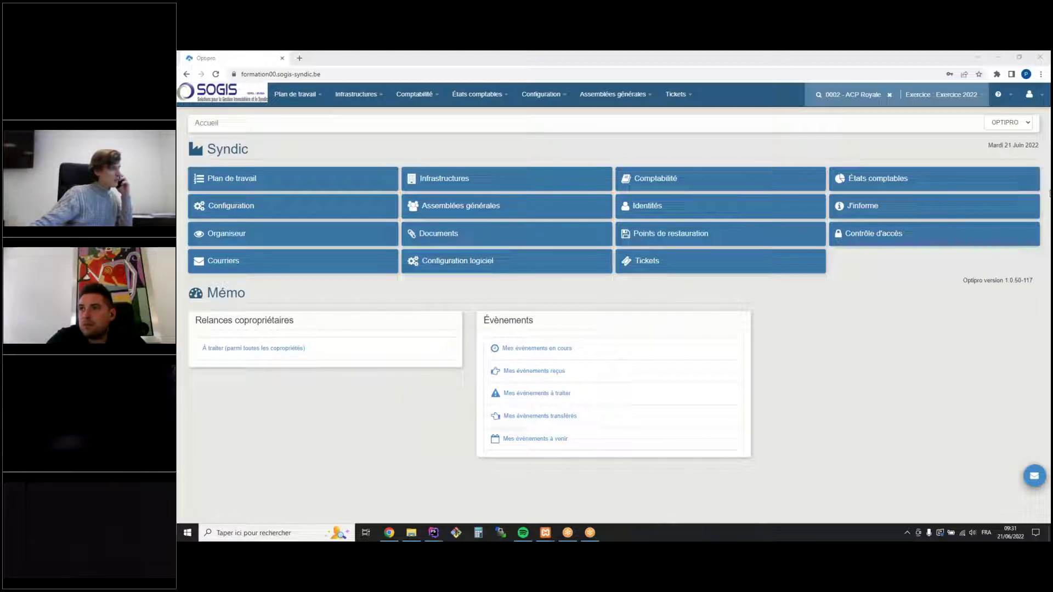
Delete allocation key 0004 from ACP Royale's key list and start new key 0006
click(363, 96)
mouse_move(374, 191)
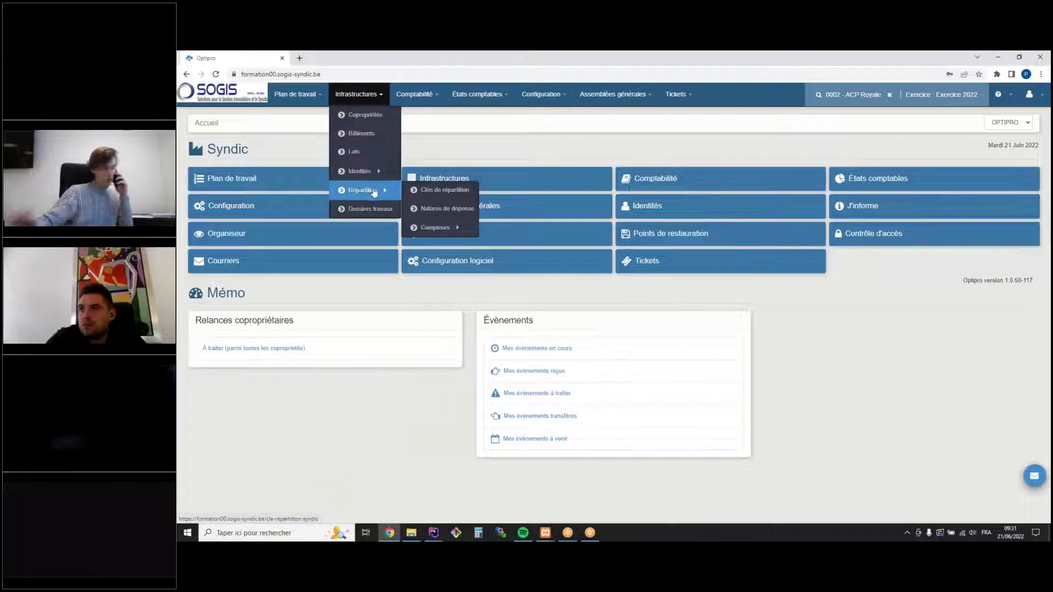
click(445, 190)
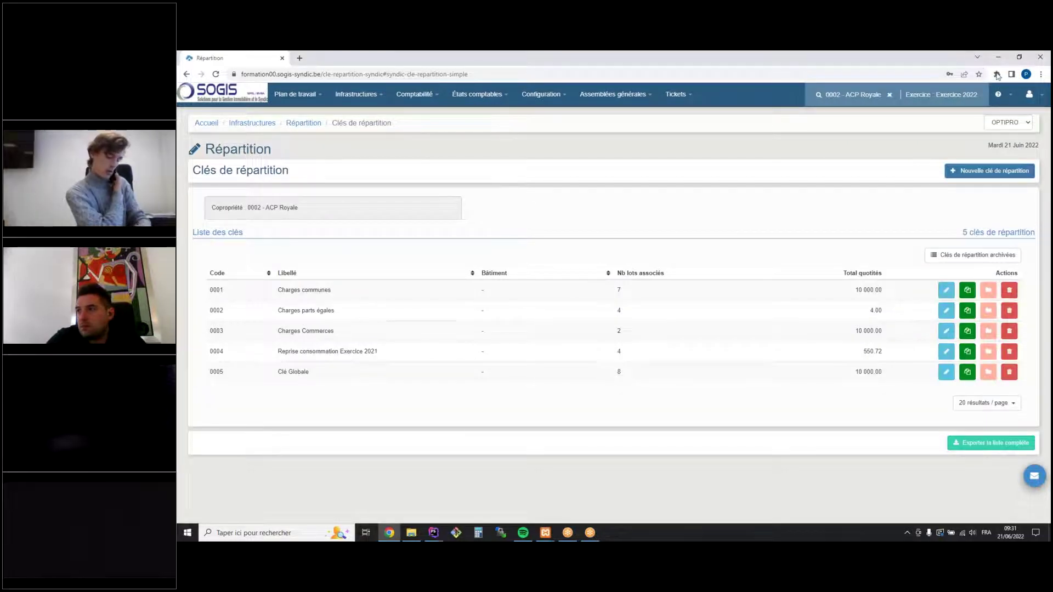
click(1008, 351)
click(652, 198)
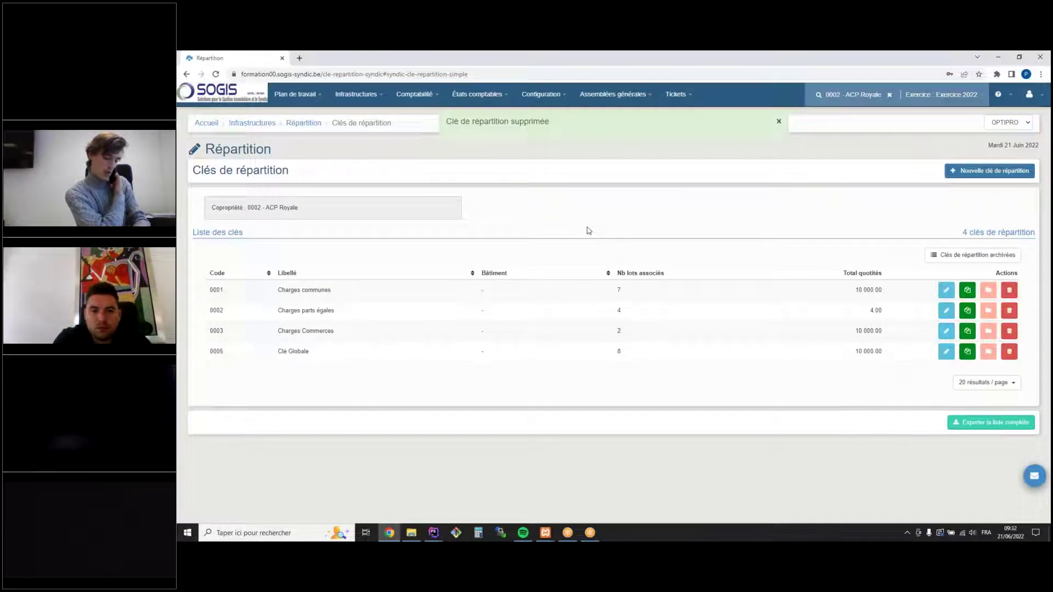
click(999, 173)
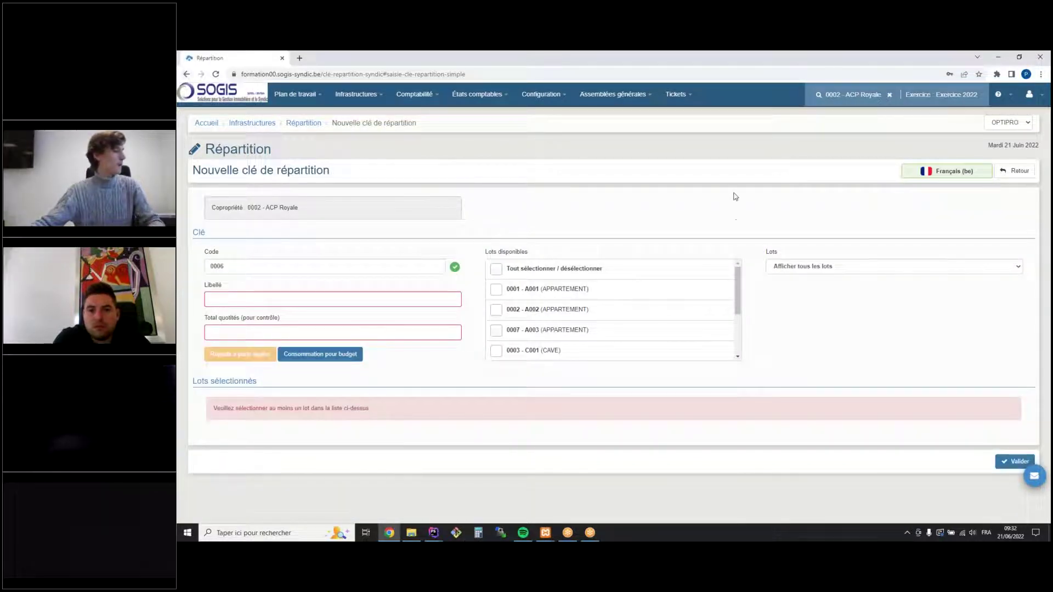
Fill key 0006 for all lots from Exercice 2021 consumption of meter 0001 - Eau
click(496, 269)
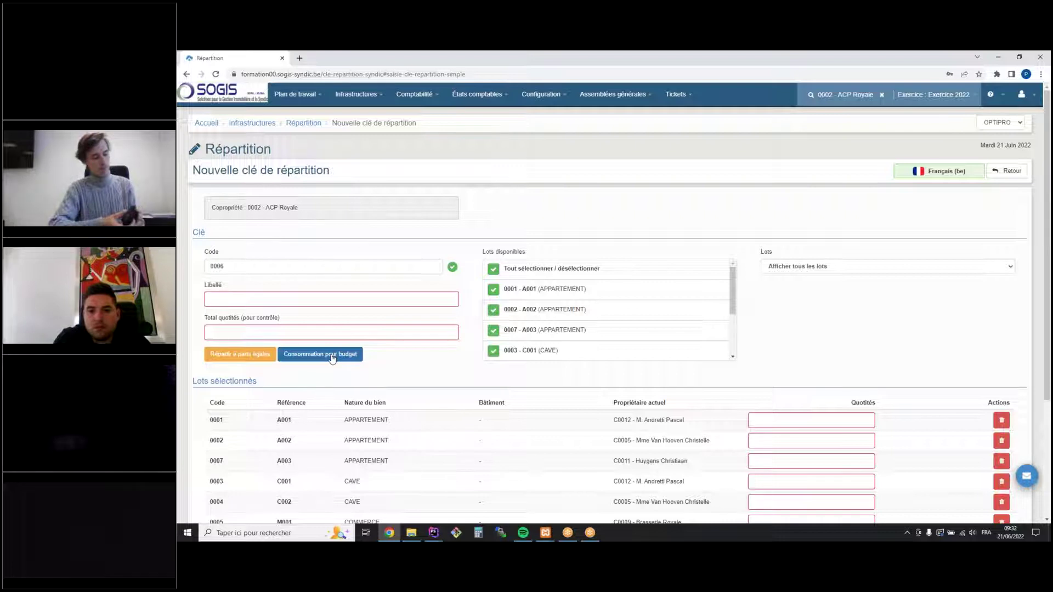
click(328, 355)
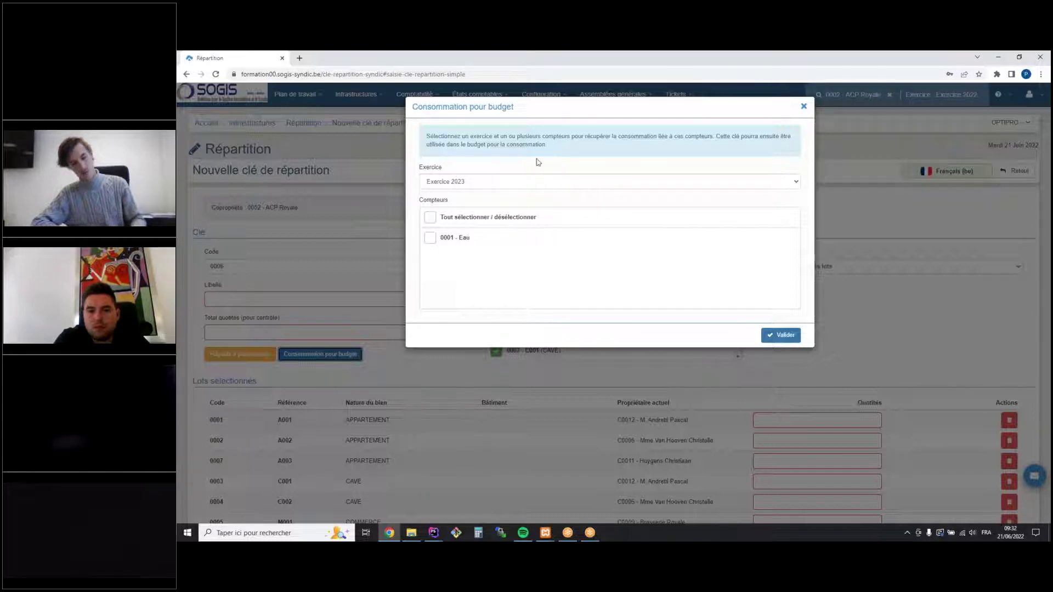
click(487, 186)
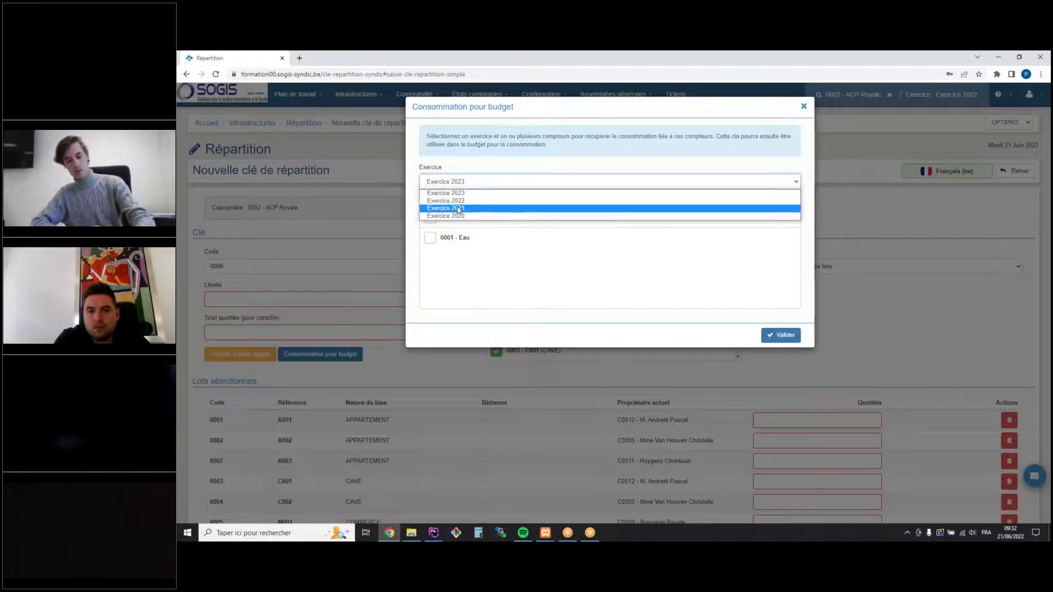
click(486, 208)
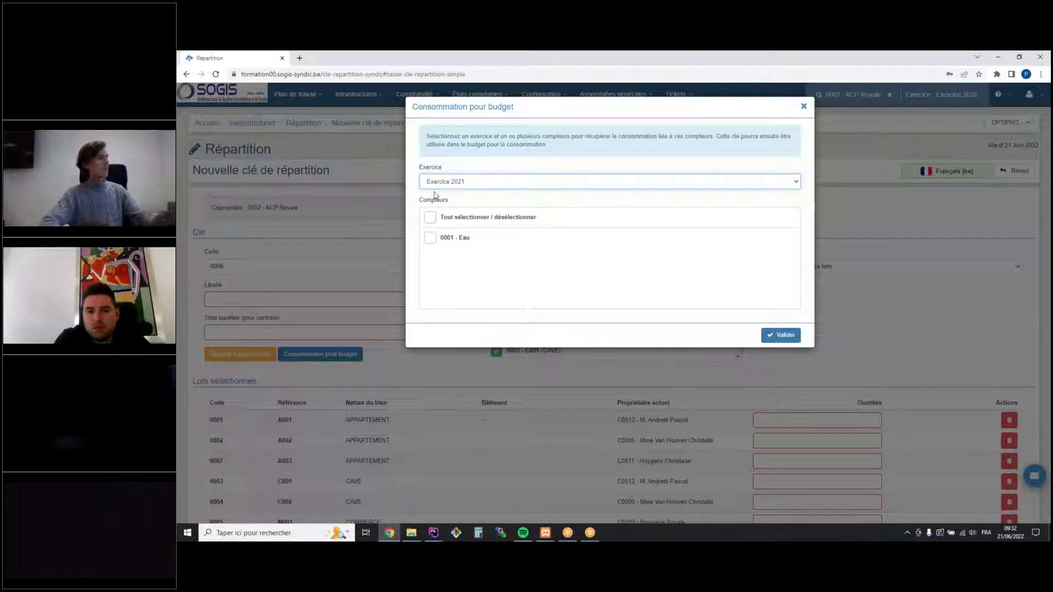
click(430, 217)
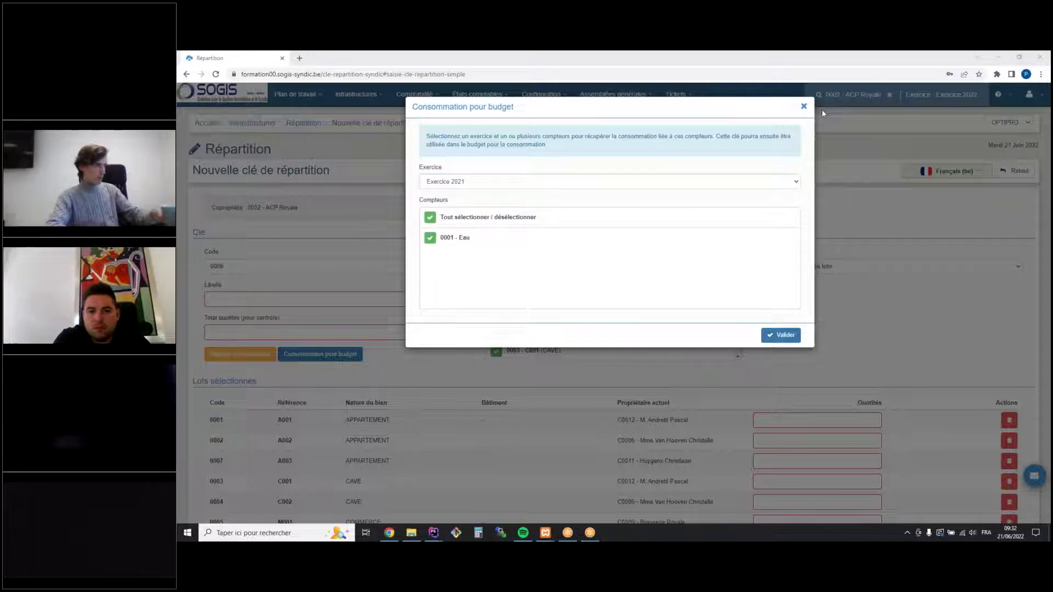
click(782, 336)
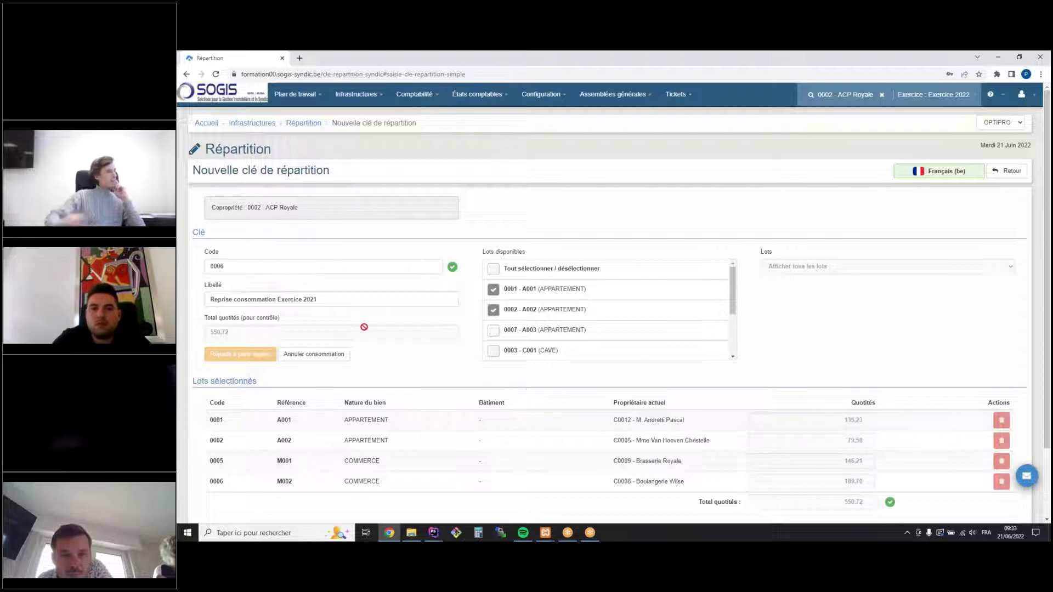
Check the label Reprise consommation Exercice 2021 and save key 0006
click(359, 305)
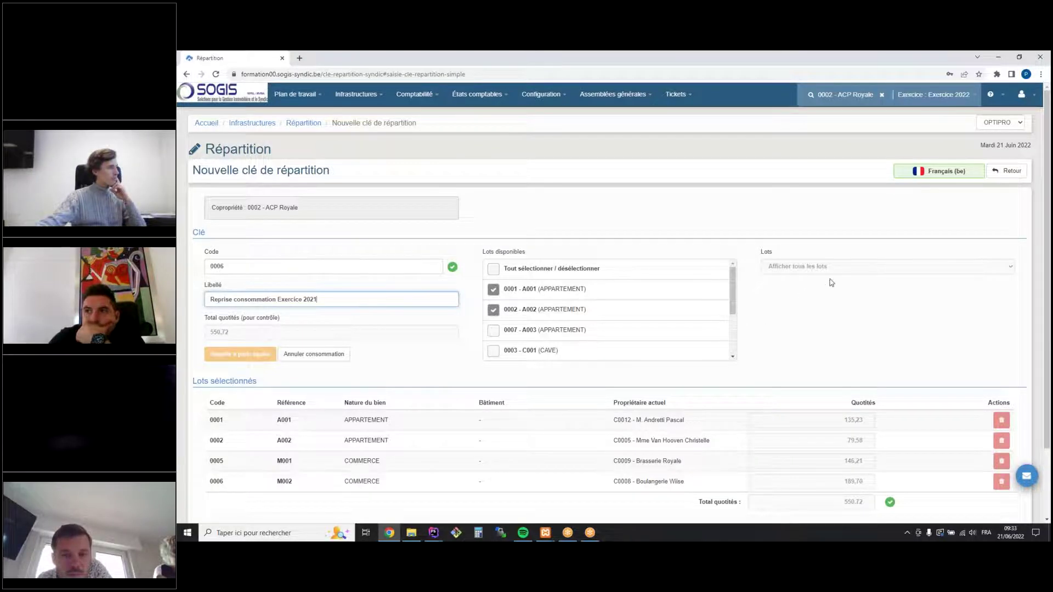
scroll(834, 290, down, 2)
click(1001, 471)
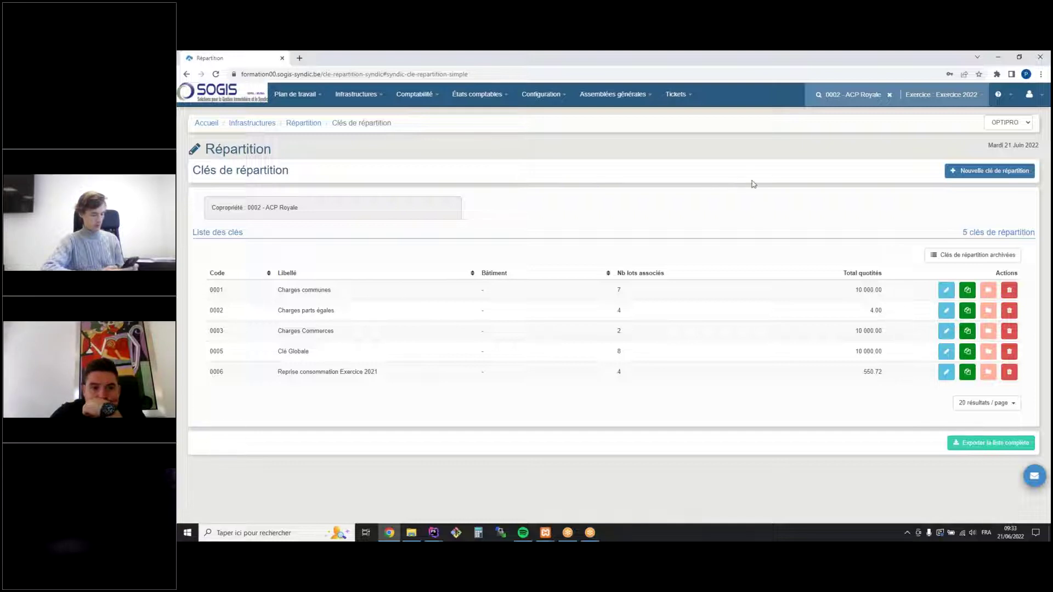
Edit Budget 2022 and enter 550.72 as the amount for key 0006
click(415, 95)
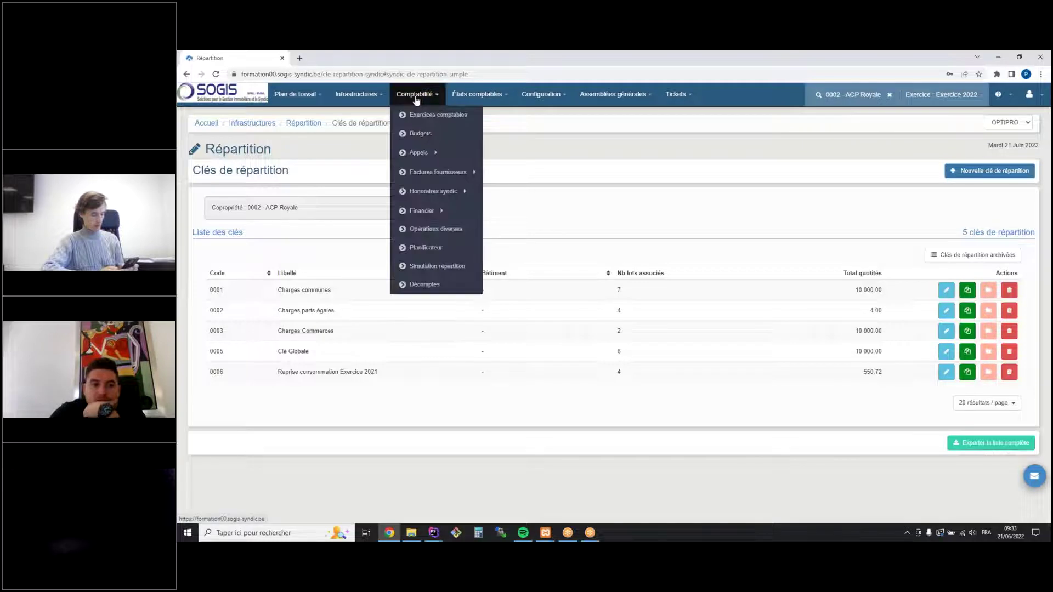
click(429, 141)
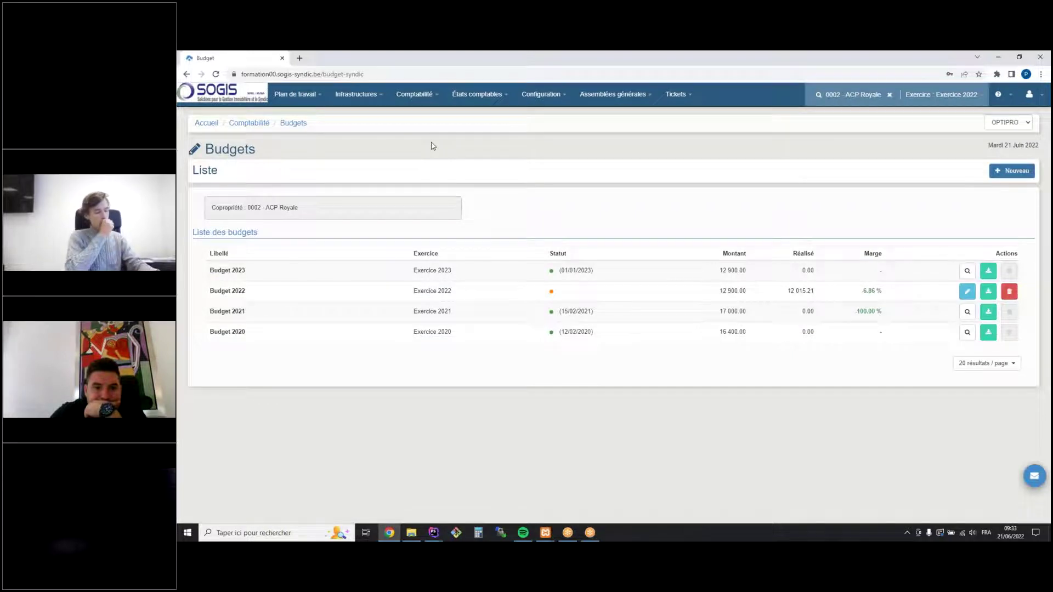
click(969, 292)
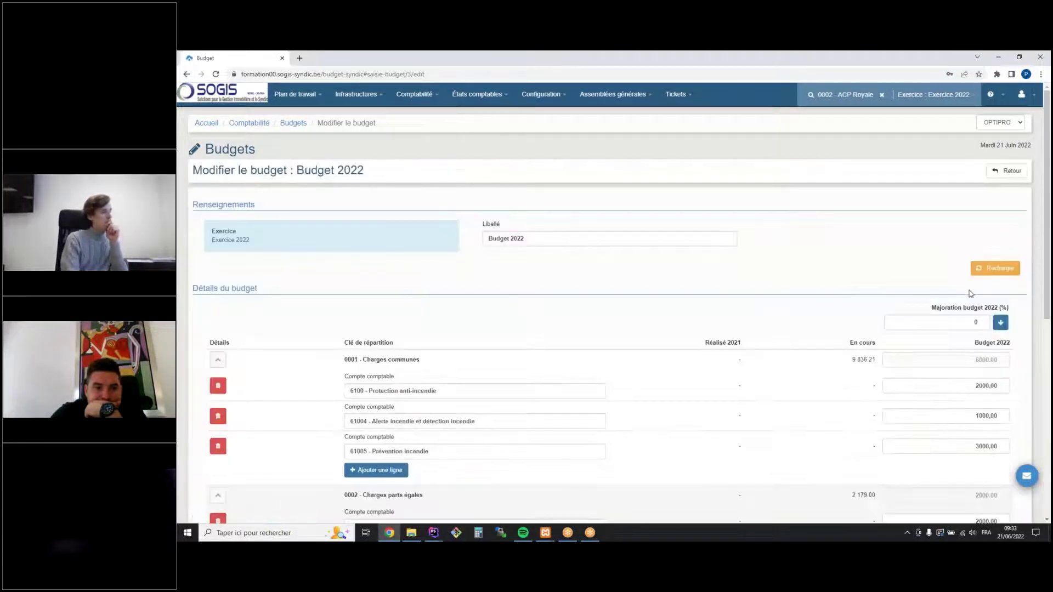
scroll(844, 289, down, 7)
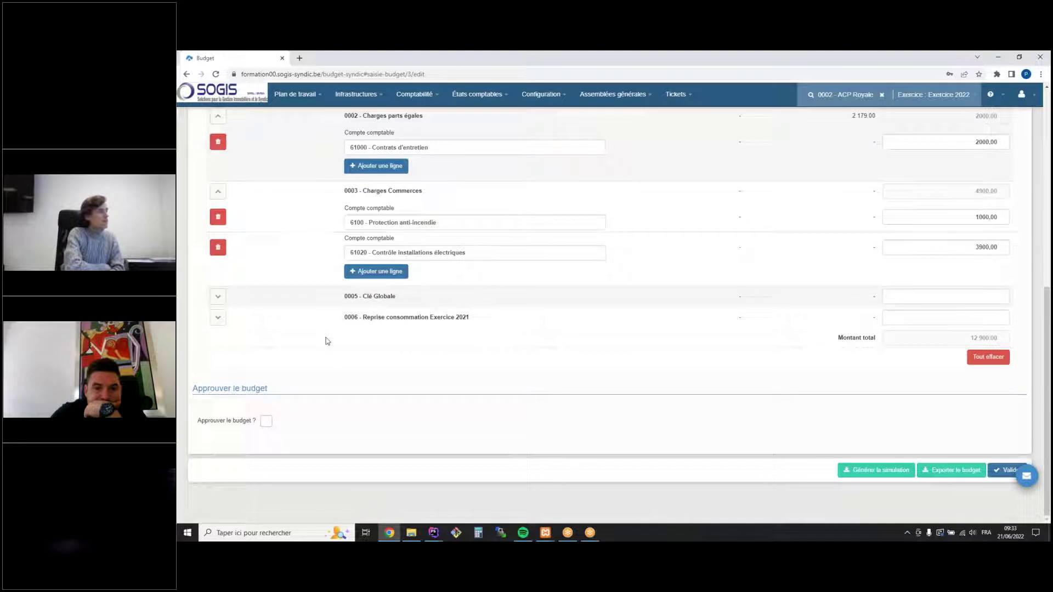
click(972, 318)
text(550.72)
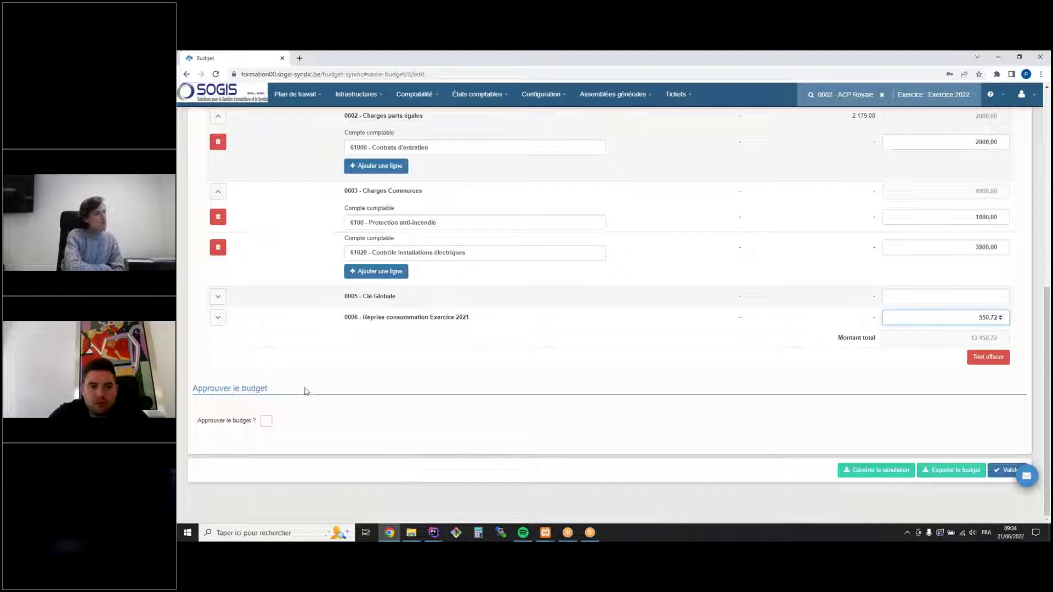
Tick Approuver le budget, set Date de validation 14/04/2022, and validate Budget 2022
click(266, 427)
click(458, 423)
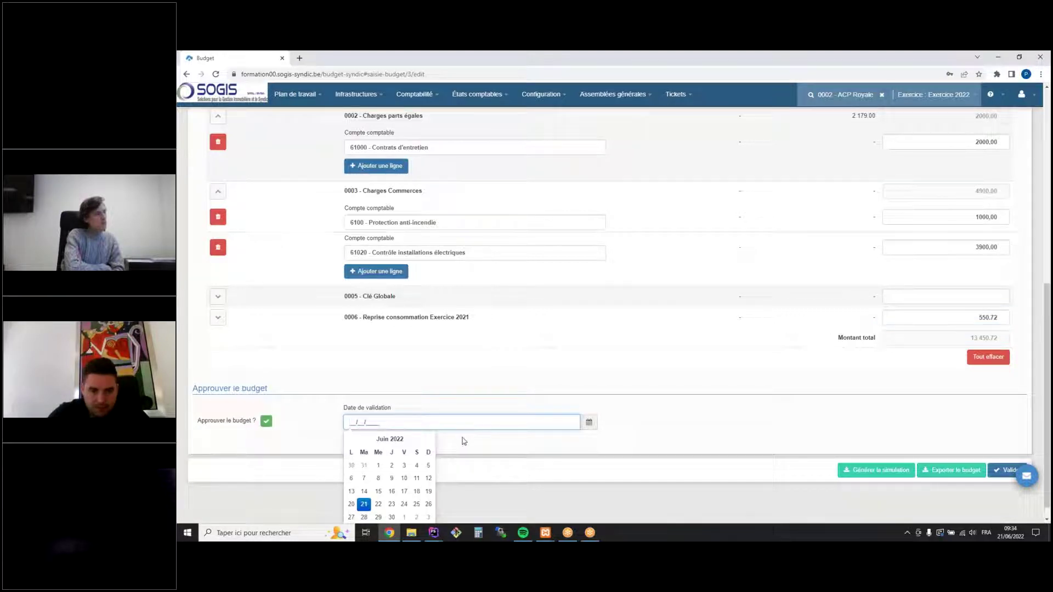
text(14/04/2022)
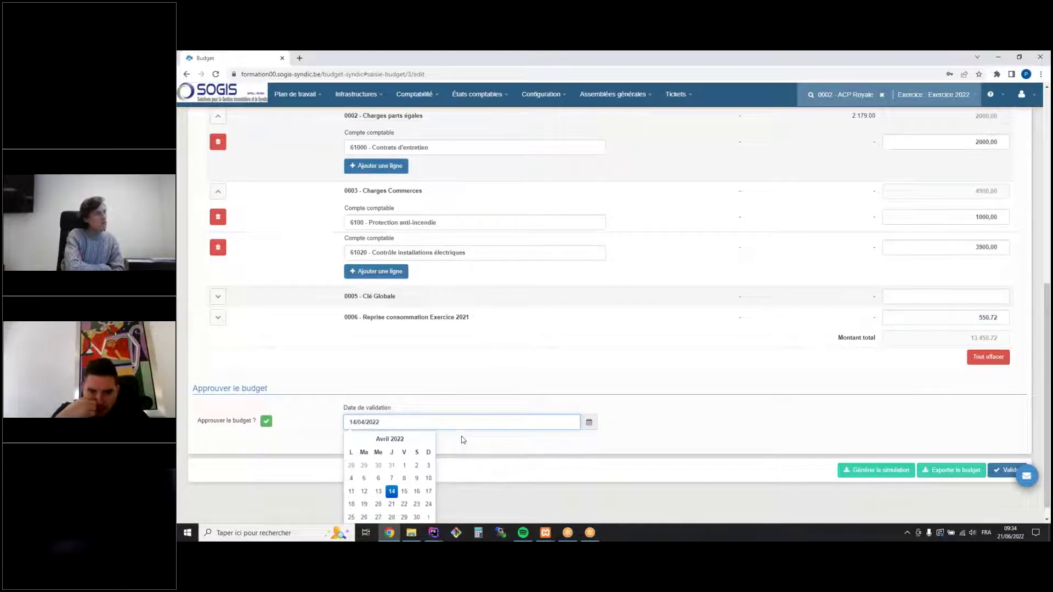
click(876, 426)
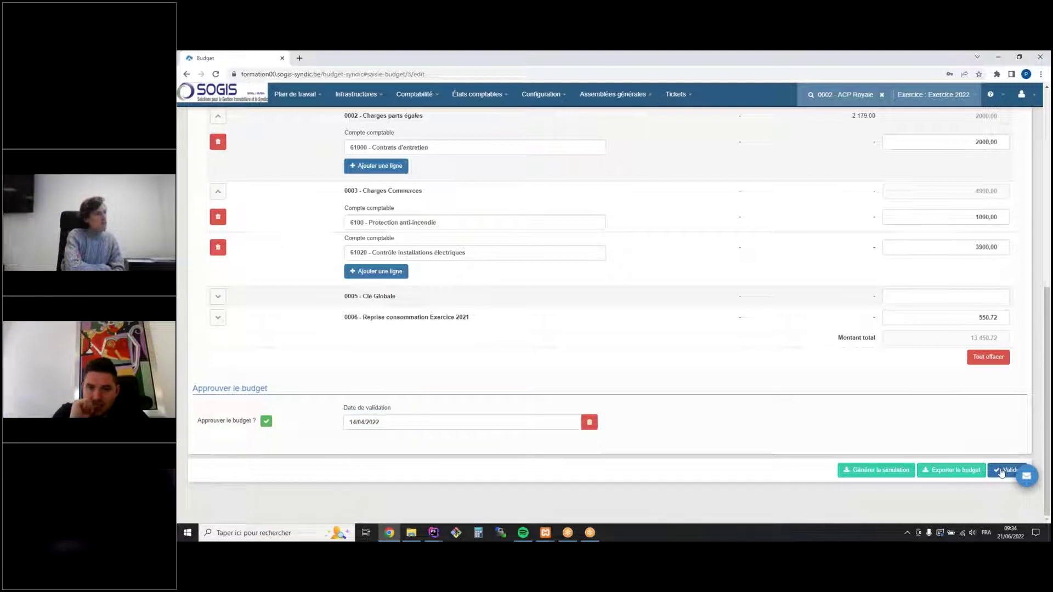
click(1002, 472)
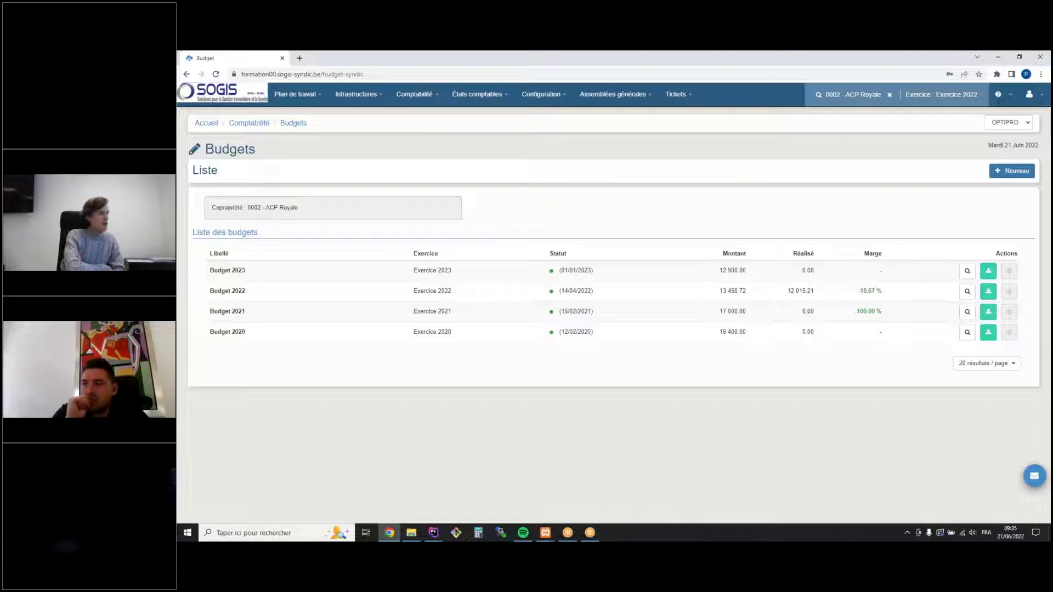
mouse_move(590, 533)
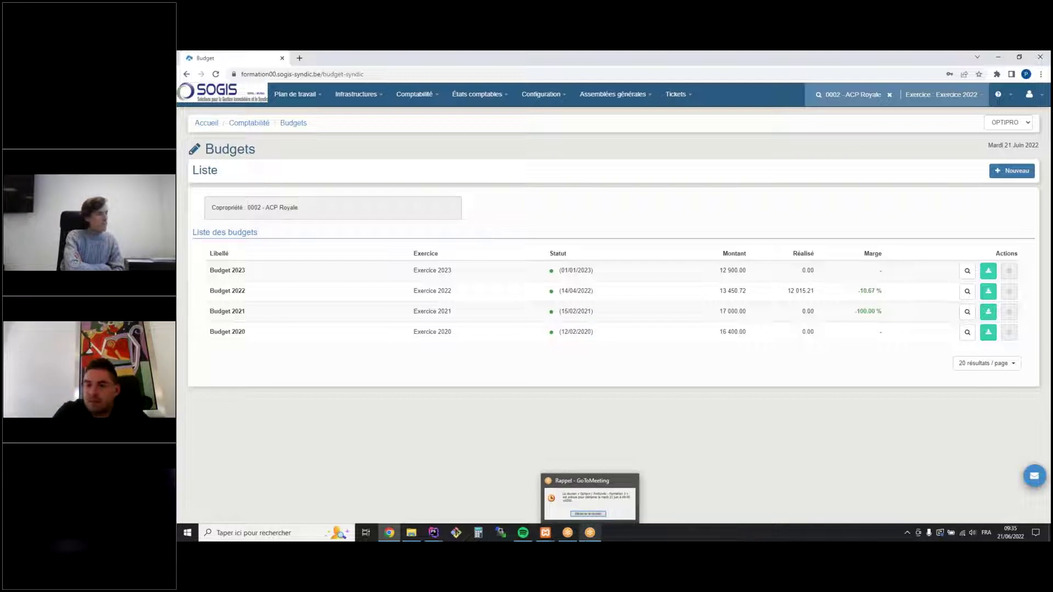
mouse_move(433, 532)
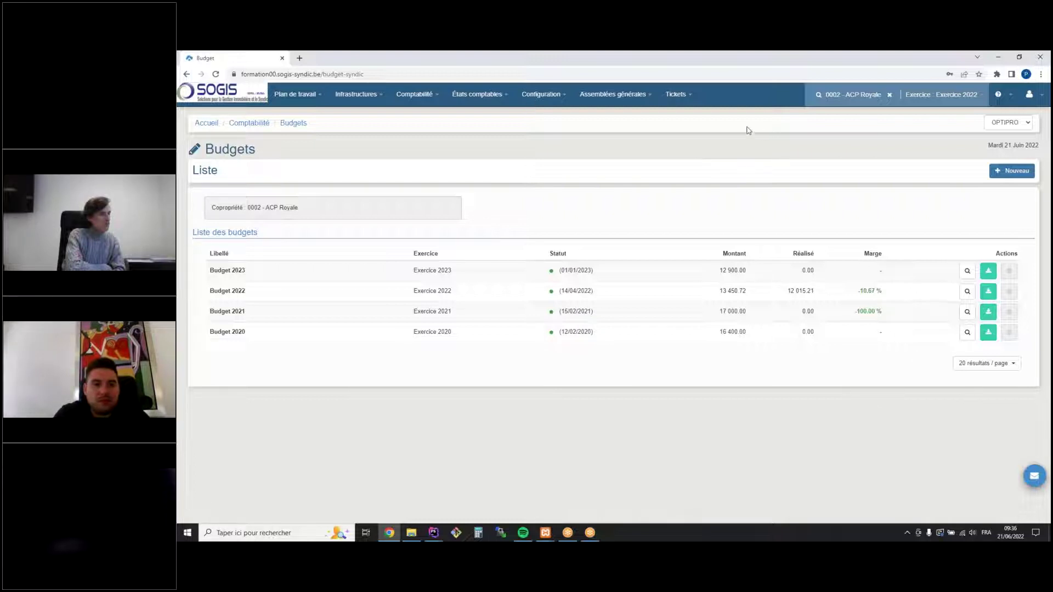
View Budget 2022 read-only and preview its Simulation répartition PDF
click(967, 293)
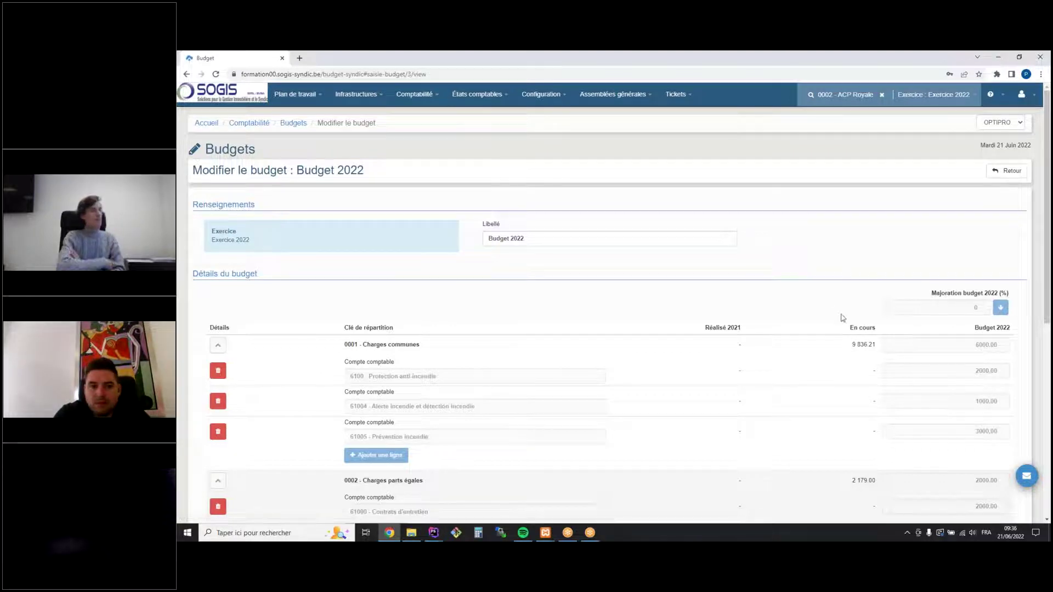
scroll(800, 265, down, 7)
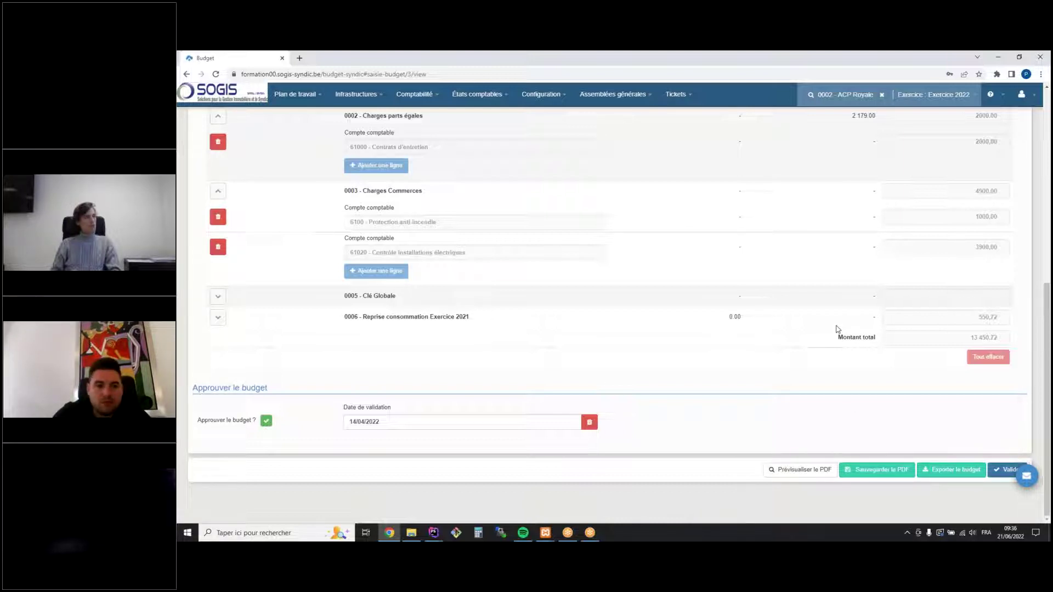
click(800, 469)
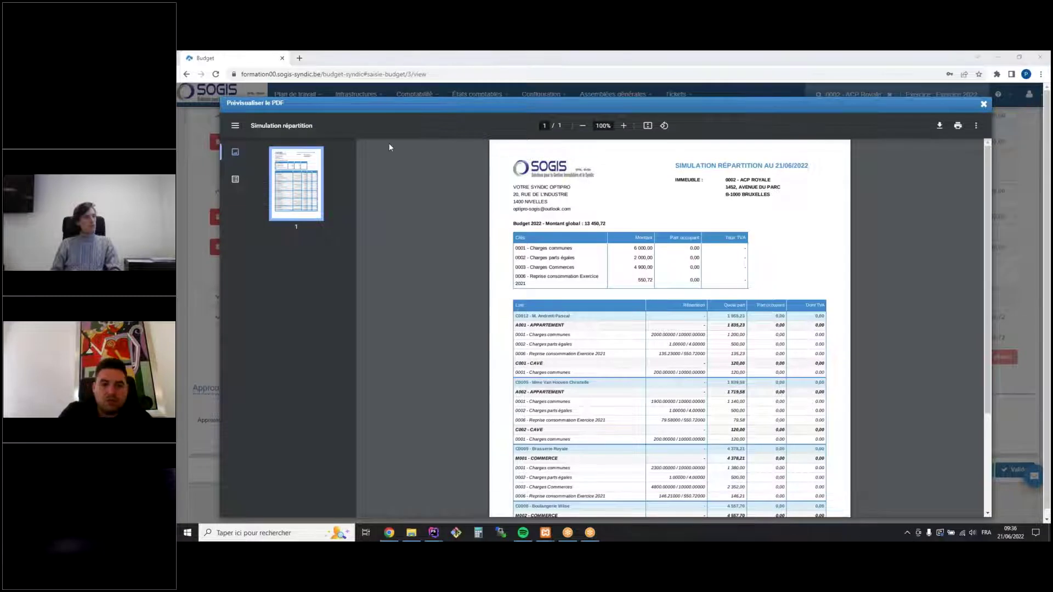
Zoom the simulation PDF to 150% and highlight the 13 450,72 Montant global and Clés table
click(624, 126)
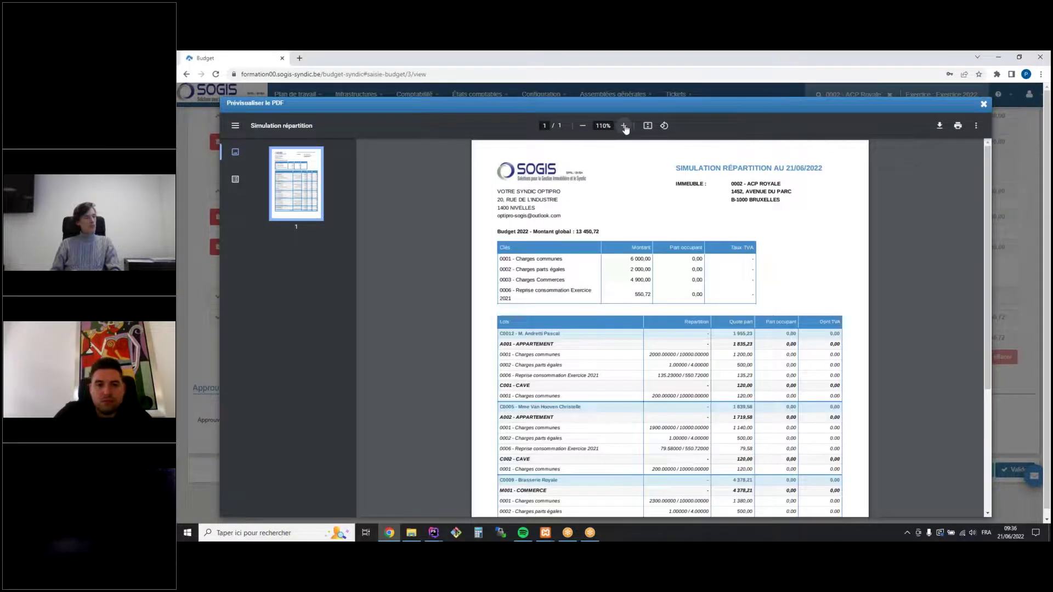
click(624, 126)
click(625, 126)
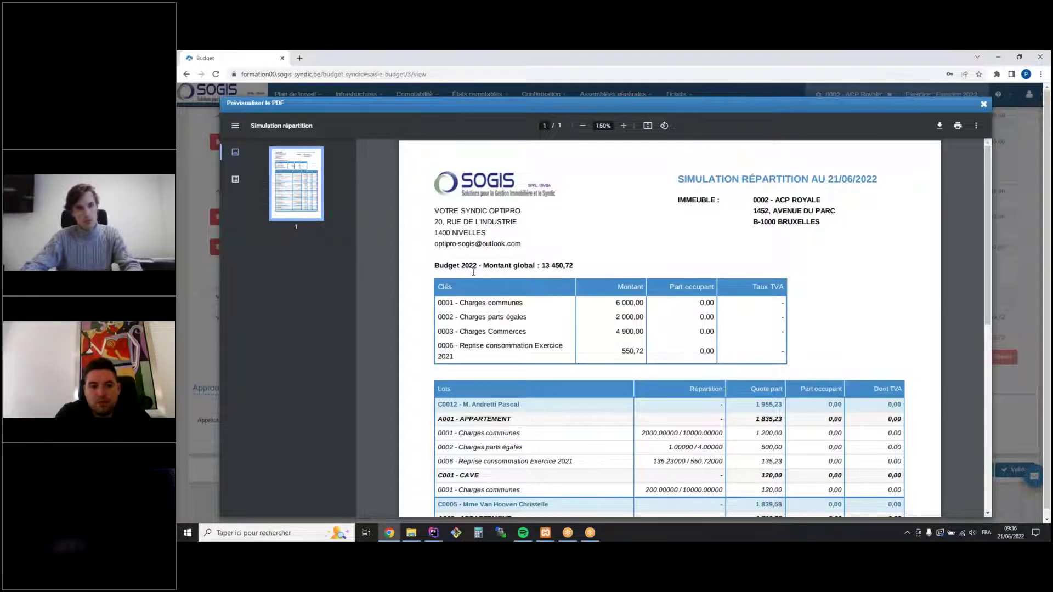
drag(482, 268, 572, 267)
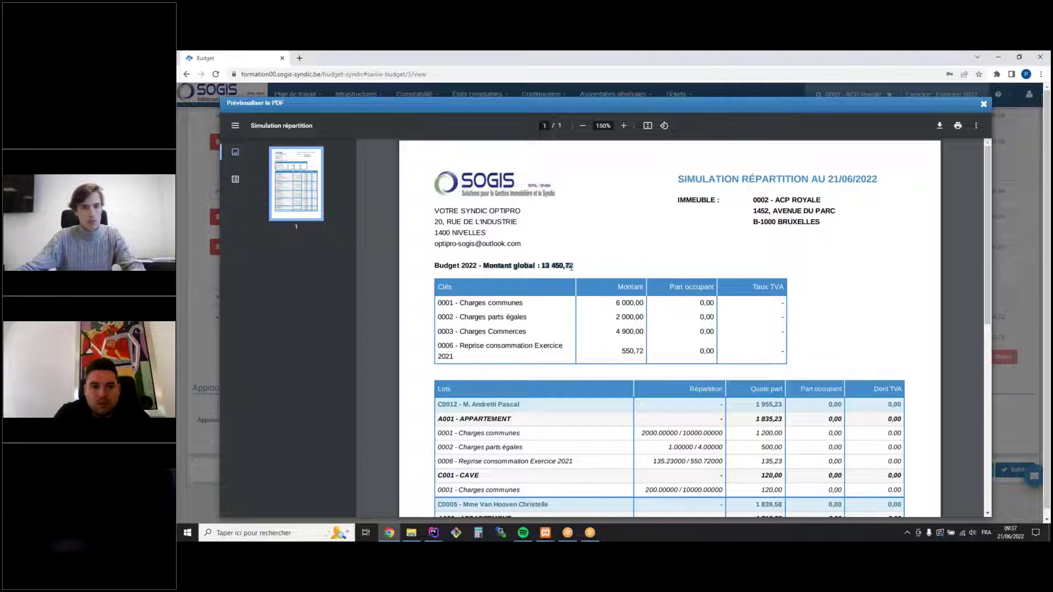
drag(440, 305, 543, 340)
click(538, 319)
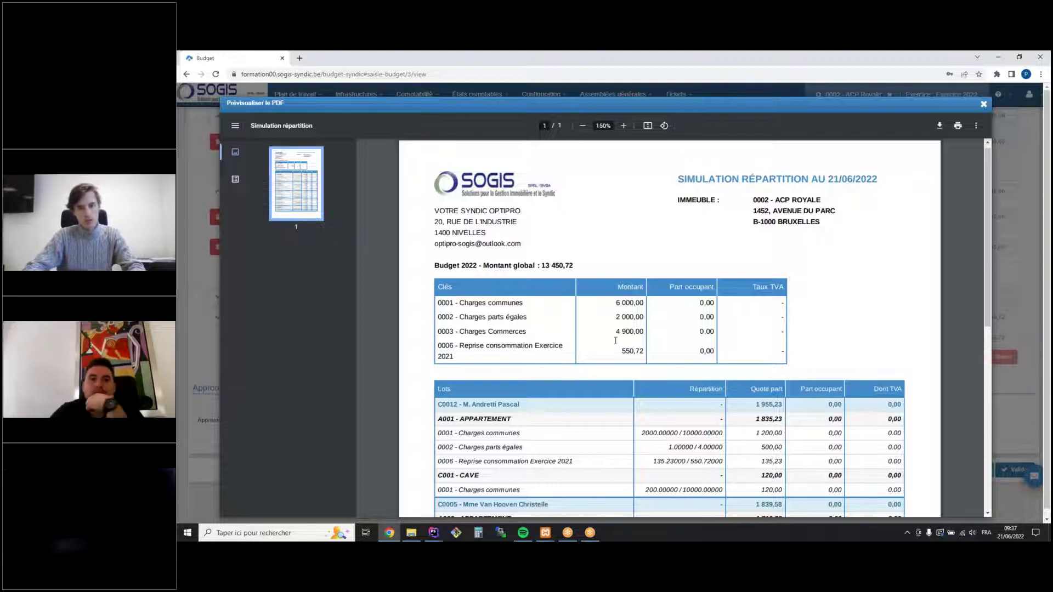
Scroll through the Lots table, noting the C0012 owner row, then close the preview
scroll(616, 340, down, 3)
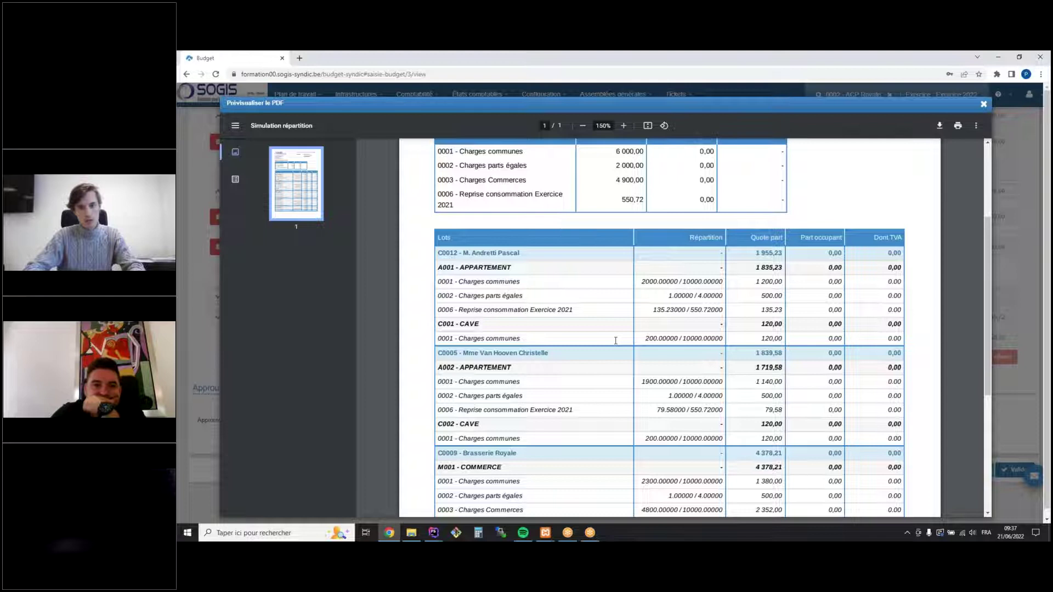
drag(437, 254, 531, 255)
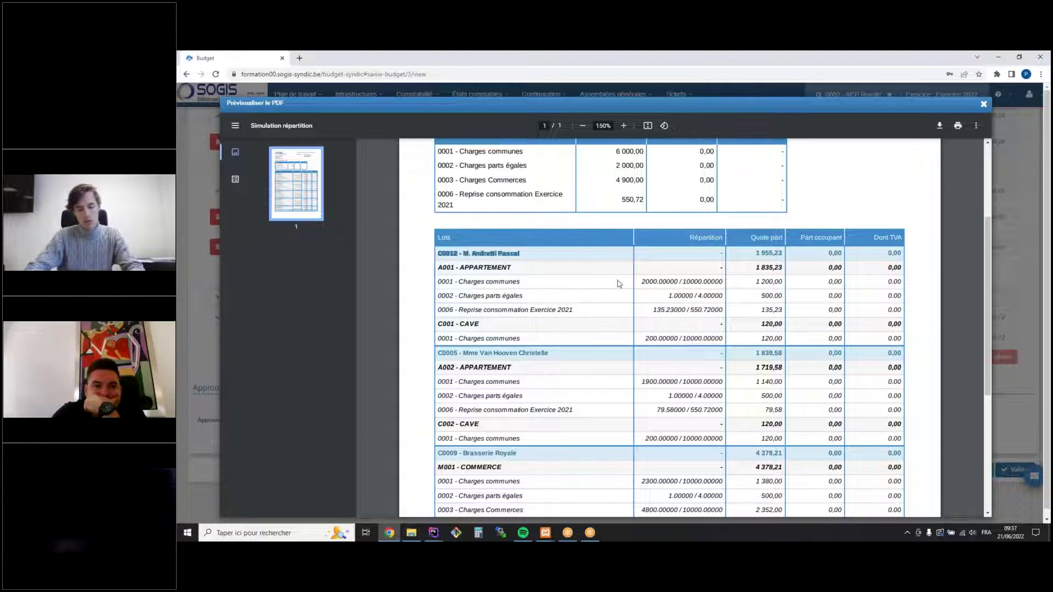
scroll(618, 283, down, 3)
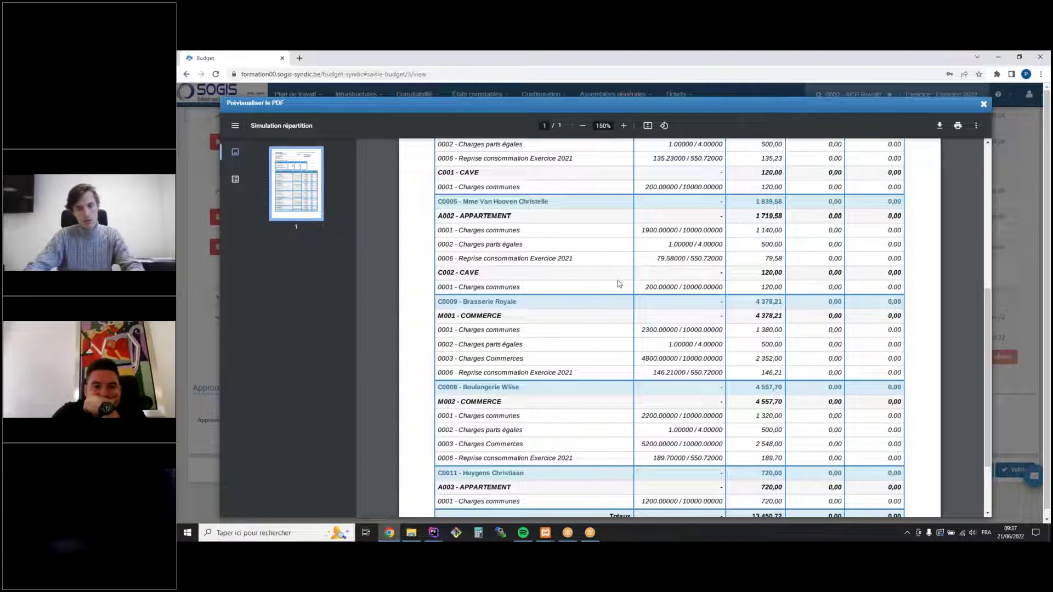
scroll(612, 309, down, 1)
scroll(613, 311, up, 5)
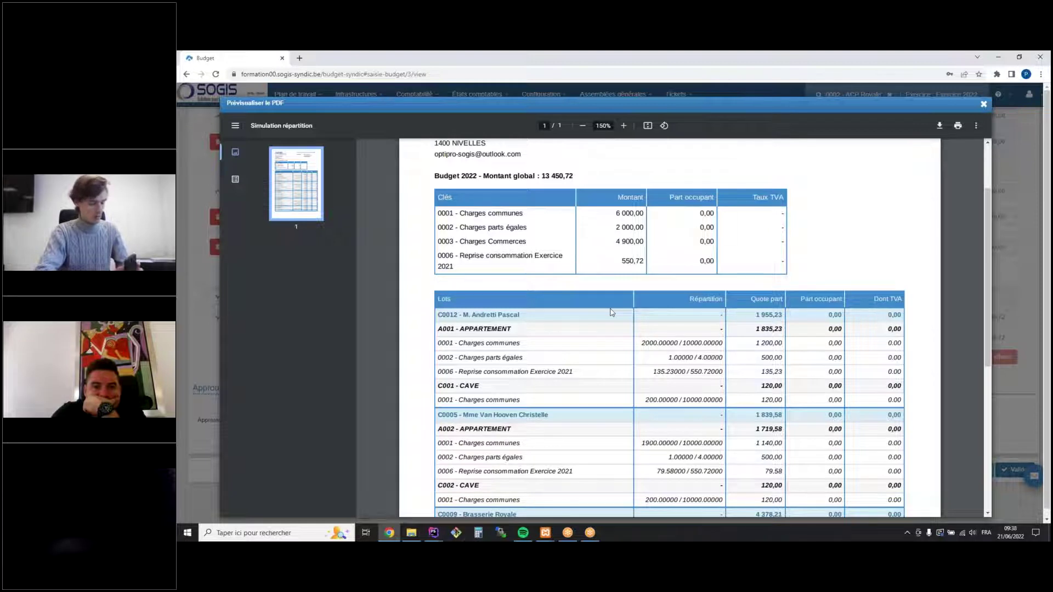
scroll(703, 344, down, 1)
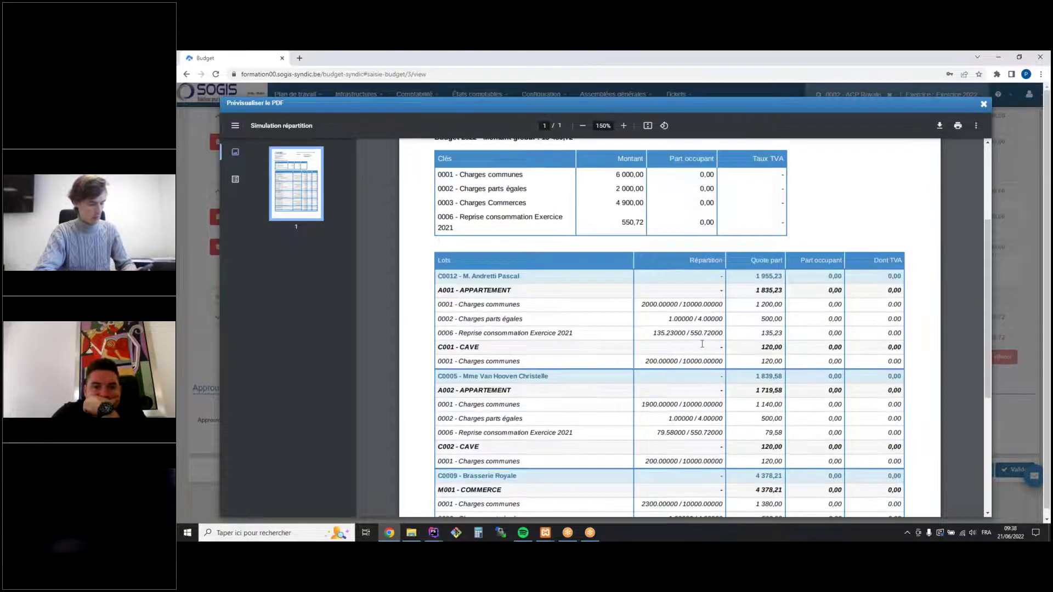
scroll(702, 344, down, 5)
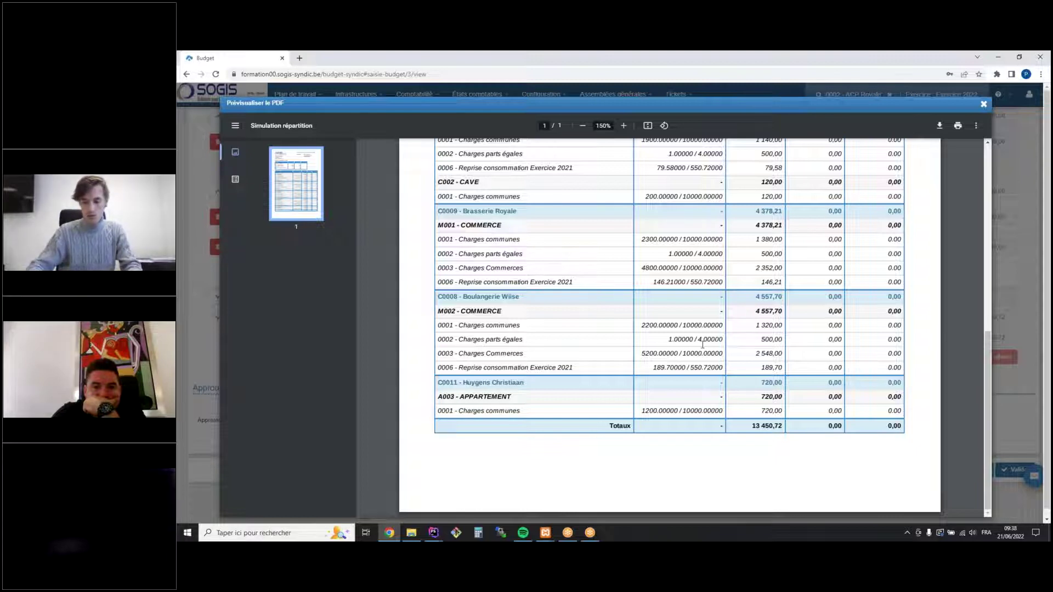
scroll(703, 344, up, 3)
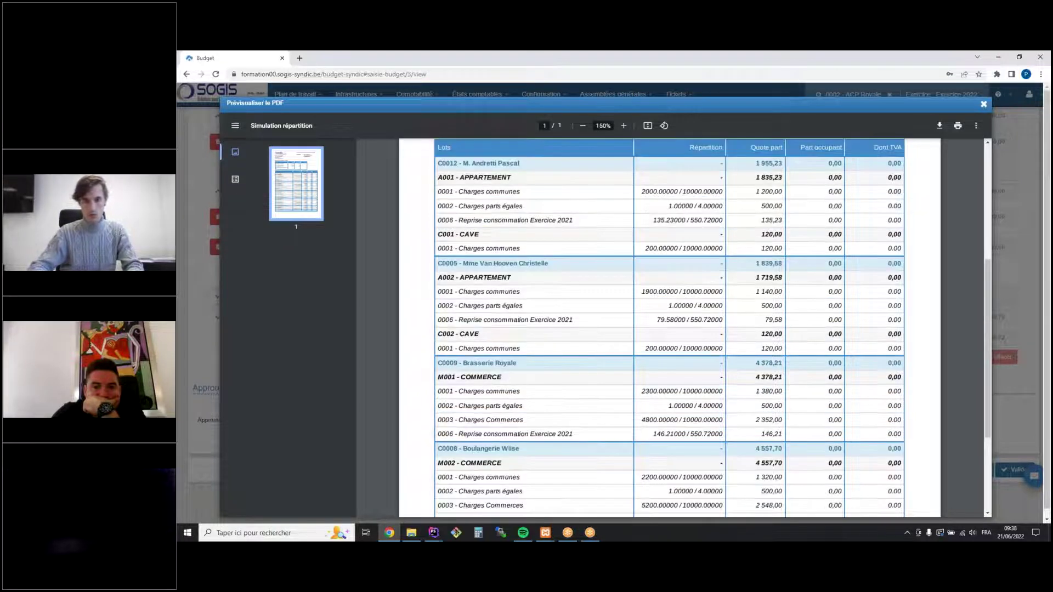
click(983, 105)
Browse the Exercice 2022 booked calls in Liste des appels and start a Nouvel appel
scroll(723, 243, up, 7)
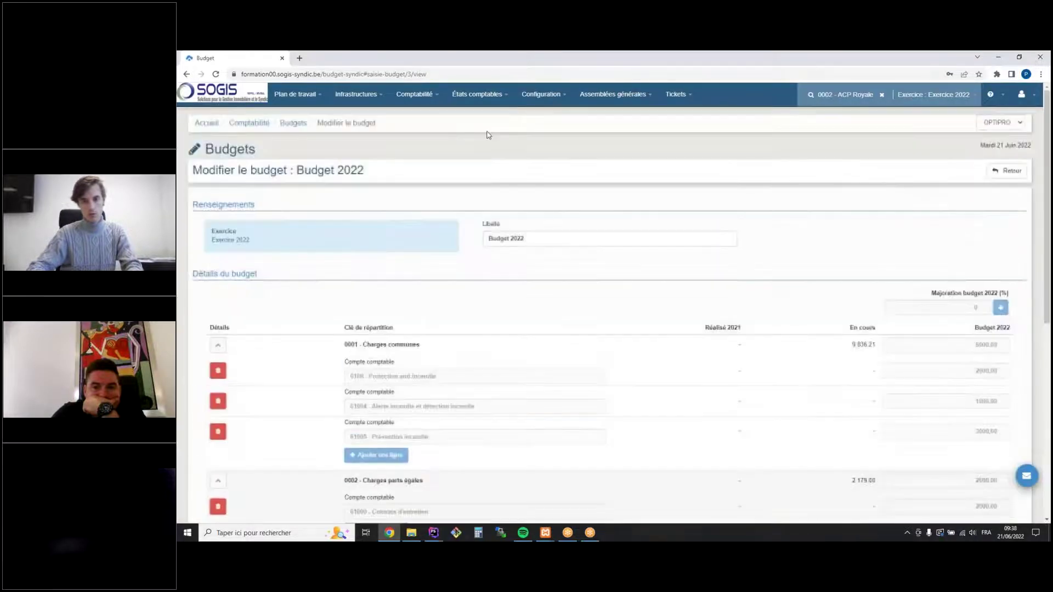
click(421, 95)
mouse_move(435, 163)
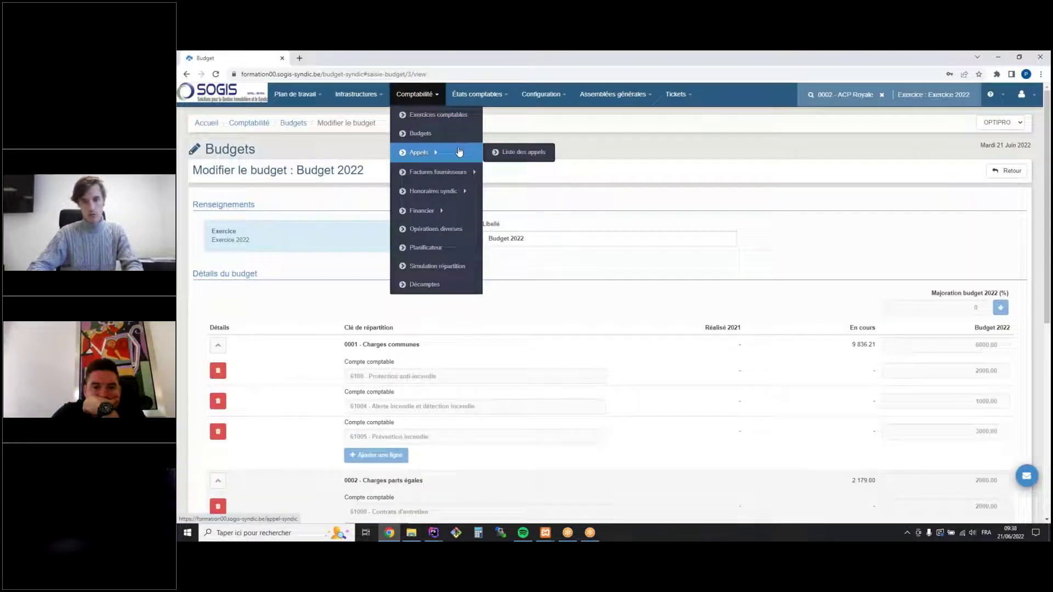
click(512, 152)
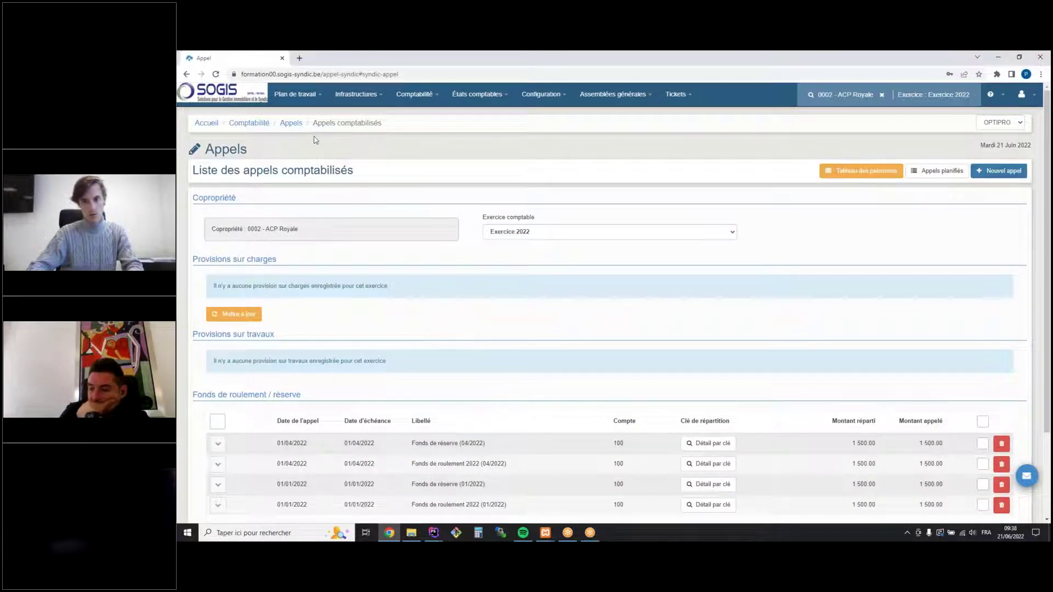
scroll(681, 253, down, 2)
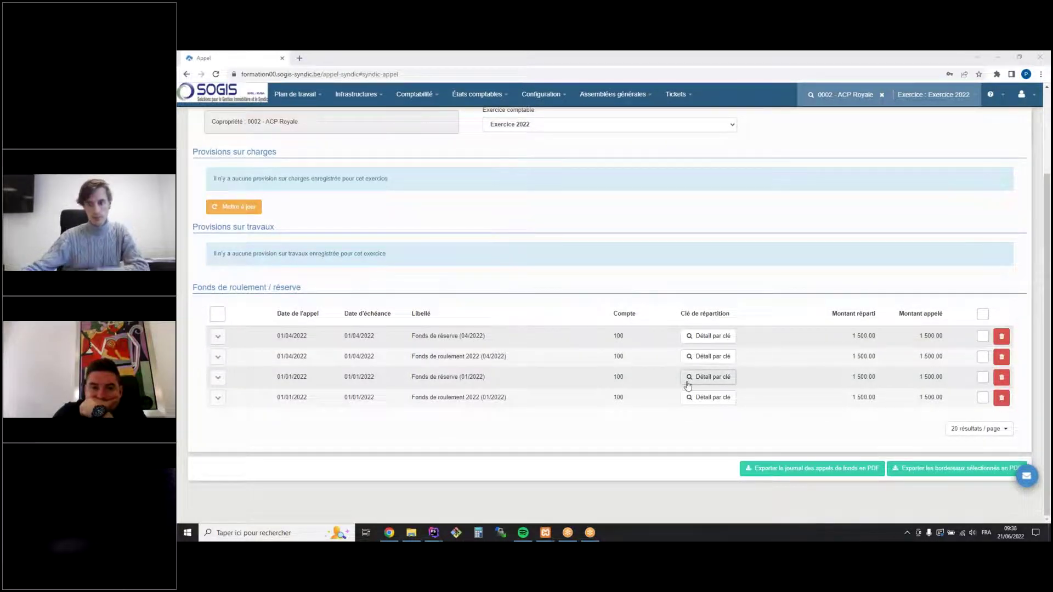
scroll(680, 374, up, 2)
click(1007, 174)
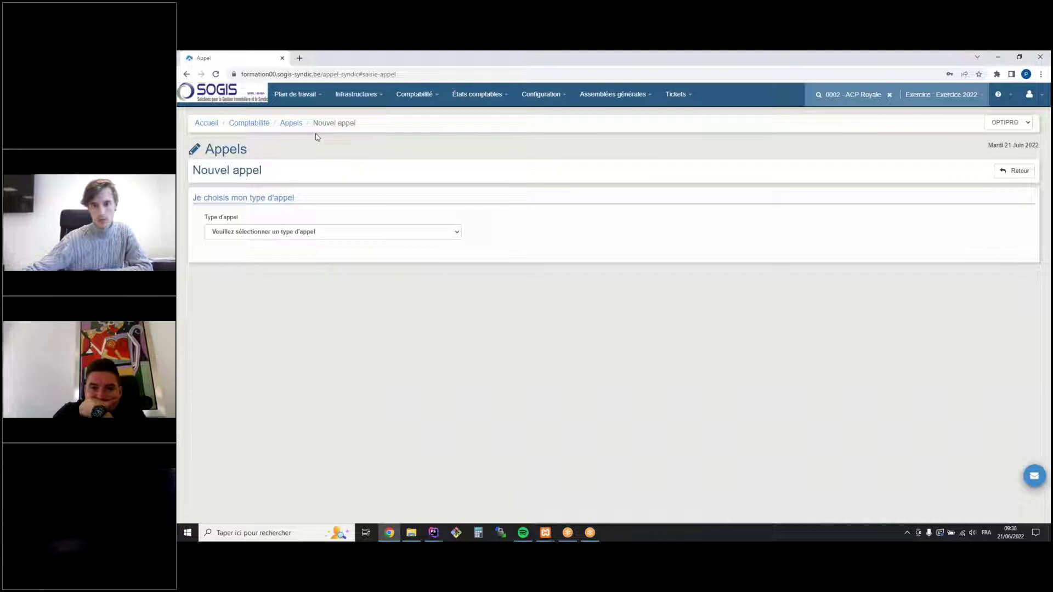
Set call type Fonds réserve / roulement, advance type Fonds de réserve, fund 1601
click(212, 231)
click(249, 266)
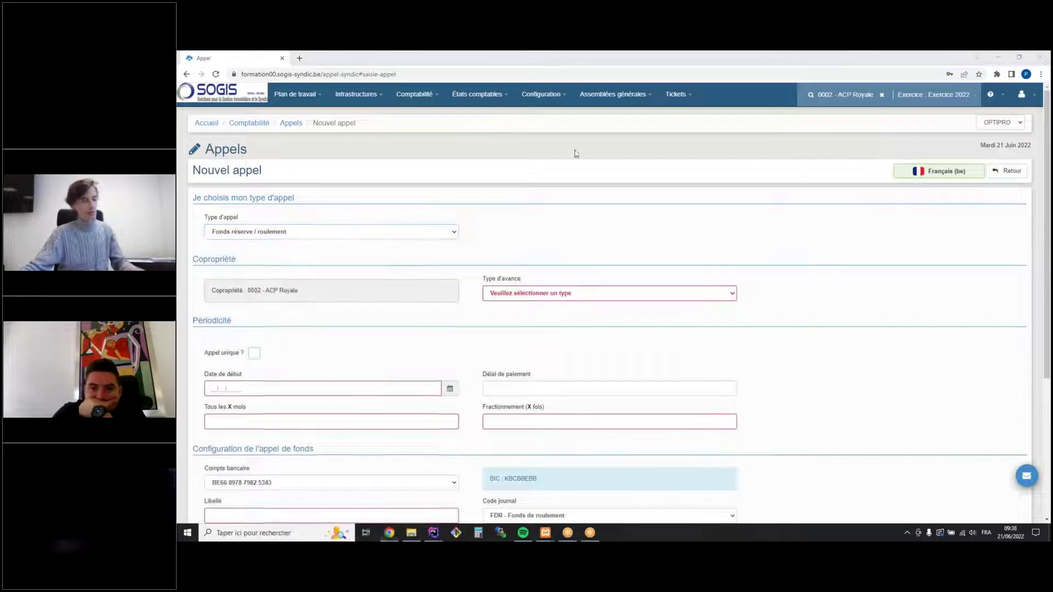
click(604, 291)
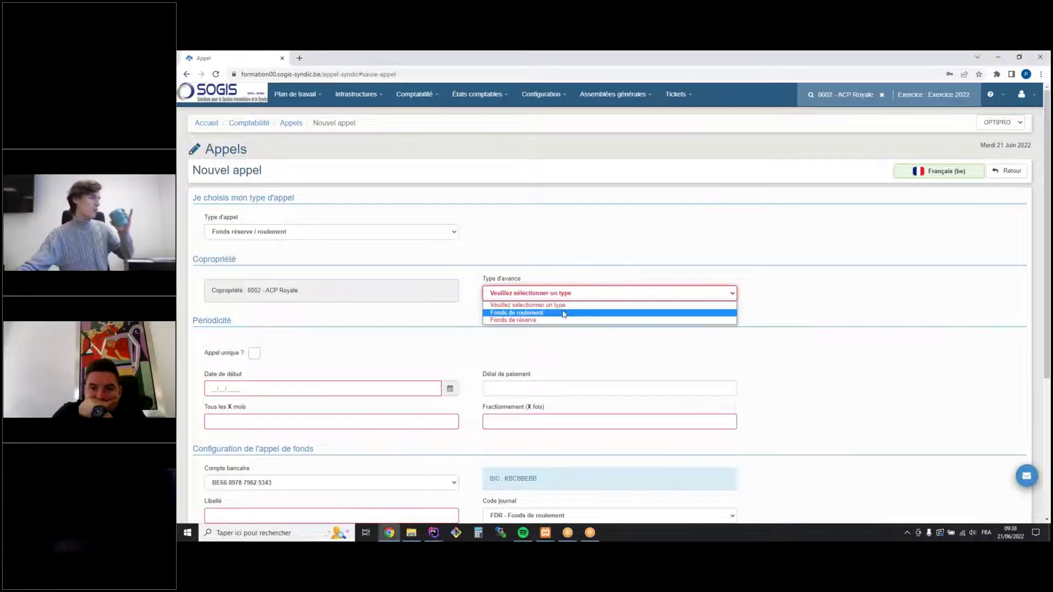
click(550, 320)
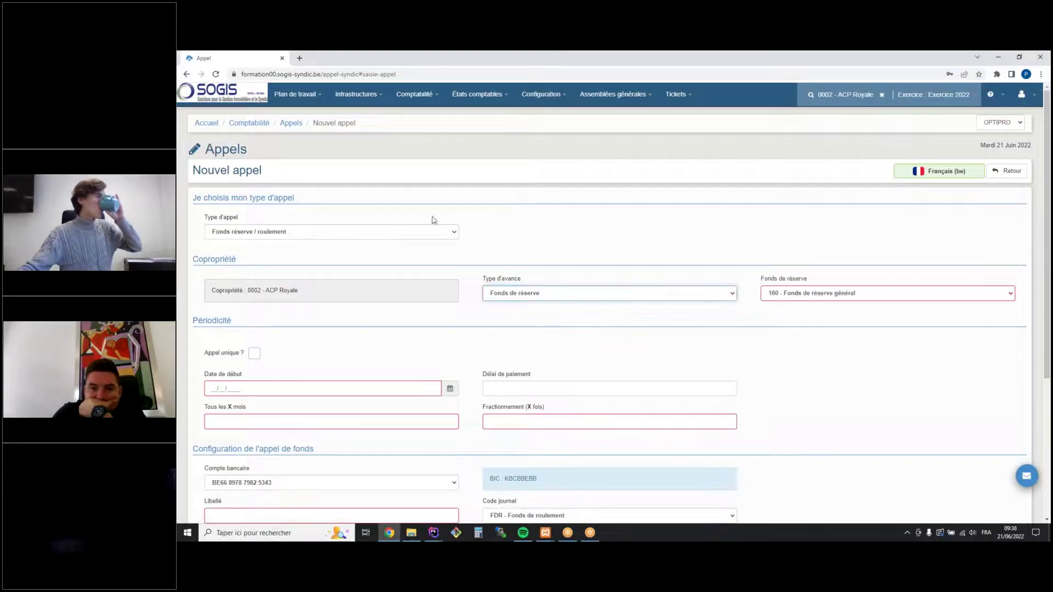
click(781, 296)
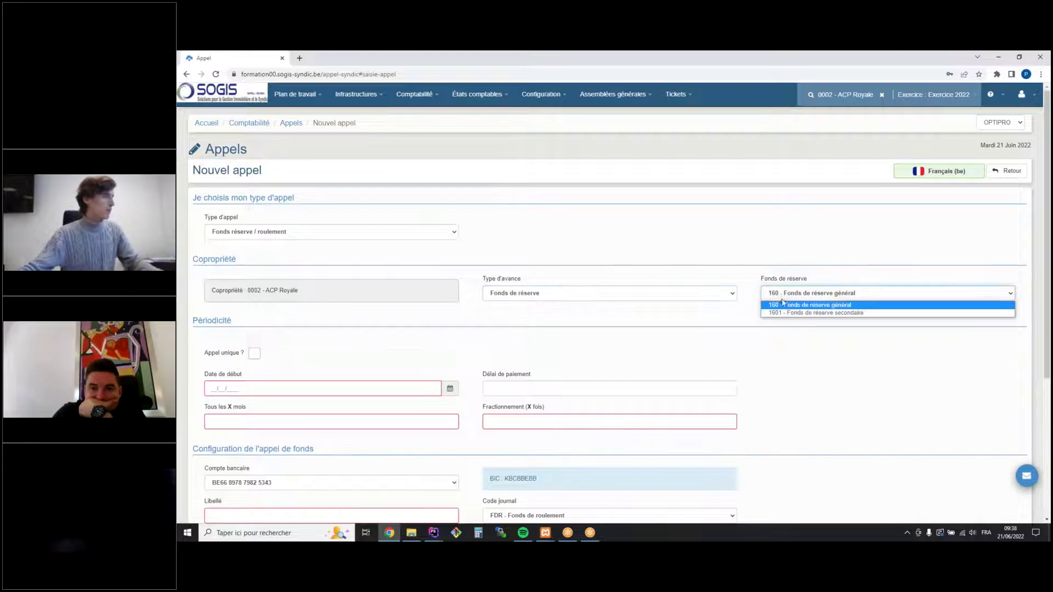
click(784, 313)
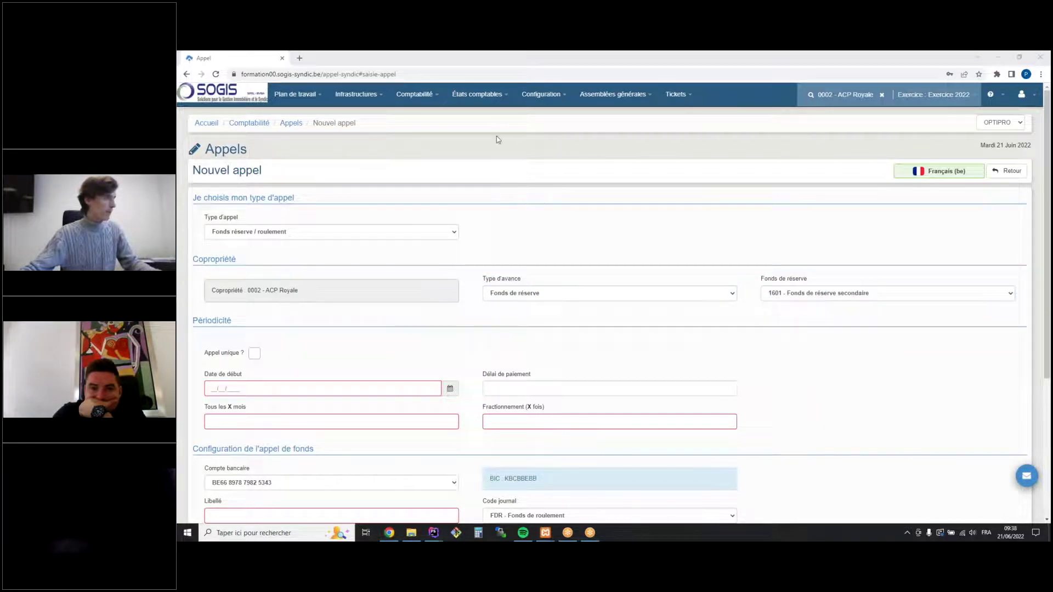
Schedule the call from 01/01/2022, every 3 months, in 4 instalments
click(215, 386)
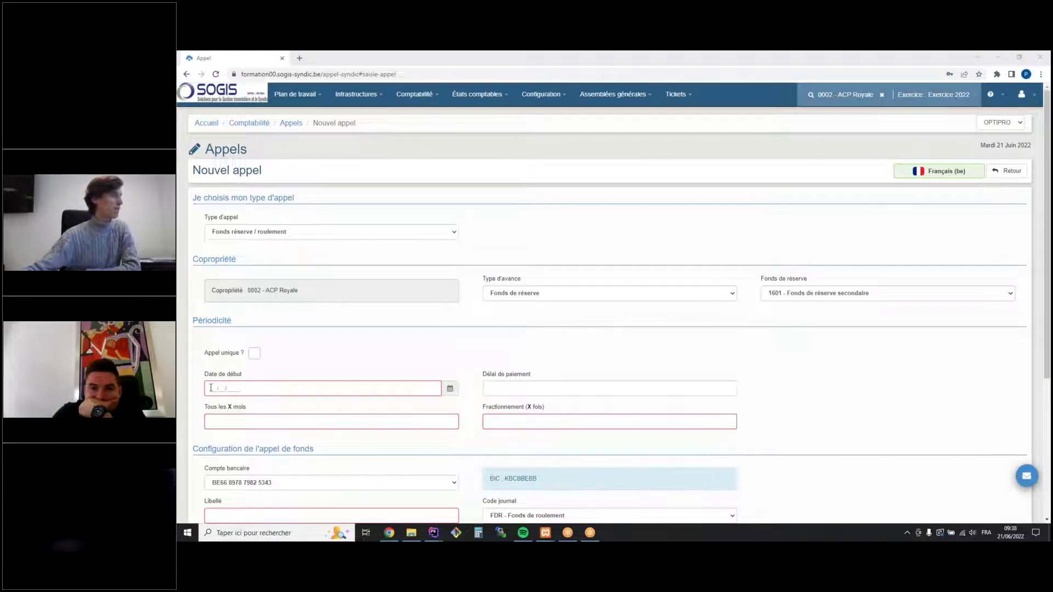
text(01/01/)
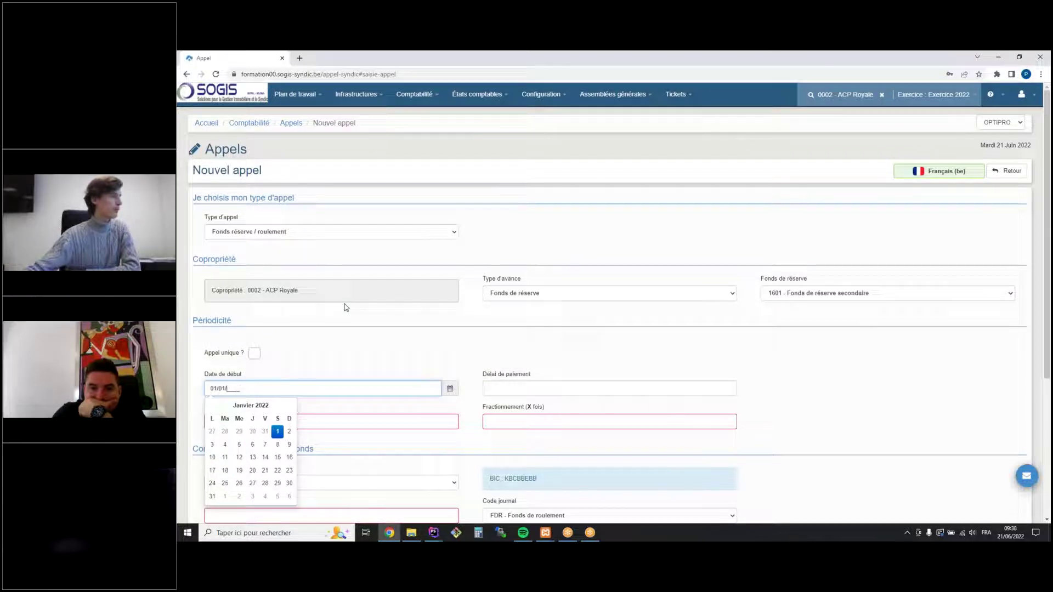
text(2022)
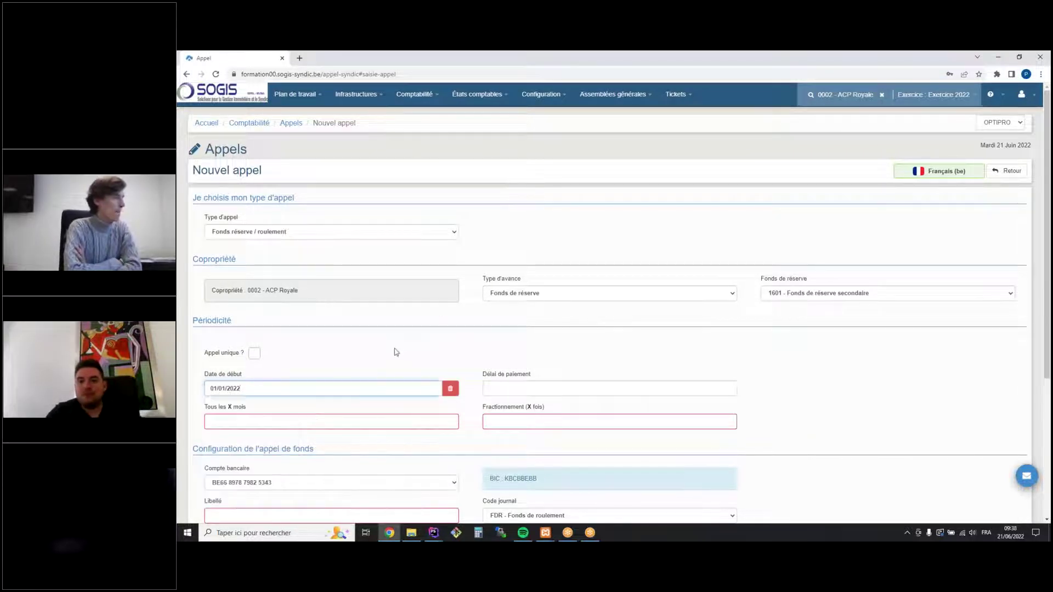
click(356, 420)
text(3)
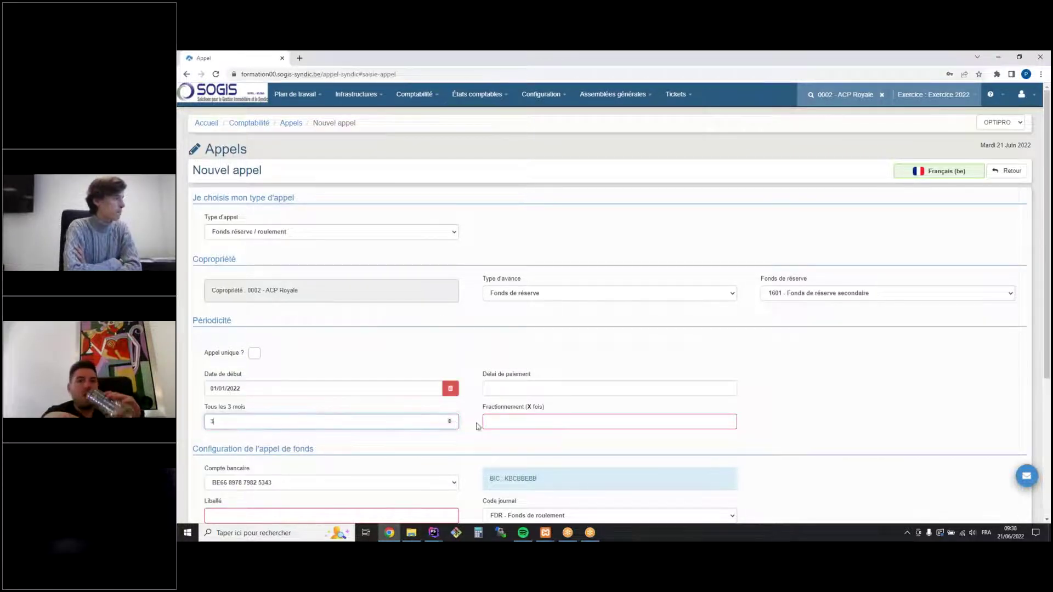
click(494, 422)
text(4)
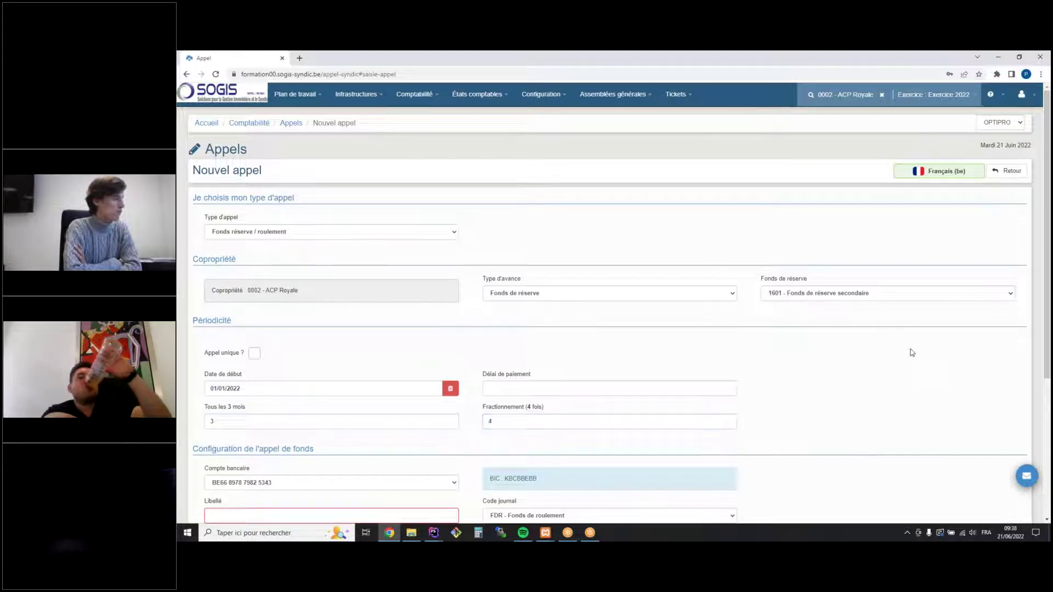
scroll(911, 353, down, 3)
Label the call 'Fonds de roulement pour Simulation' with key rows 0001 - Charges communes and 0005 - Clé Globale
click(345, 364)
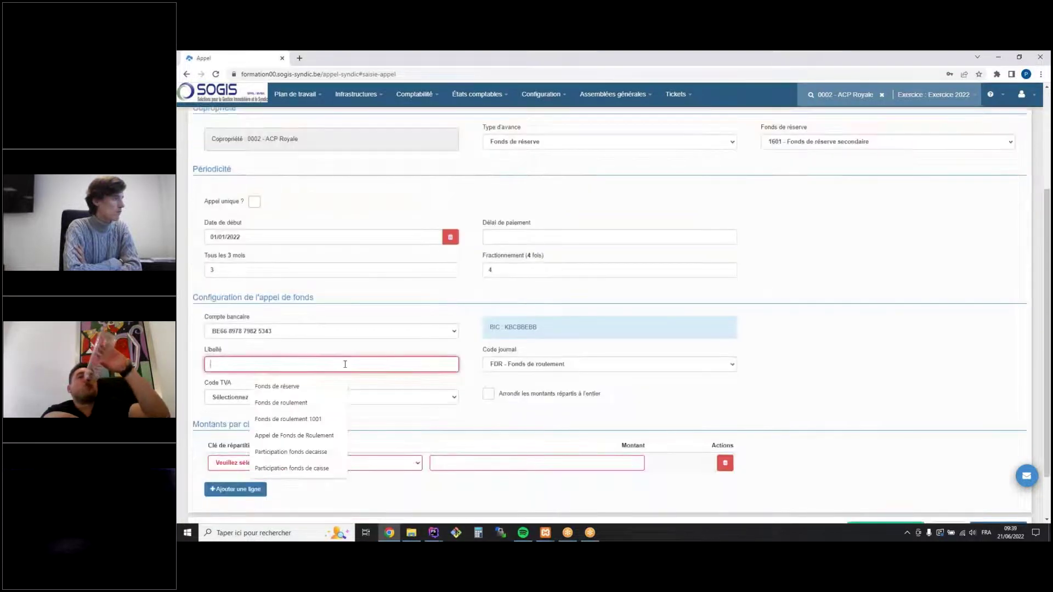
text(Fonds de roulement pour Simulation)
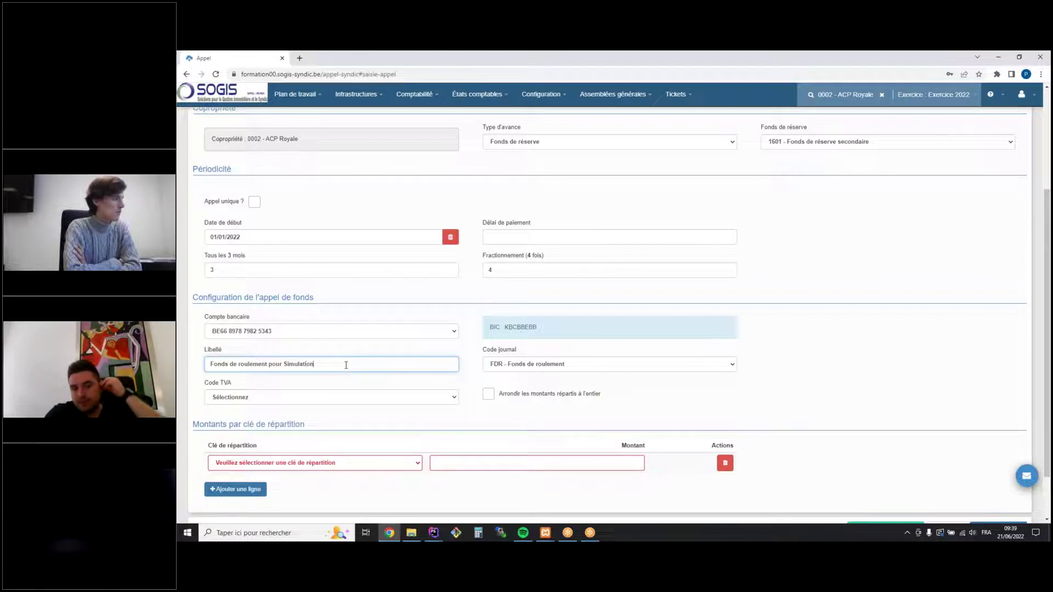
click(256, 490)
click(277, 463)
click(277, 482)
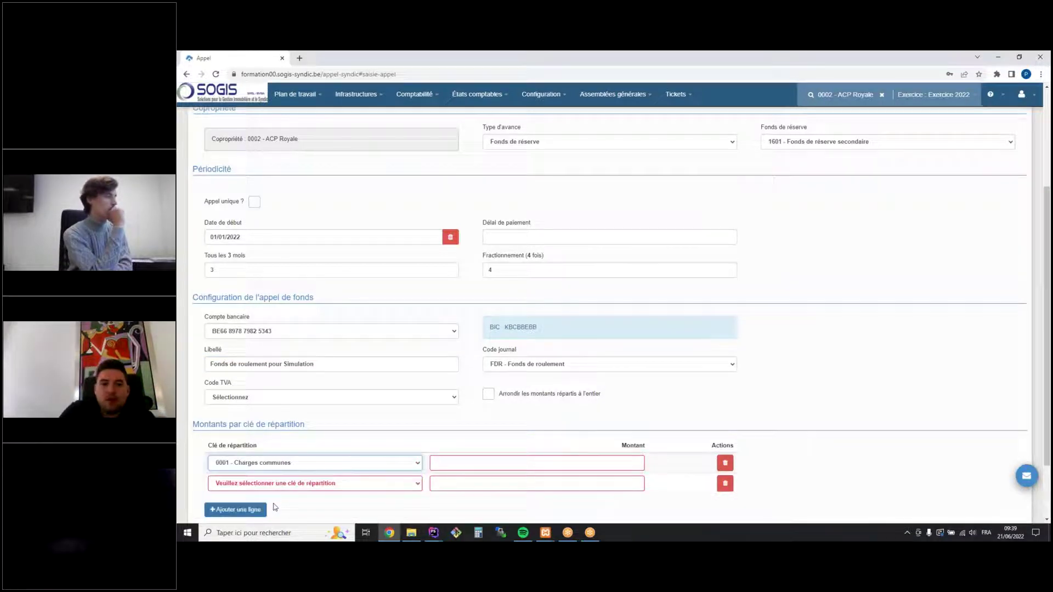
click(274, 484)
click(268, 466)
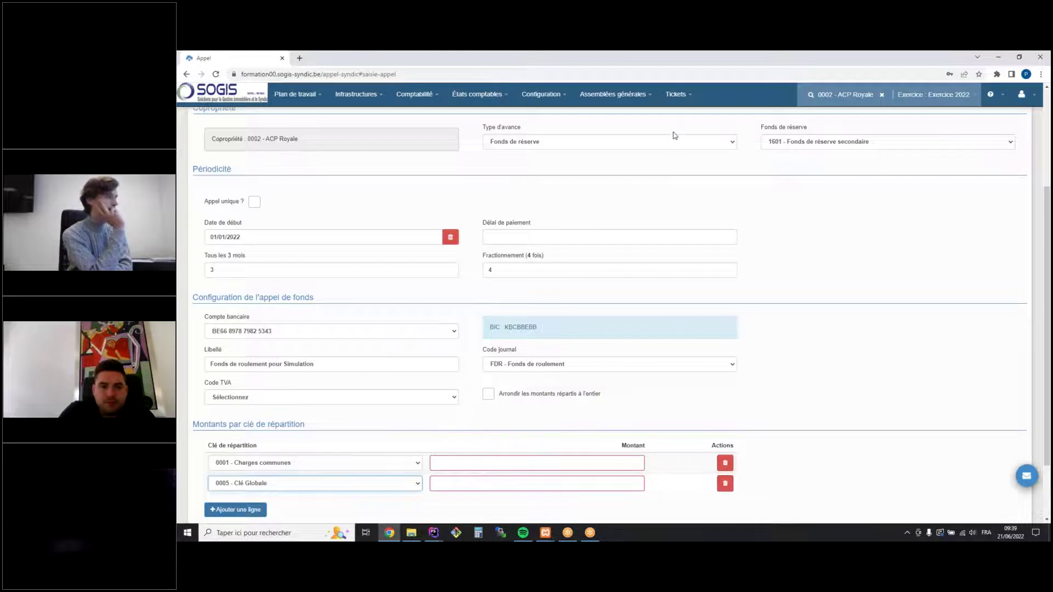
Enter amounts 4000 for Charges communes and 2000 for Clé Globale, then generate the simulation
click(545, 461)
text(4000)
click(582, 488)
text(200)
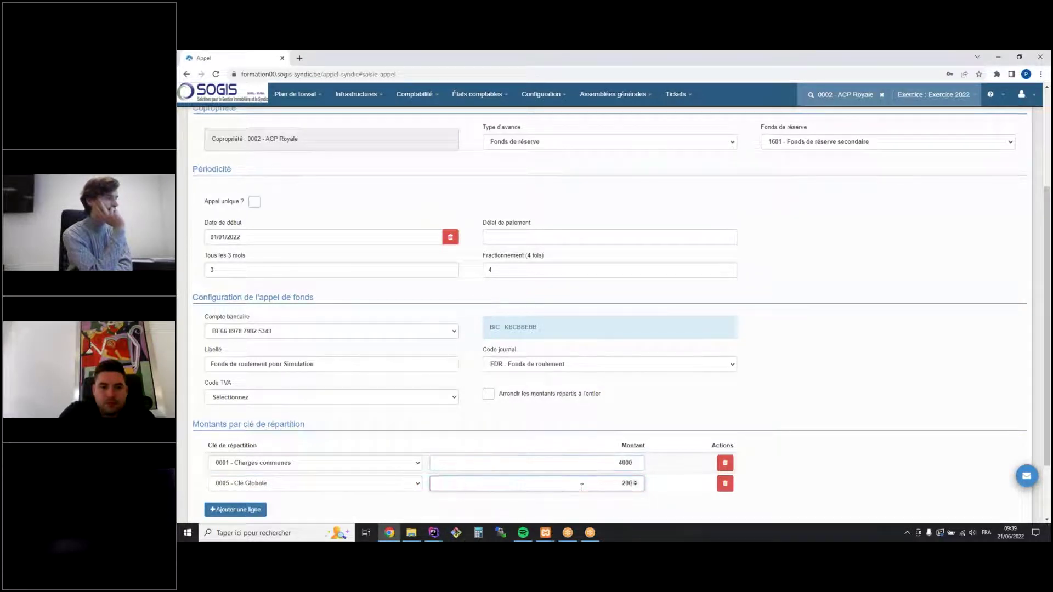
click(828, 322)
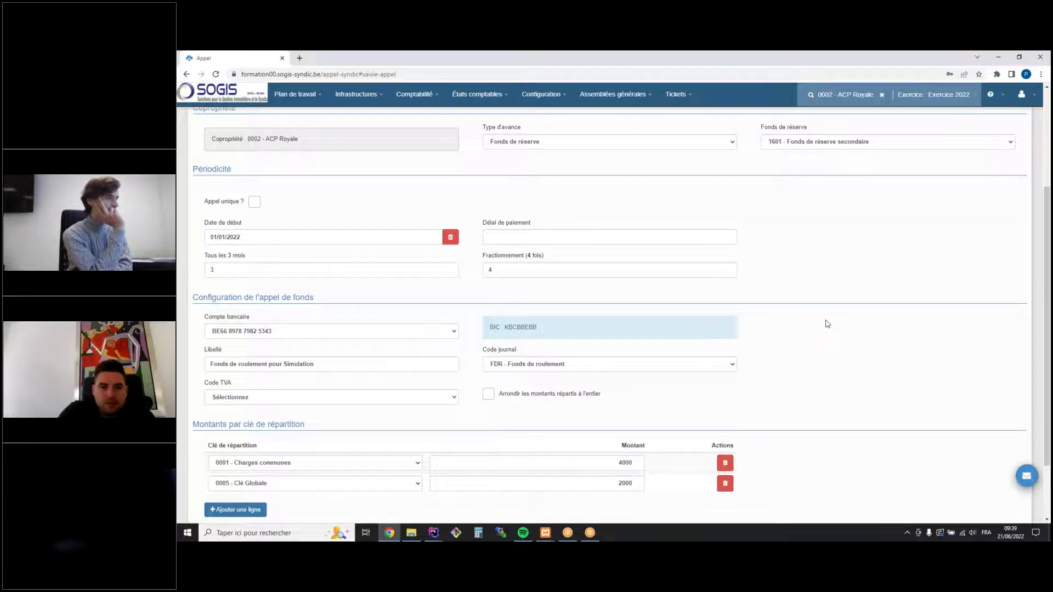
scroll(653, 296, down, 2)
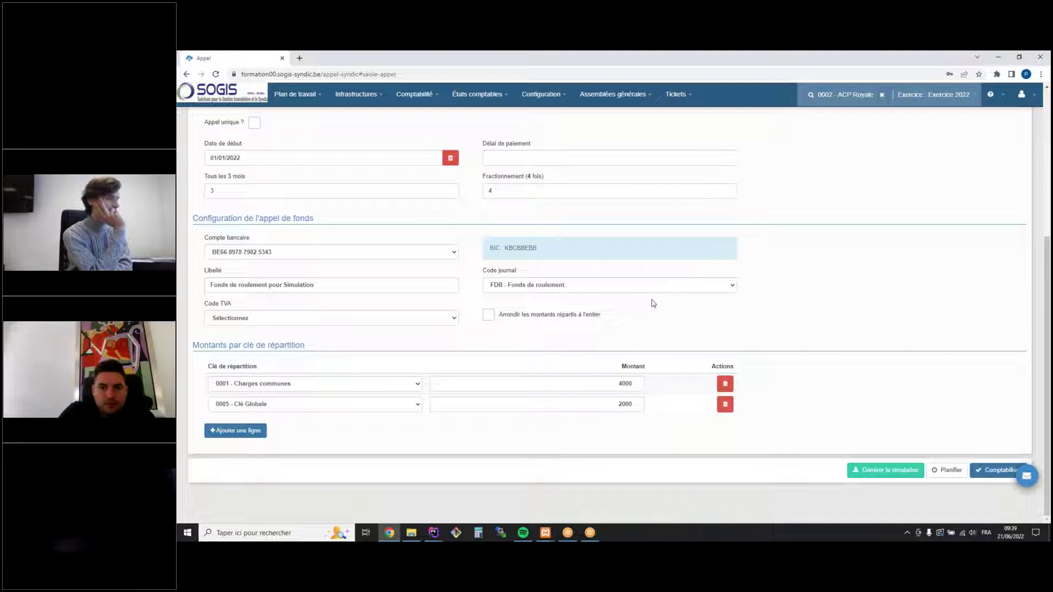
click(879, 479)
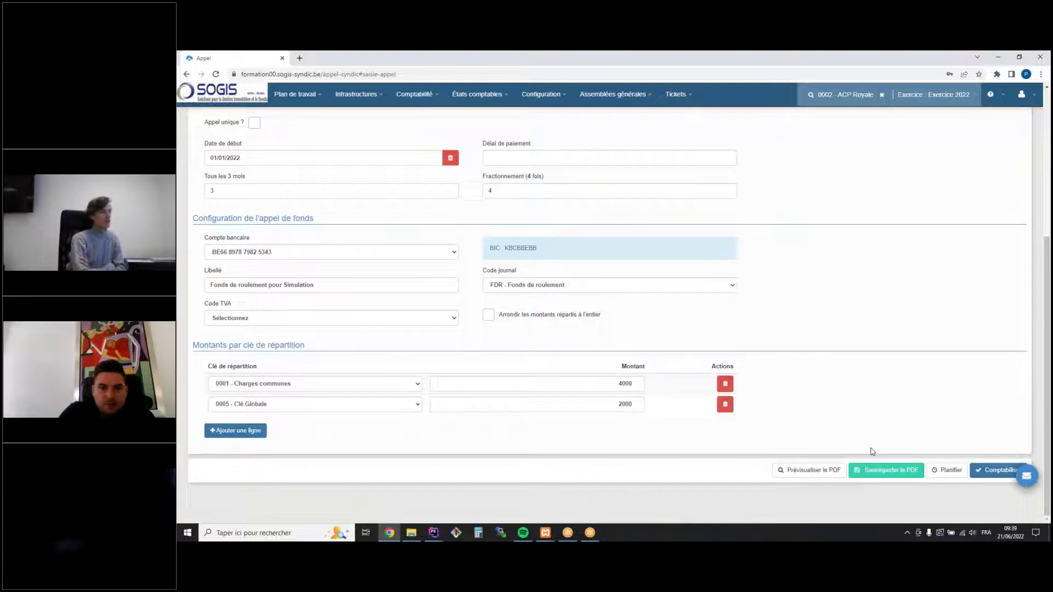
Preview the distribution simulation as a PDF enlarged to 150%
click(810, 470)
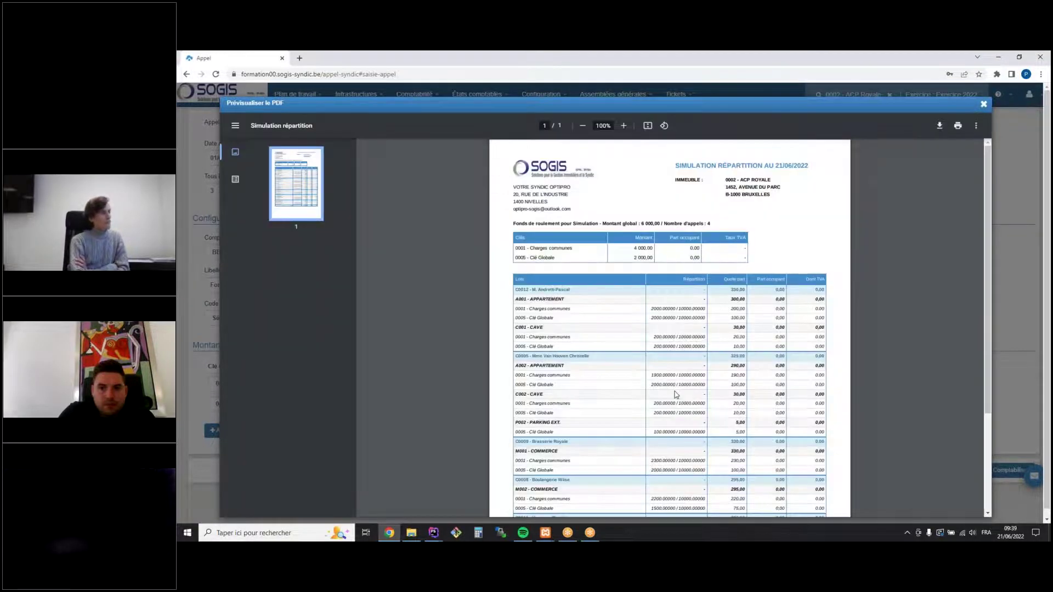
click(624, 126)
click(624, 126)
click(624, 126)
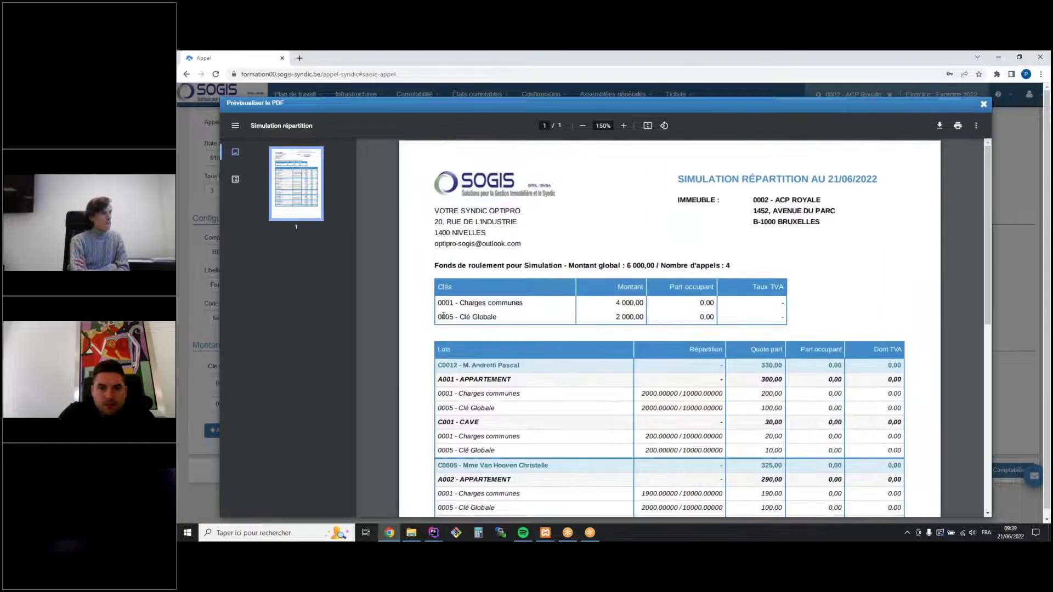
Highlight the Clés table key amounts and the number of calls, 4, in the preview
drag(442, 302, 717, 317)
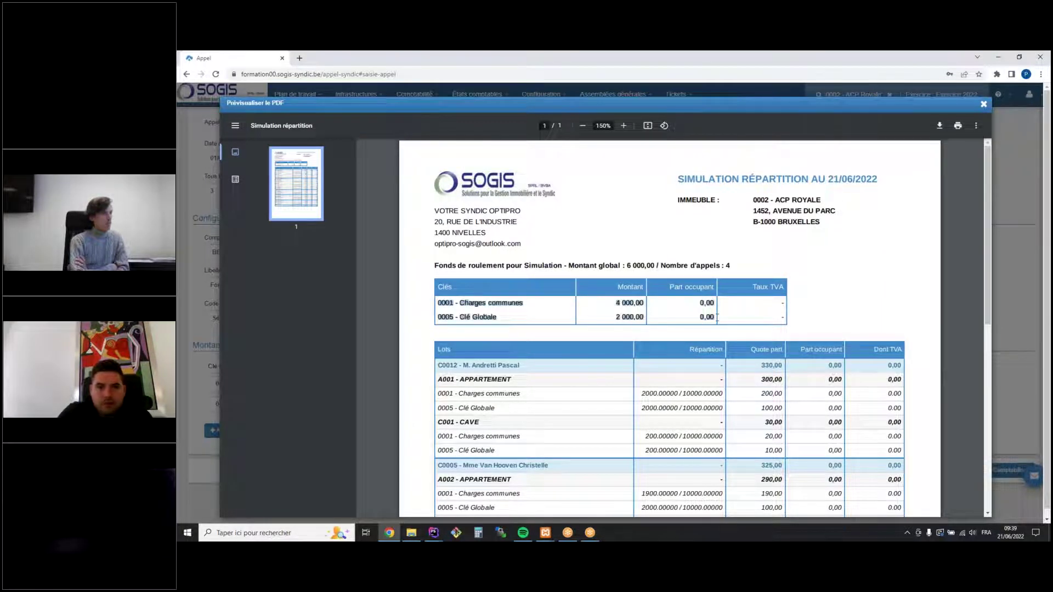
click(742, 302)
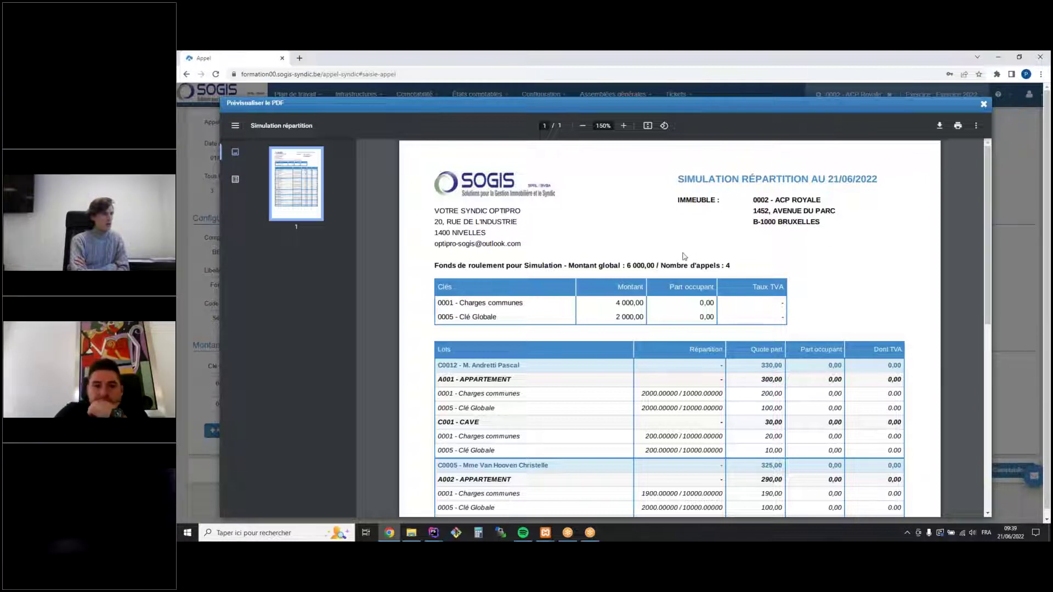
drag(663, 267, 727, 262)
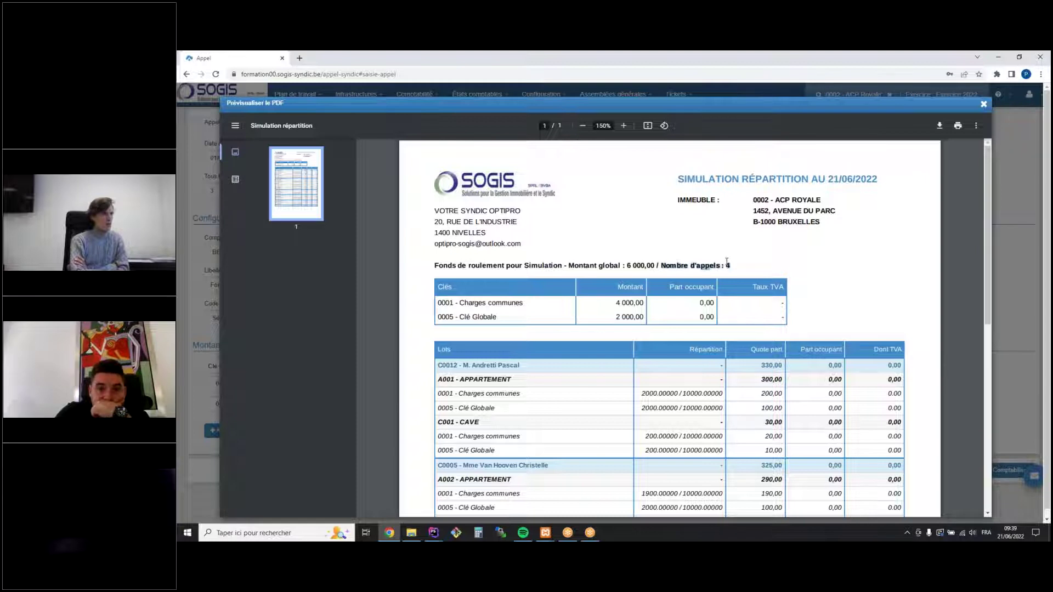
click(759, 265)
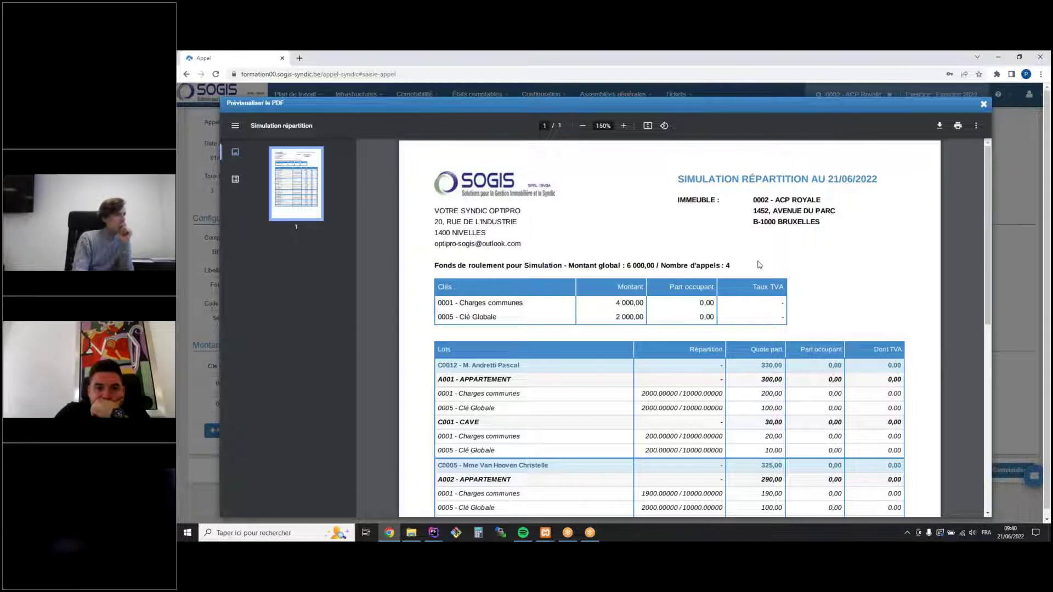
scroll(737, 331, down, 5)
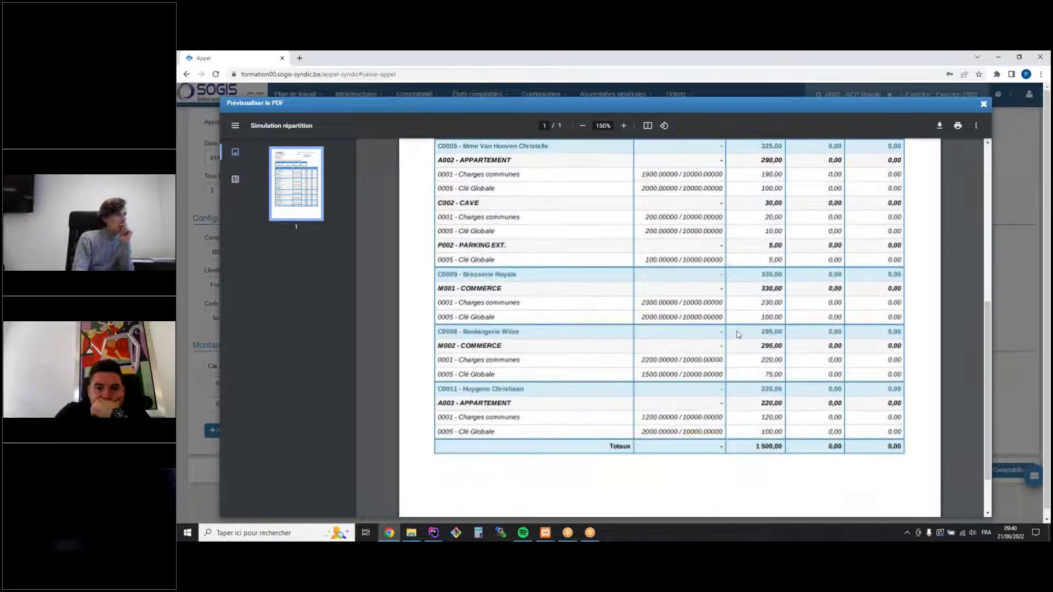
scroll(738, 331, down, 3)
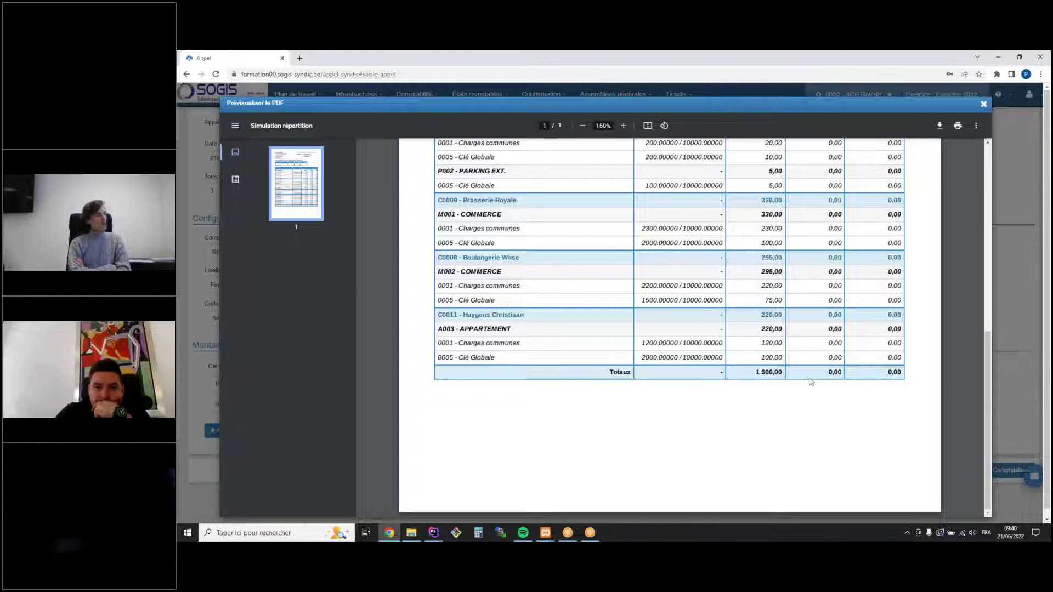
scroll(811, 381, up, 10)
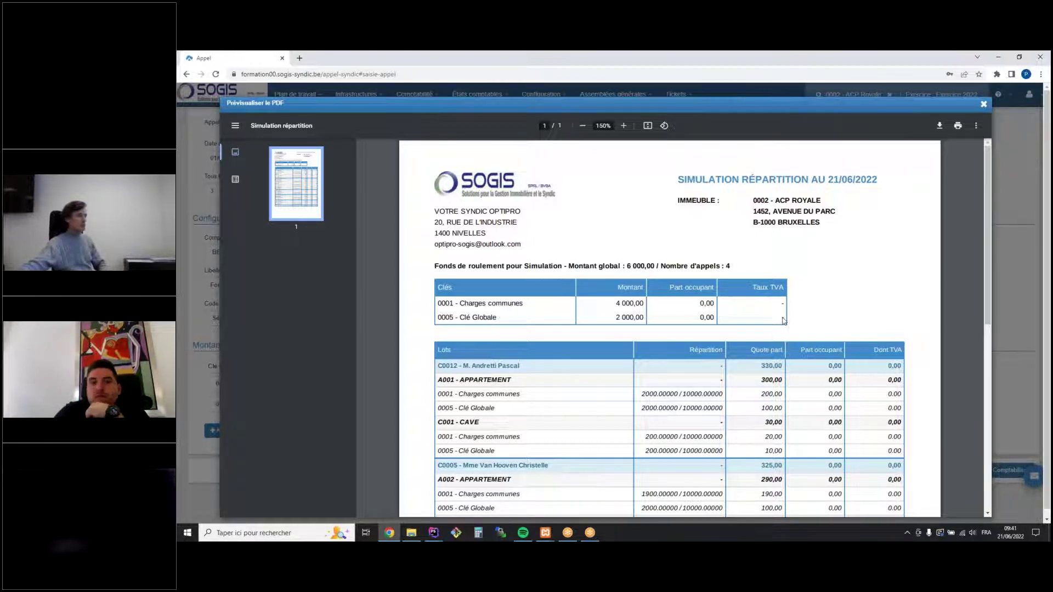
scroll(724, 259, down, 10)
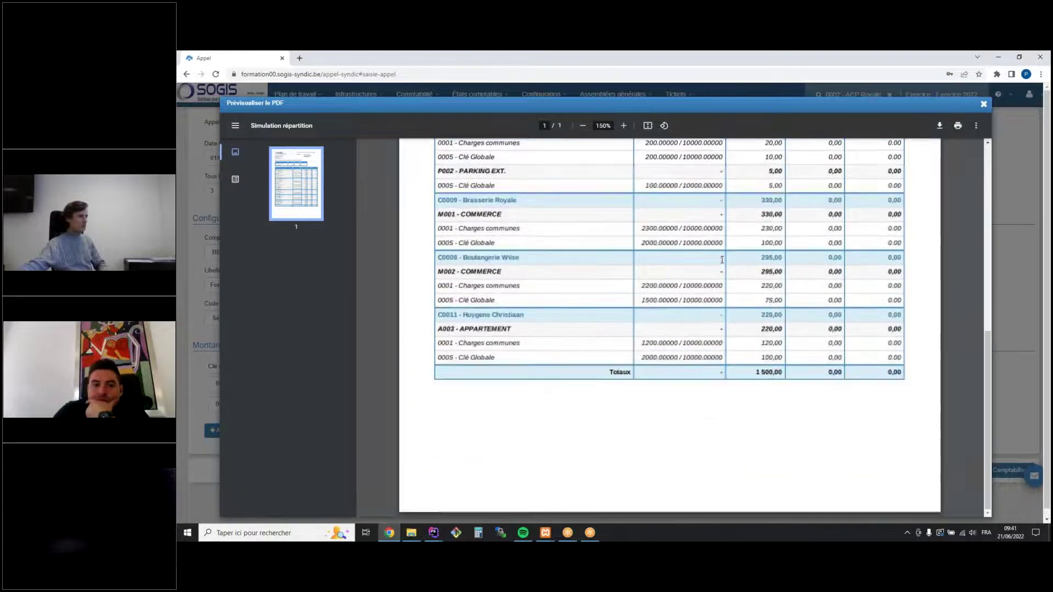
scroll(722, 258, up, 10)
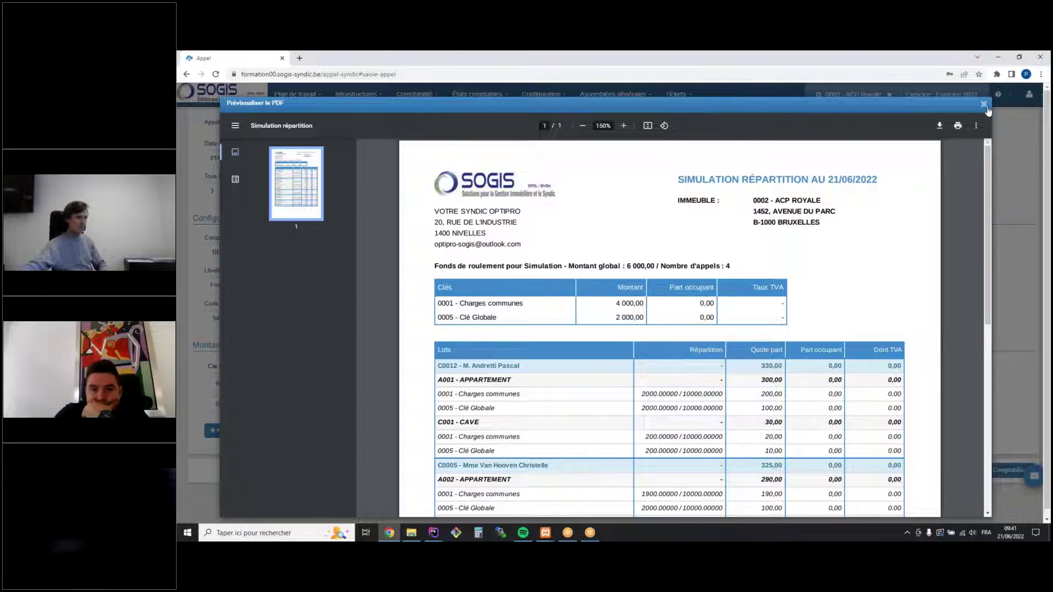
Close the simulation preview and show the Roadmap from the help menu
click(984, 105)
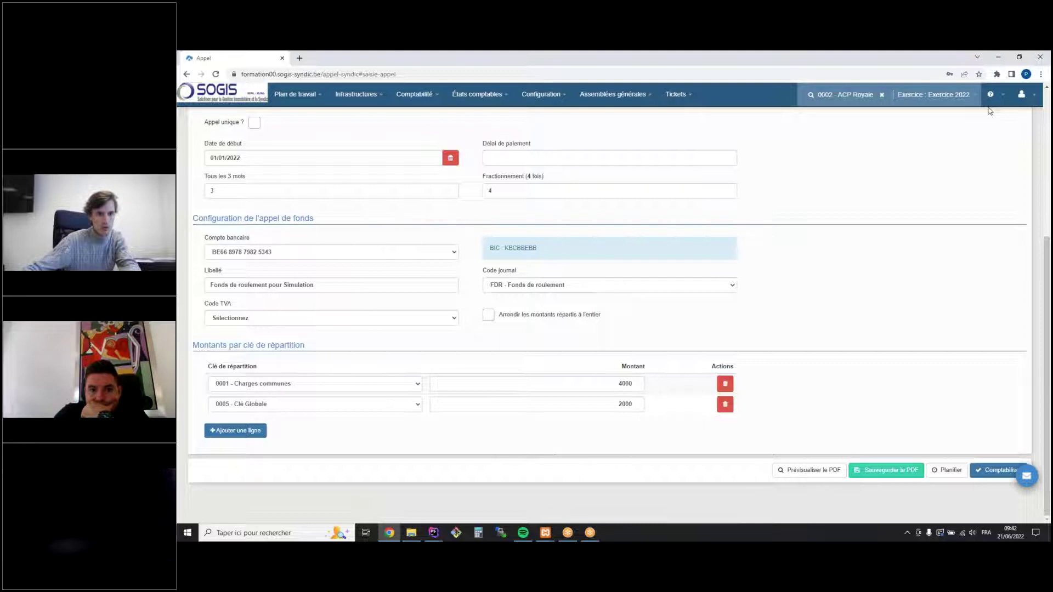
click(1004, 95)
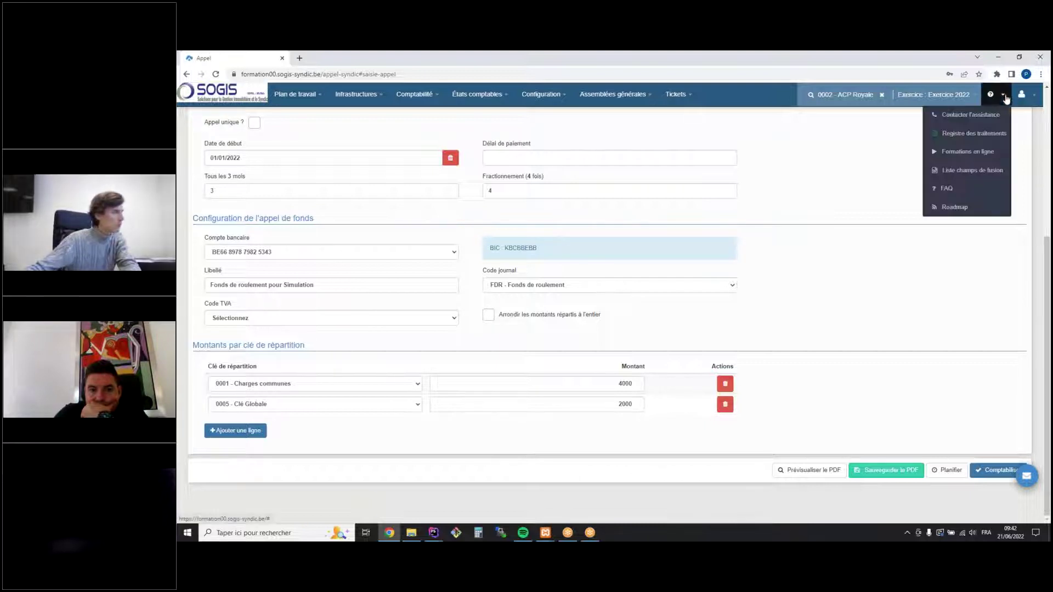
click(986, 206)
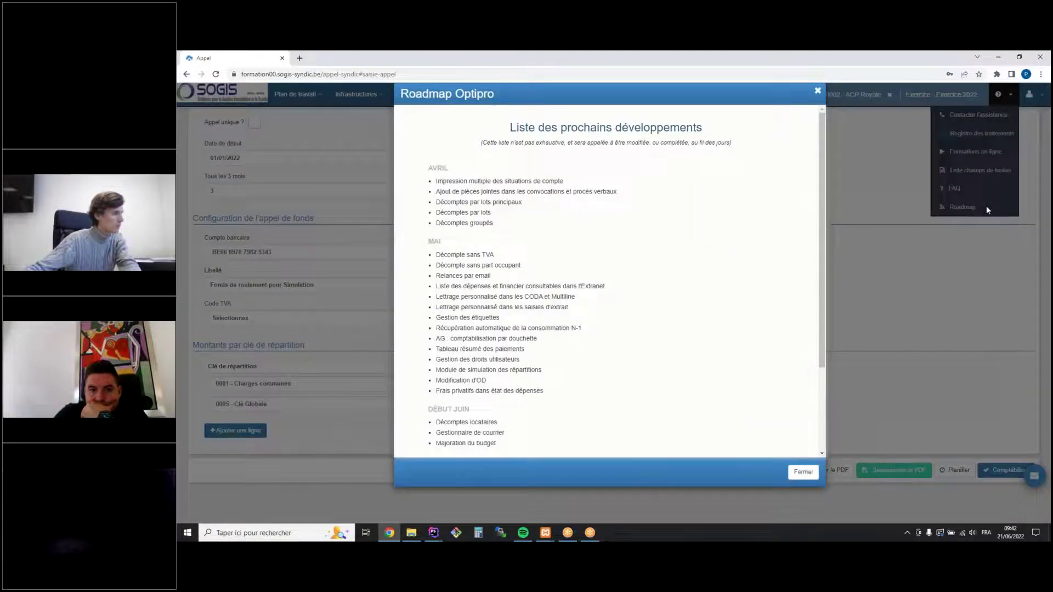
Highlight the July–August roadmap items, including showing called funds in statements
scroll(592, 236, down, 2)
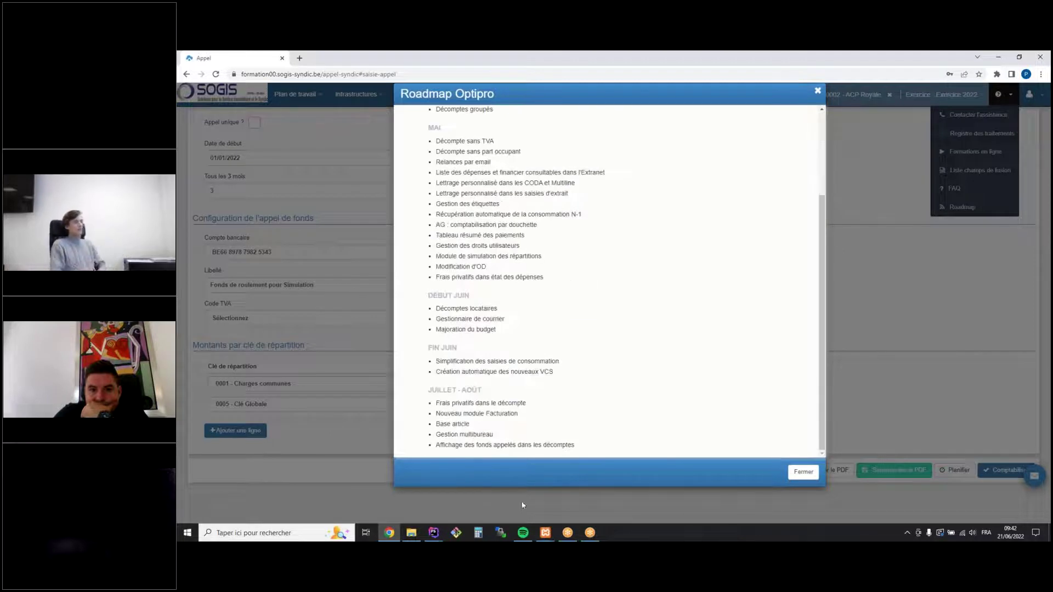
drag(440, 403, 530, 416)
click(530, 415)
drag(460, 447, 574, 445)
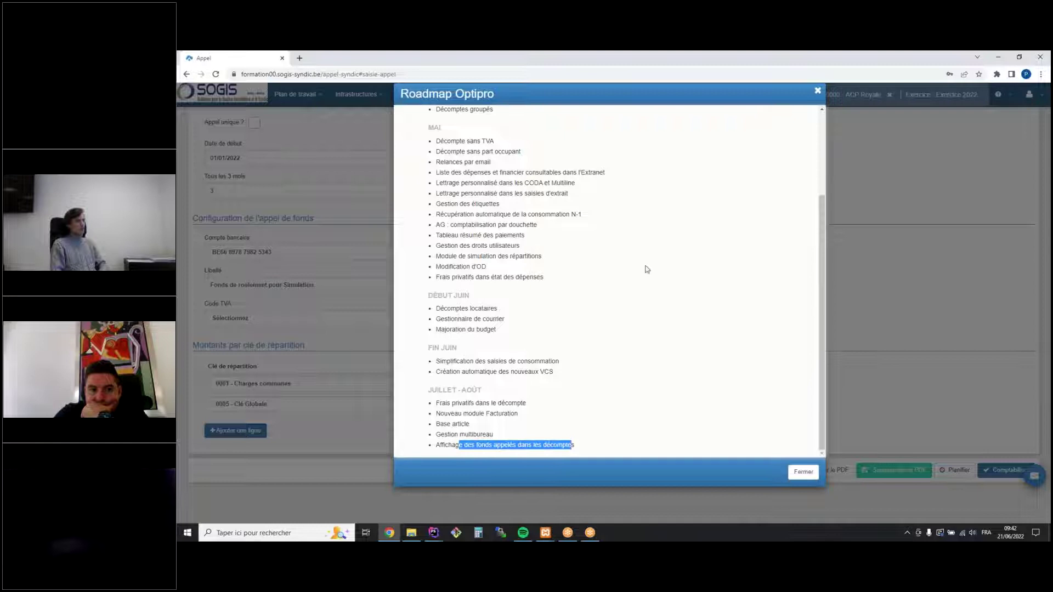
Close the roadmap and go to Comptabilité > Simulation répartition
click(817, 93)
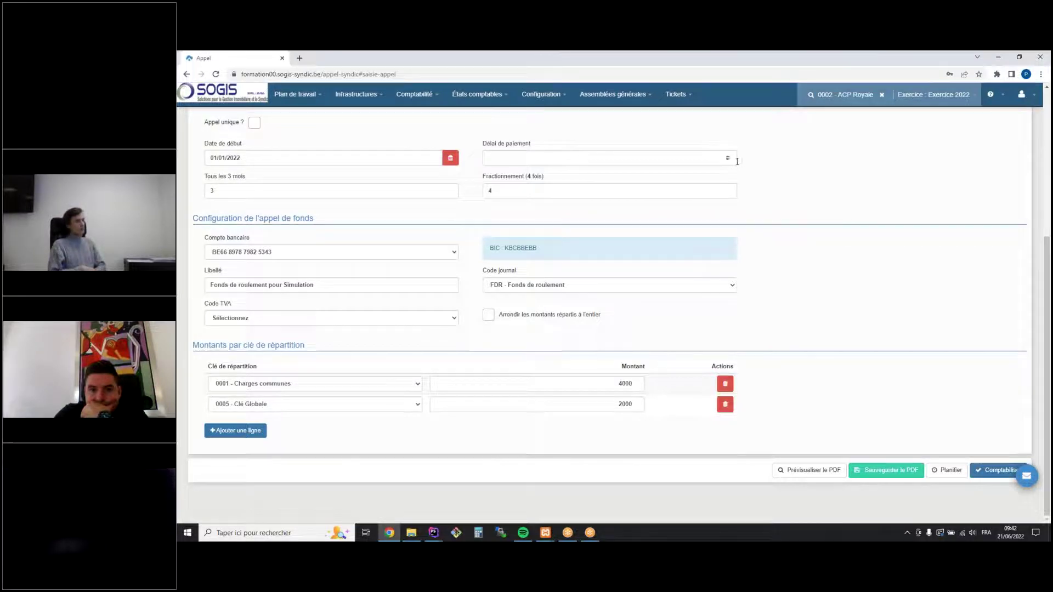
scroll(805, 246, up, 4)
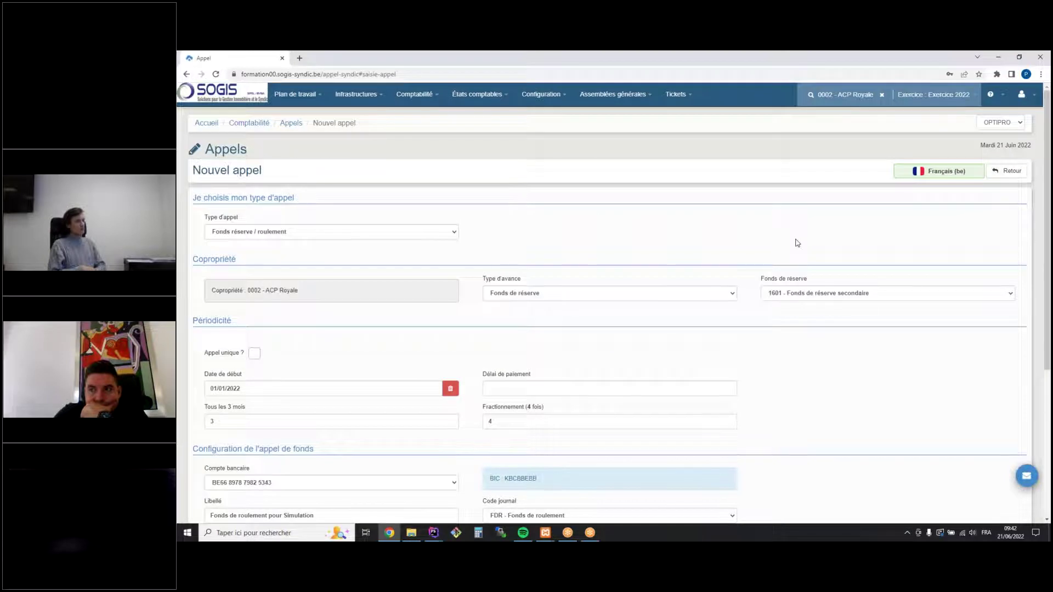
click(413, 102)
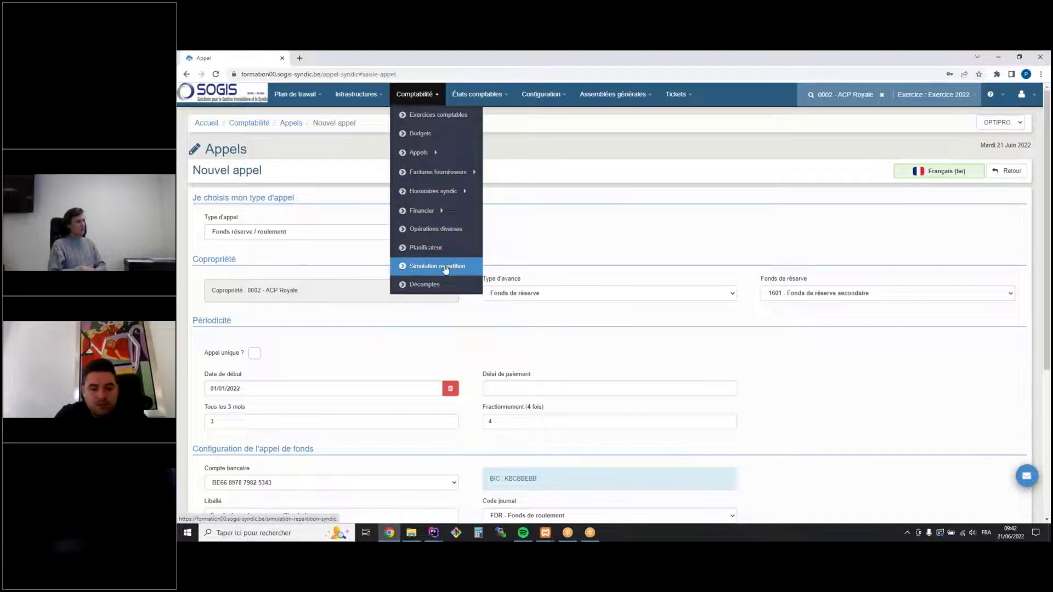
click(409, 268)
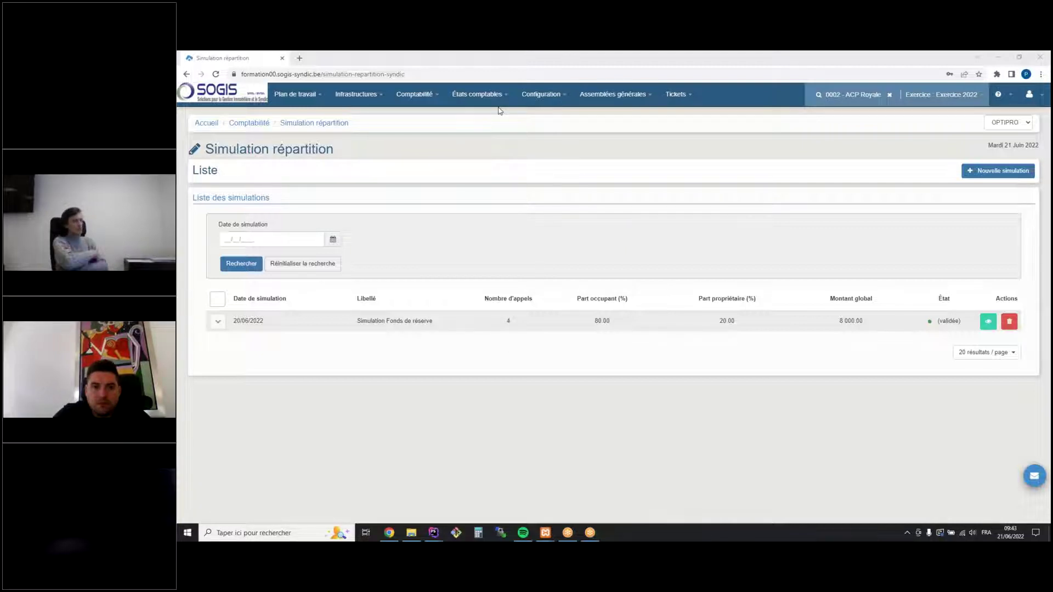
Expand and collapse the reserve-fund simulation's details, then start a new simulation for ACP Royale
click(217, 322)
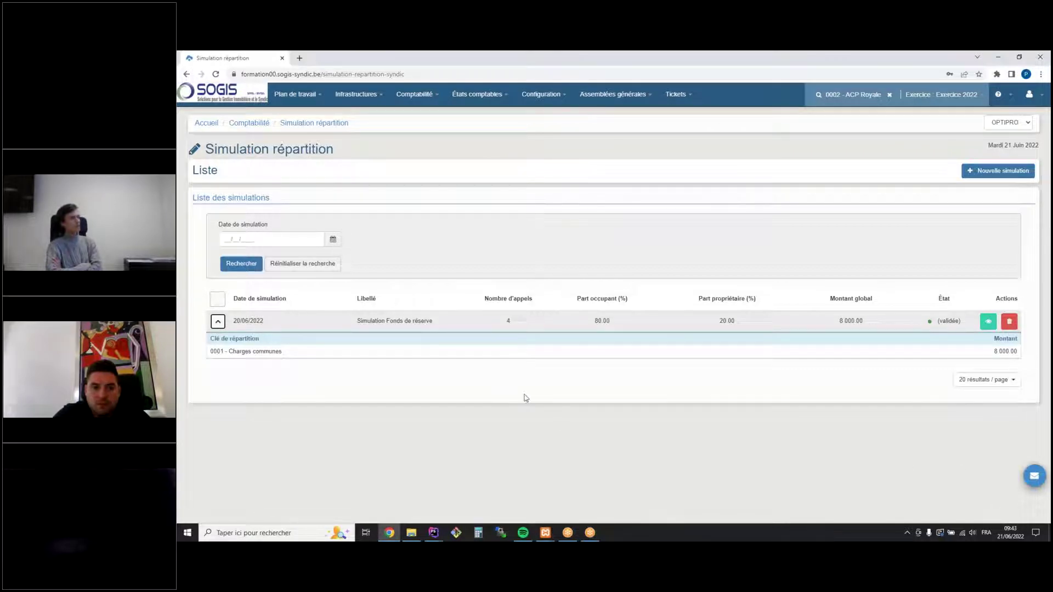
click(218, 324)
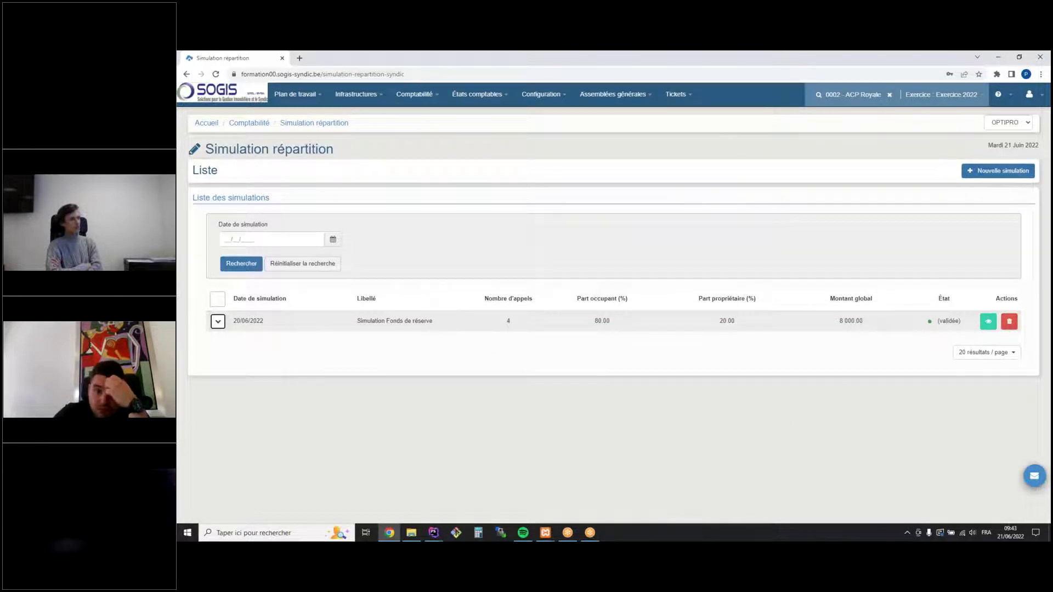
click(982, 171)
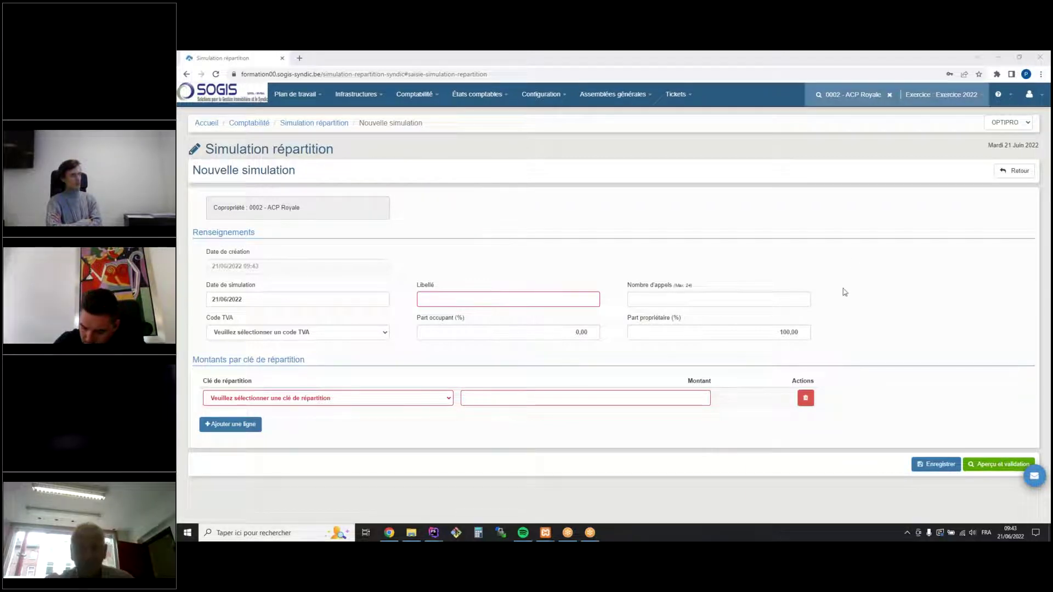
Name it 'Simulation pour exemple' with 6 calls, VAT code A1 21% and 50% occupant share
click(468, 297)
text(Simulation pour exemple)
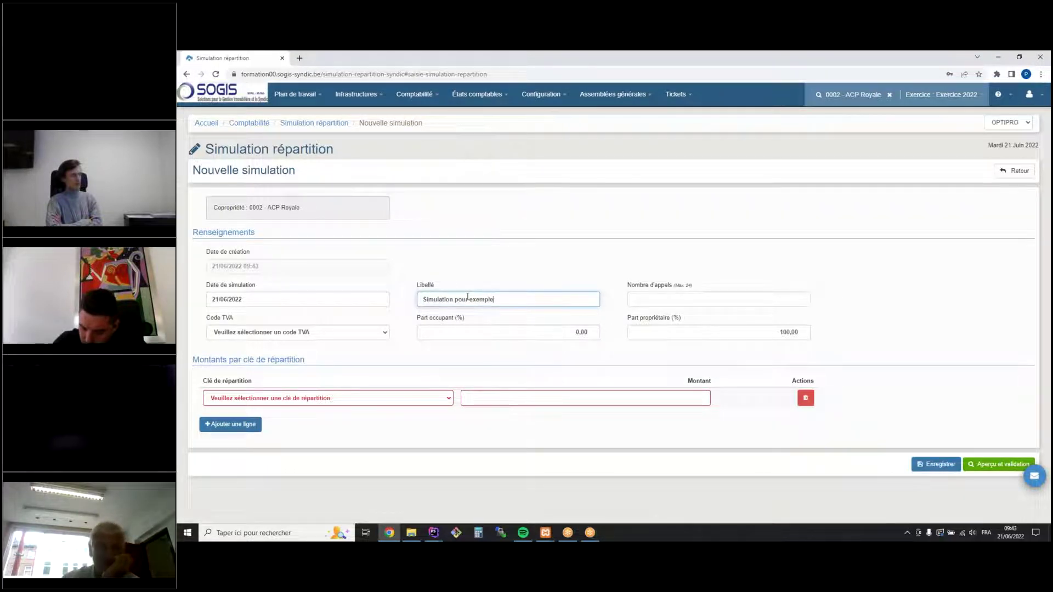
click(648, 298)
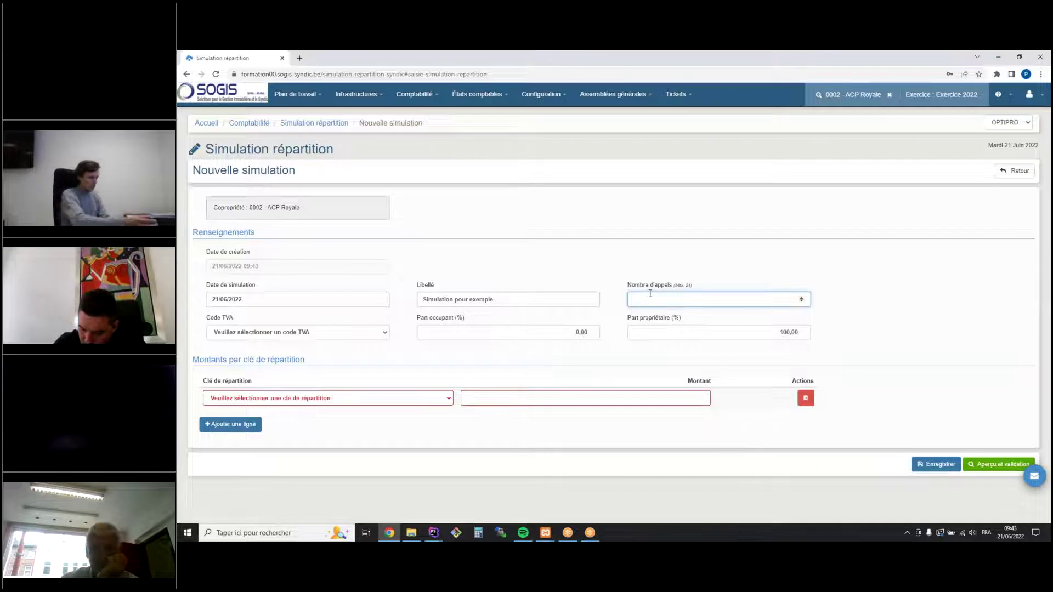
text(6)
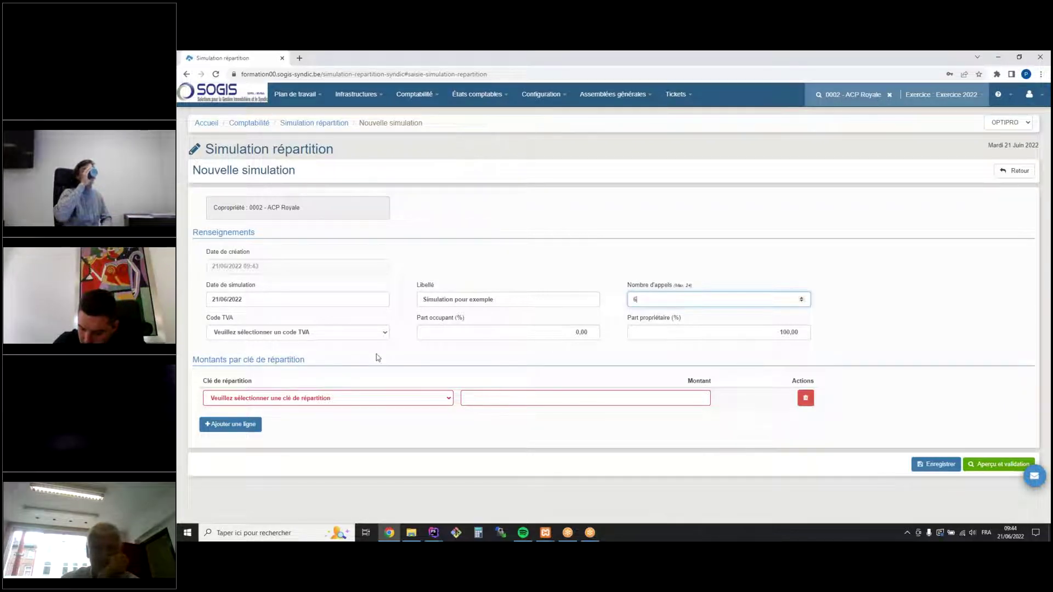
click(336, 334)
click(281, 352)
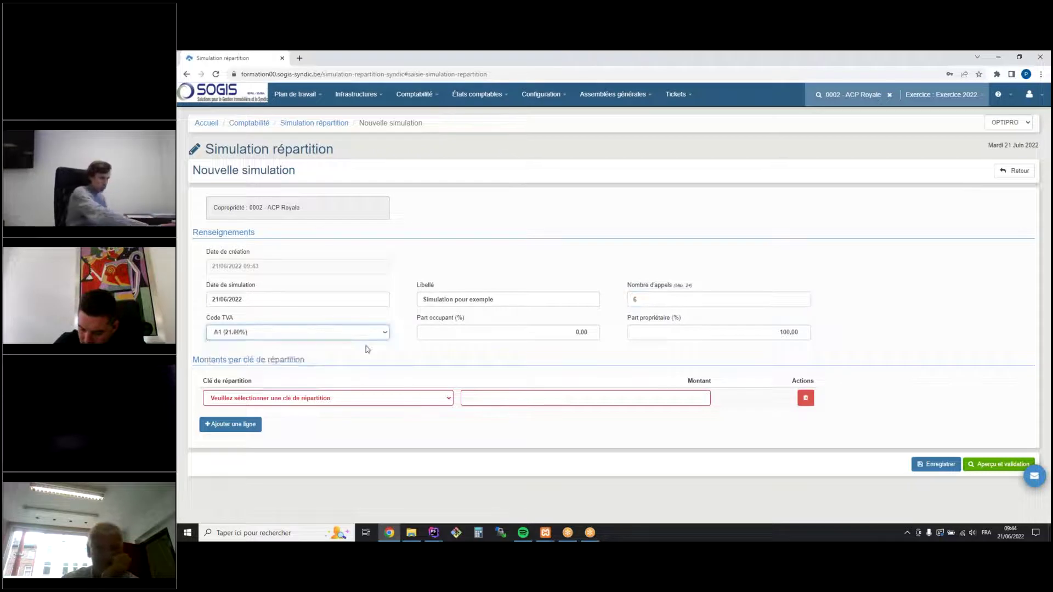
click(524, 336)
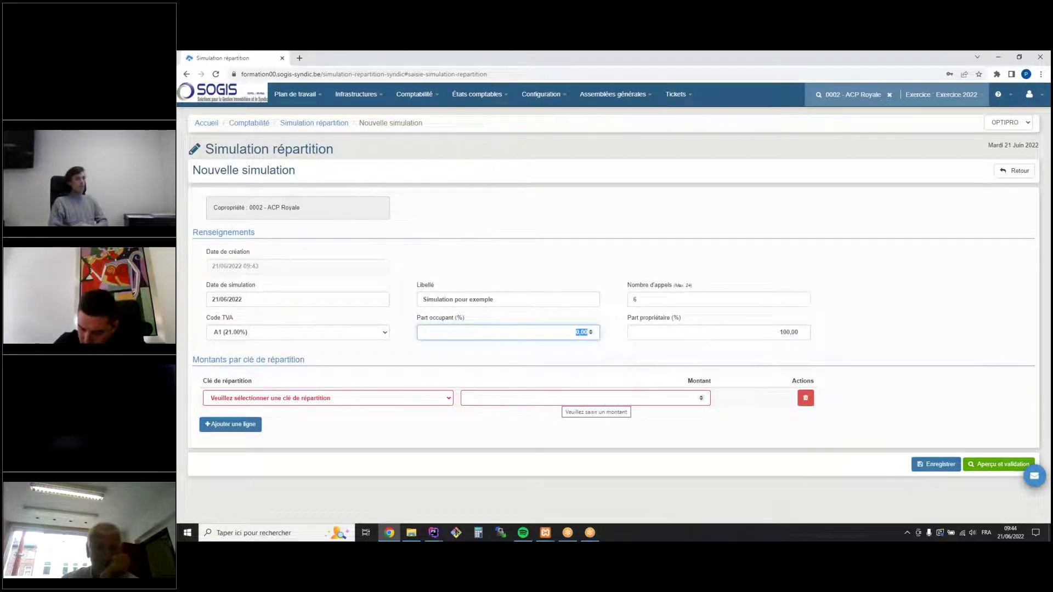
text(50)
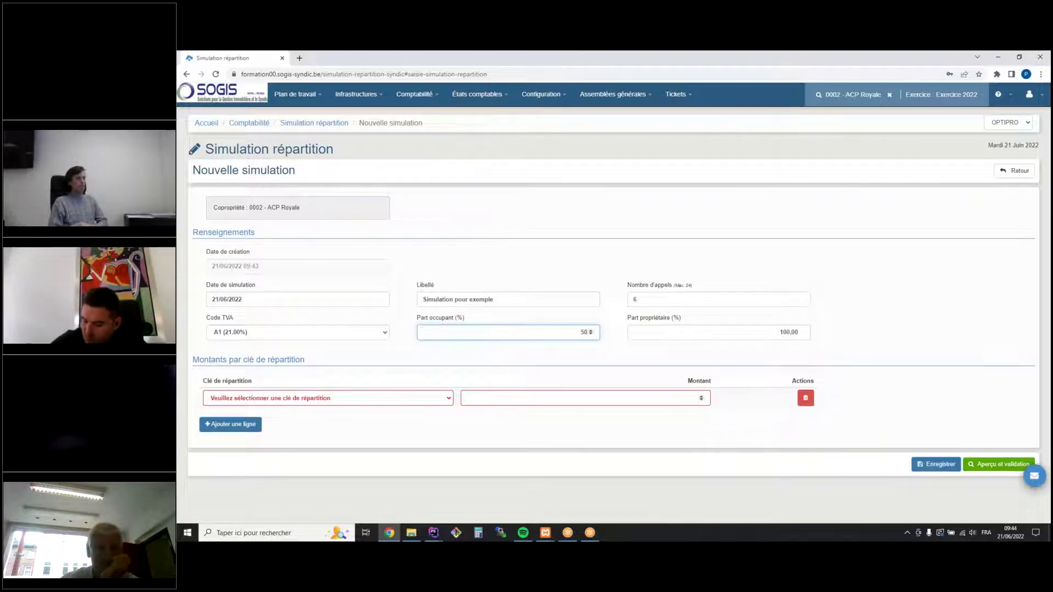
click(602, 226)
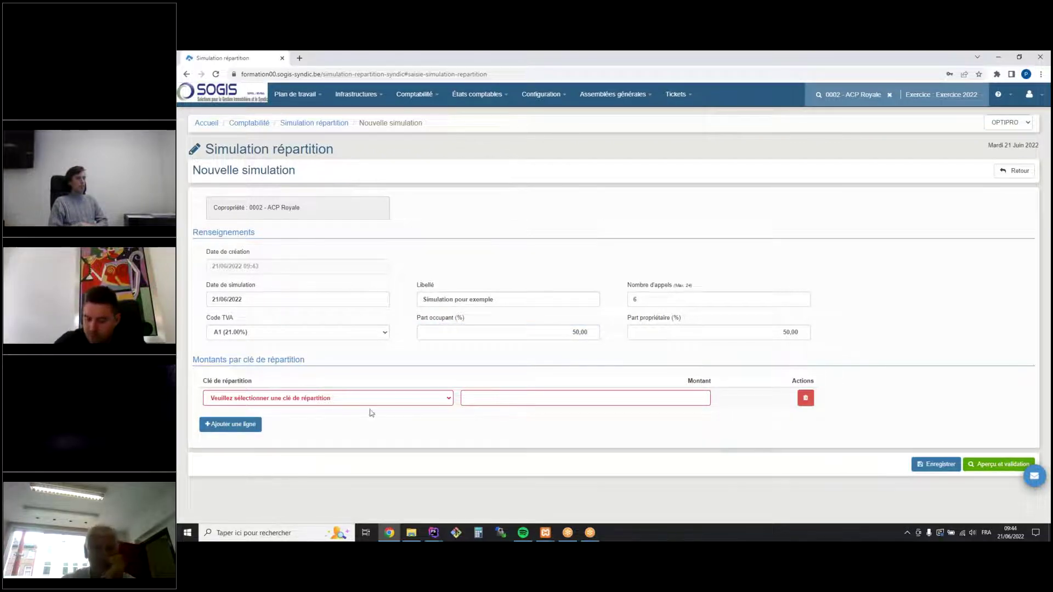
Add distribution key rows 0001 Charges communes, 0002 Charges parts égales and 0005 Clé Globale
click(229, 424)
click(285, 401)
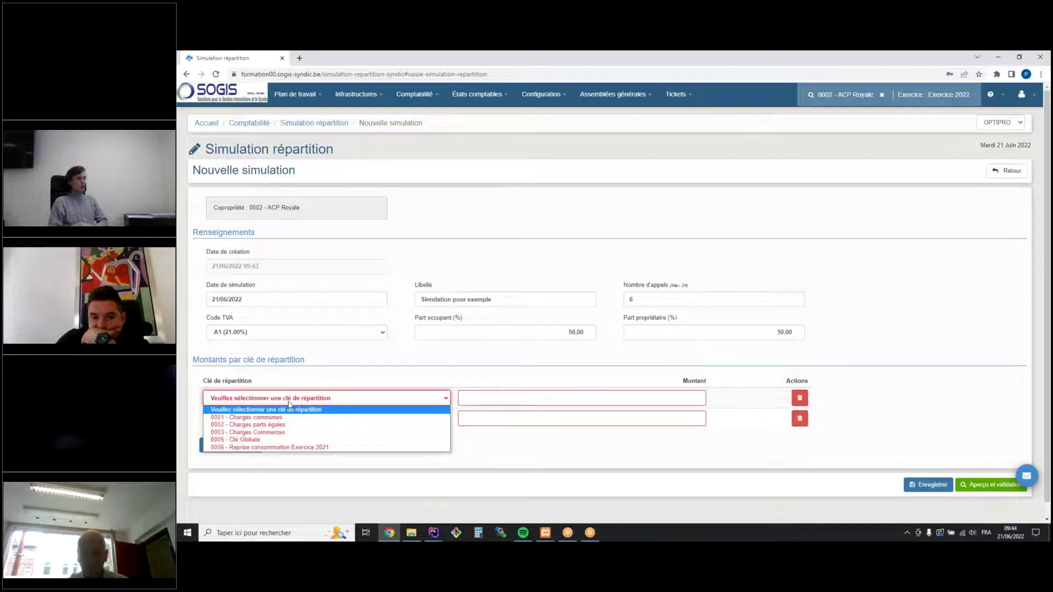
click(270, 418)
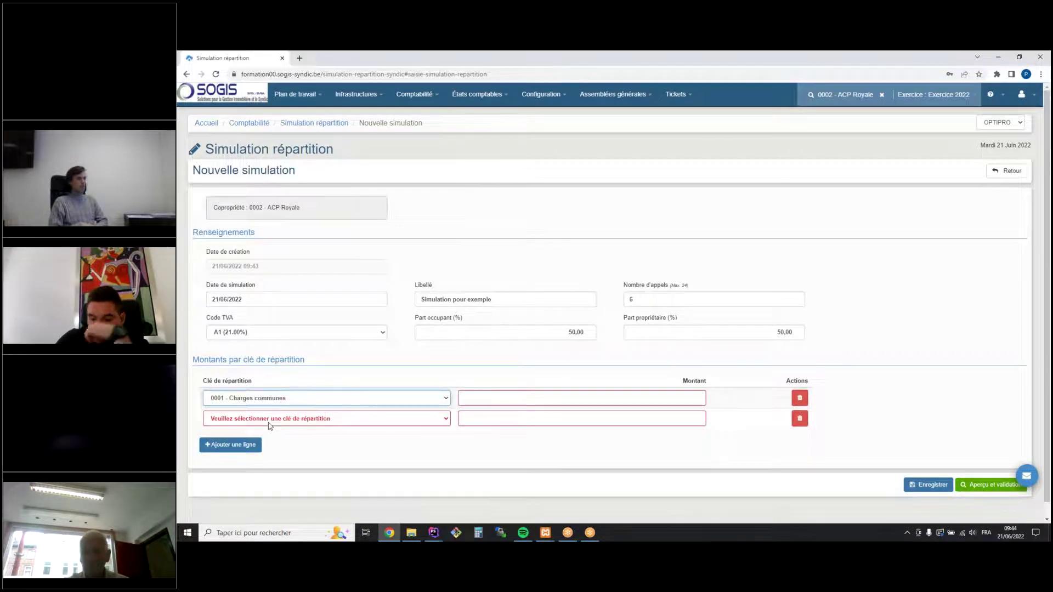
click(269, 419)
click(250, 448)
click(229, 445)
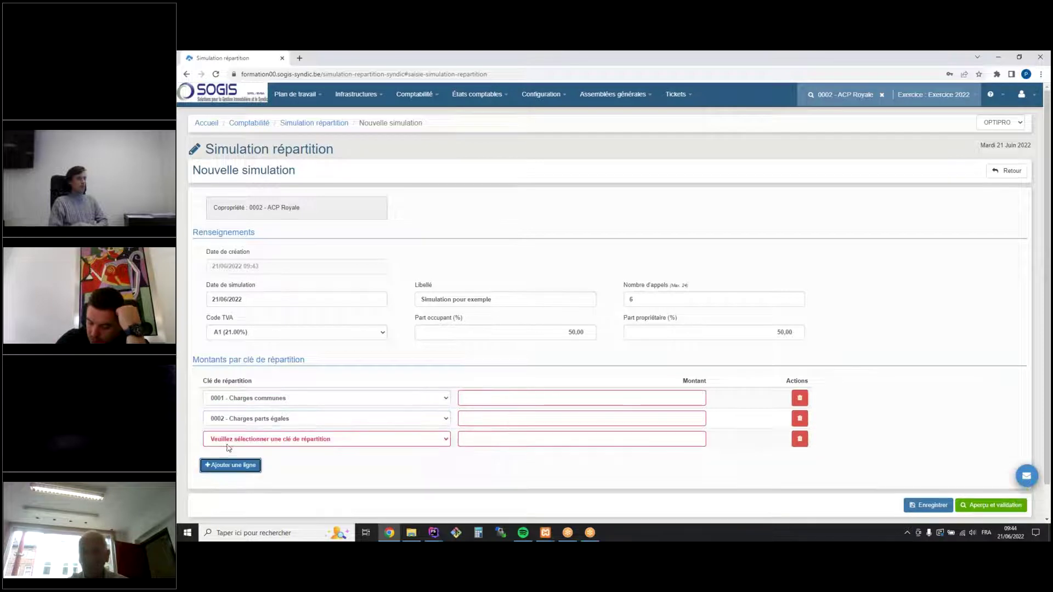
click(228, 441)
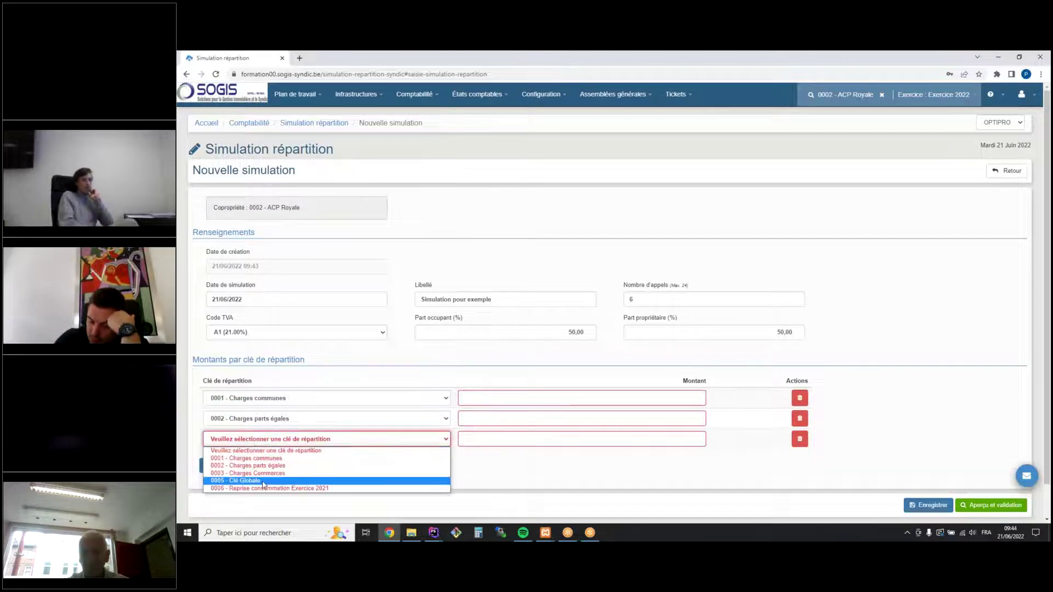
click(263, 485)
Enter amounts 1879.50, 580 and 1900 for keys 0001, 0002 and 0005
click(610, 401)
text(1879.520)
click(593, 418)
text(580)
click(615, 439)
text(190)
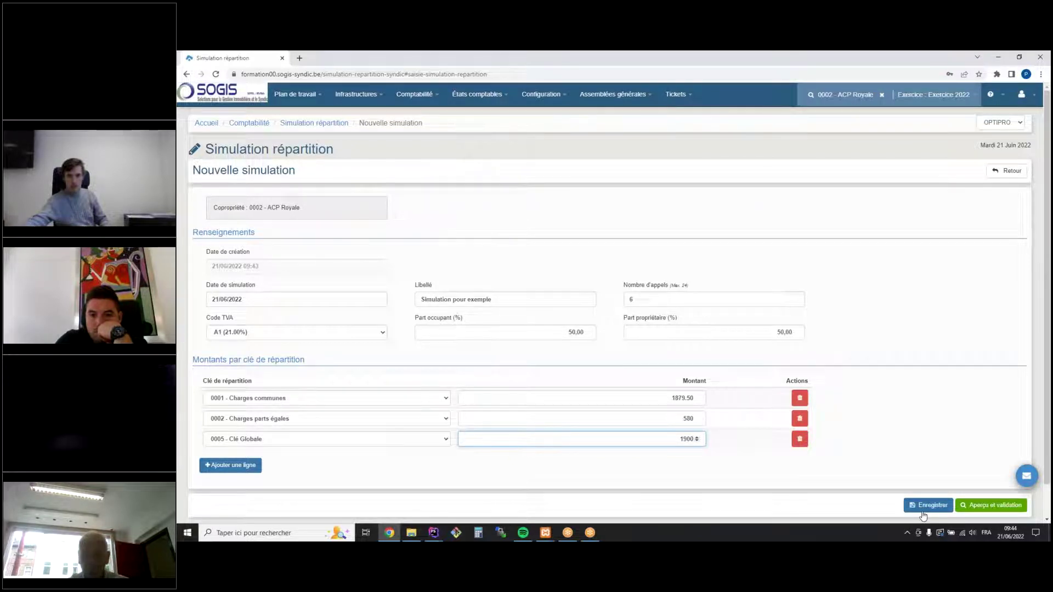
Validate Simulation pour exemple at 4 359,50 over 6 calls and open its distribution PDF
click(991, 505)
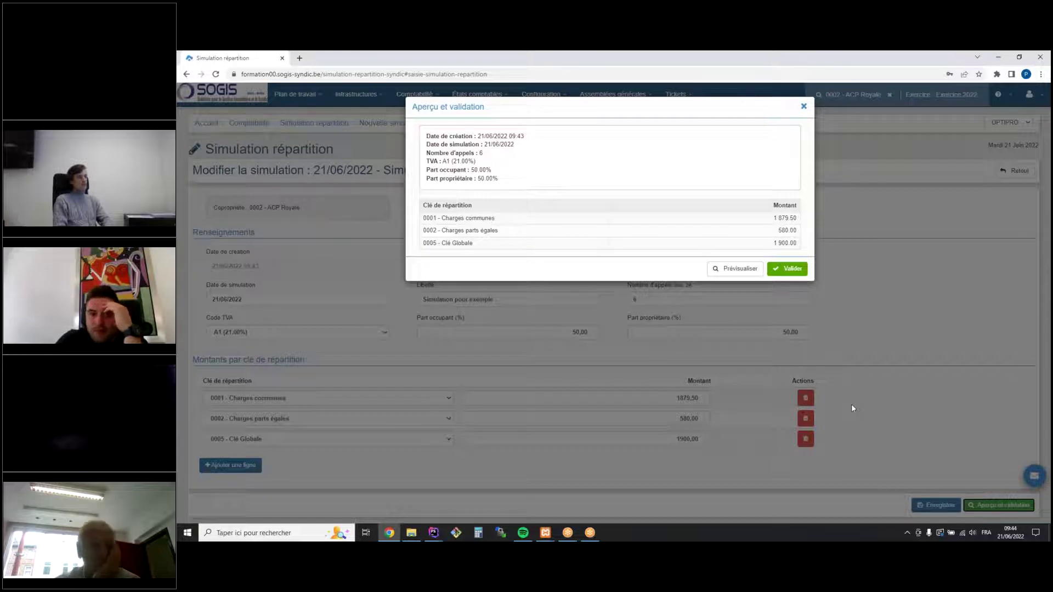
click(790, 270)
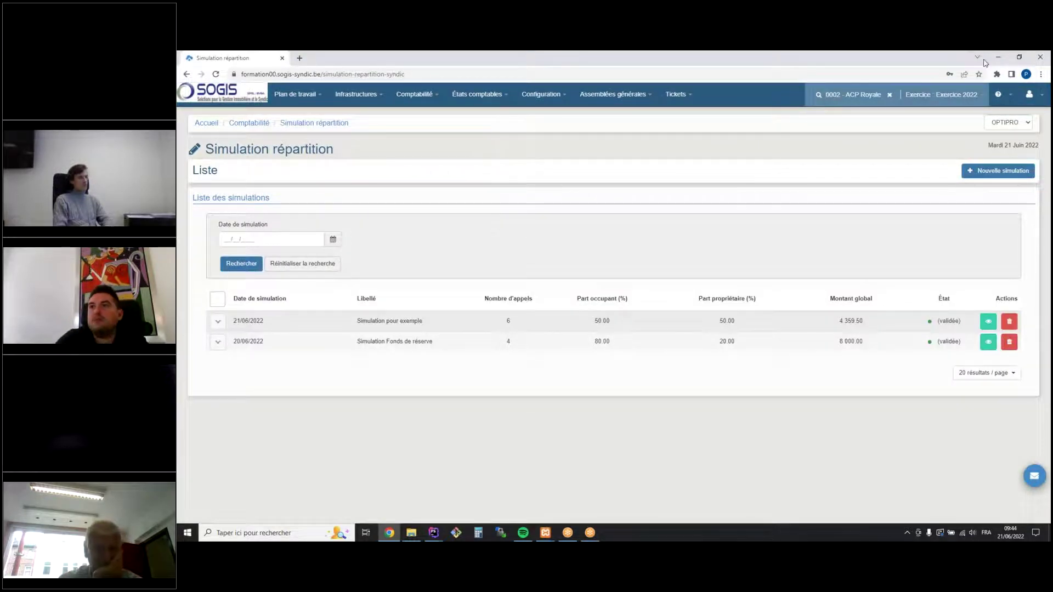
click(988, 321)
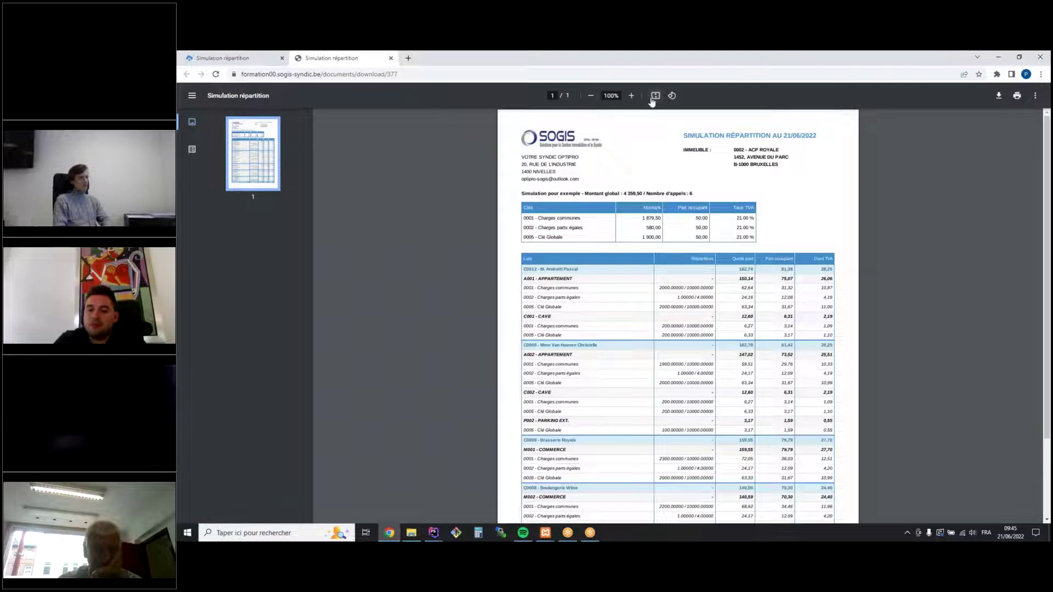
Zoom the report to 150% and scroll to the Lots table showing lot C0012's 162.74 share
click(632, 96)
click(633, 96)
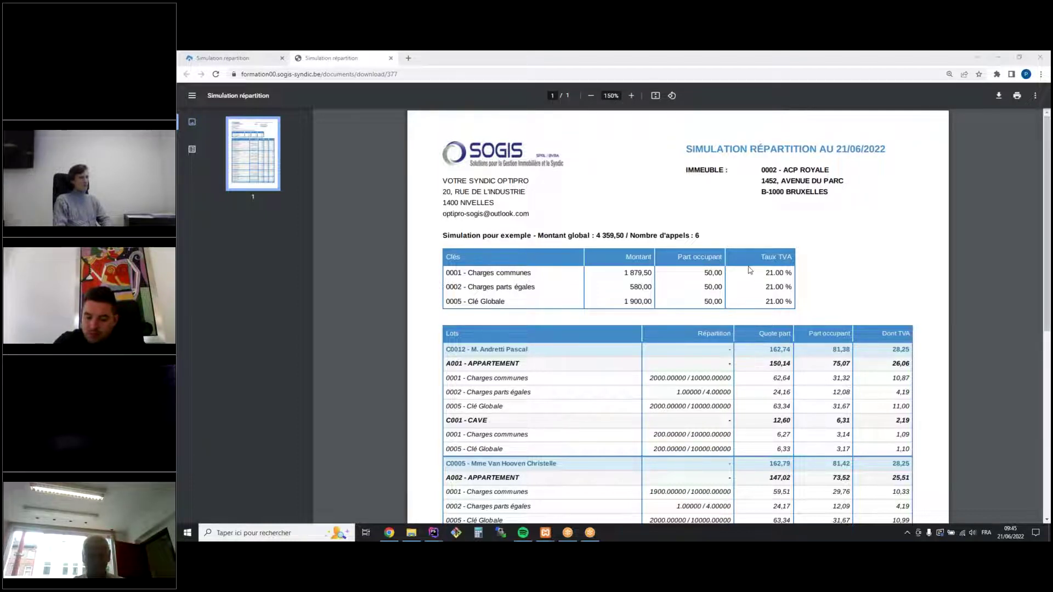
scroll(750, 270, down, 3)
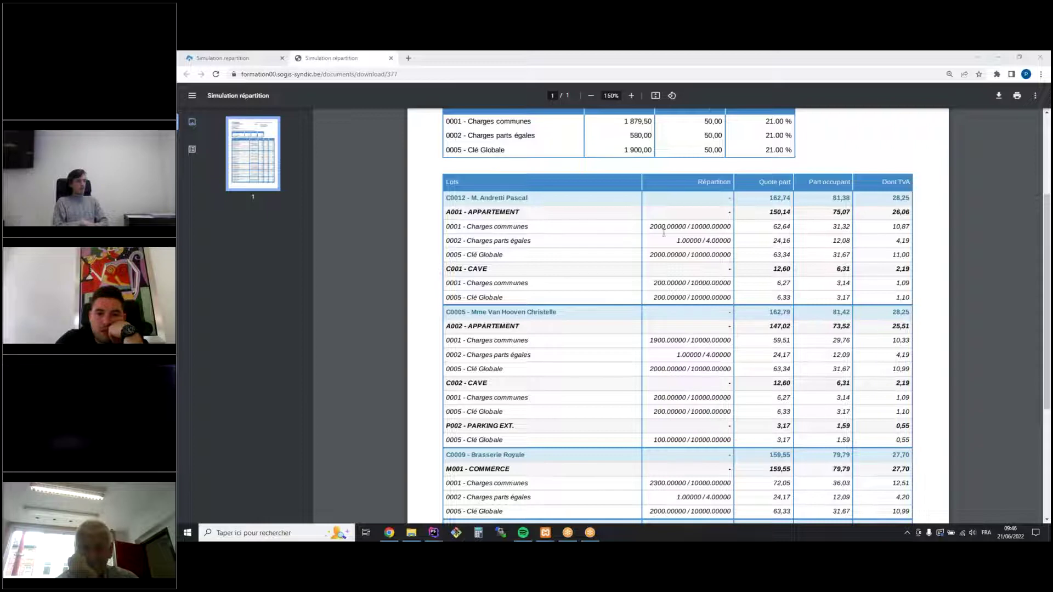
Close the PDF tab to see both validated simulations, including Simulation pour exemple at 4,359.50
click(391, 58)
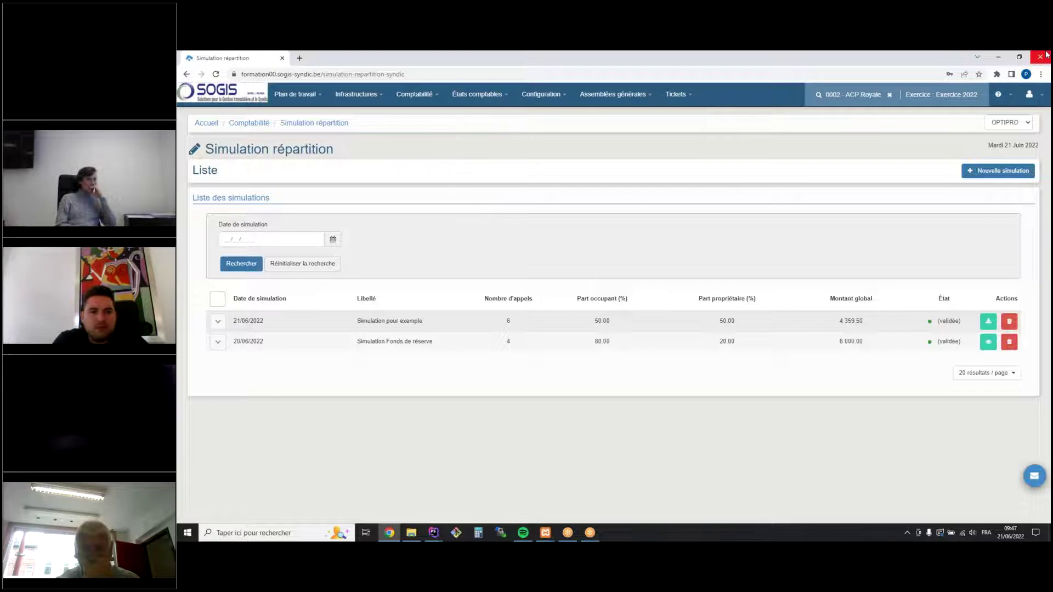
click(1011, 96)
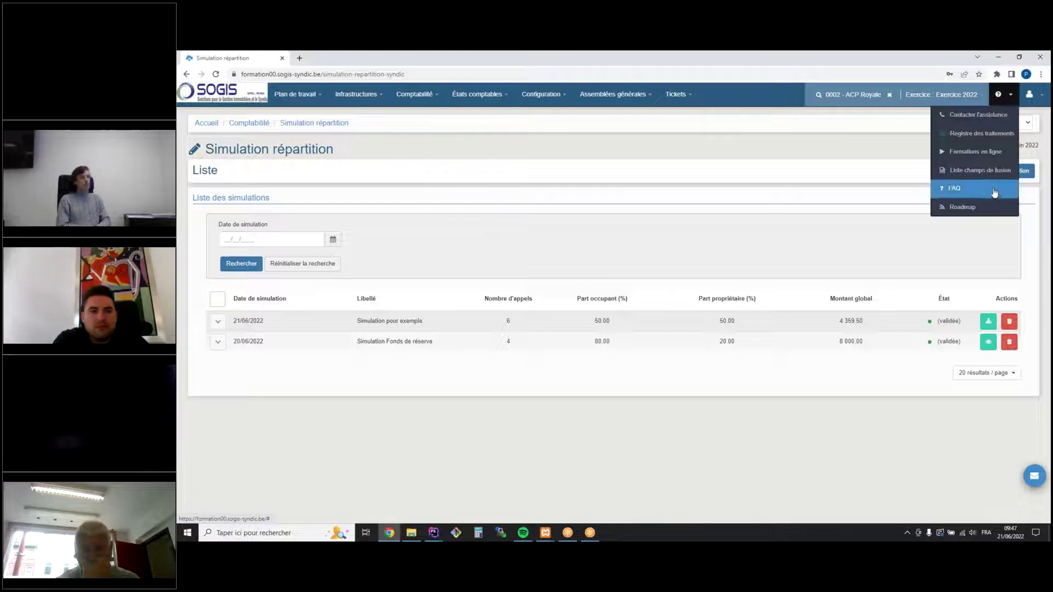
click(994, 207)
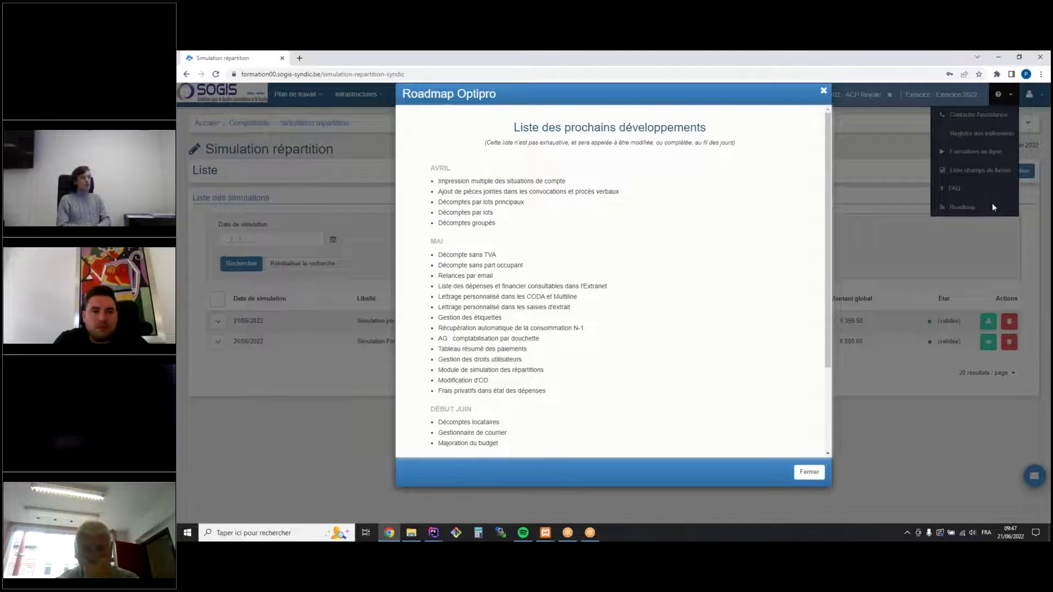
drag(506, 140, 561, 145)
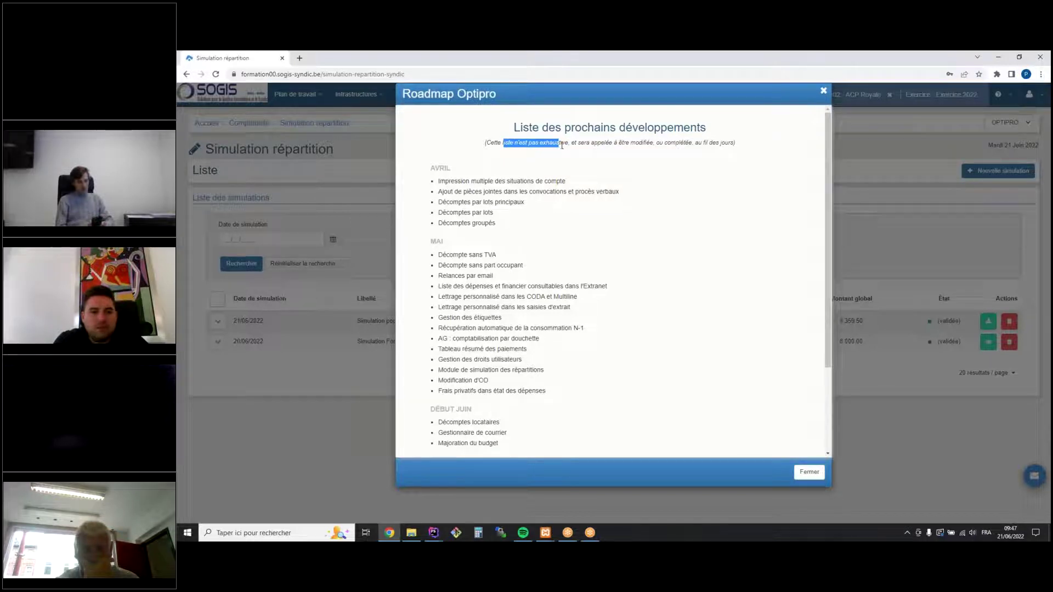
scroll(581, 172, down, 2)
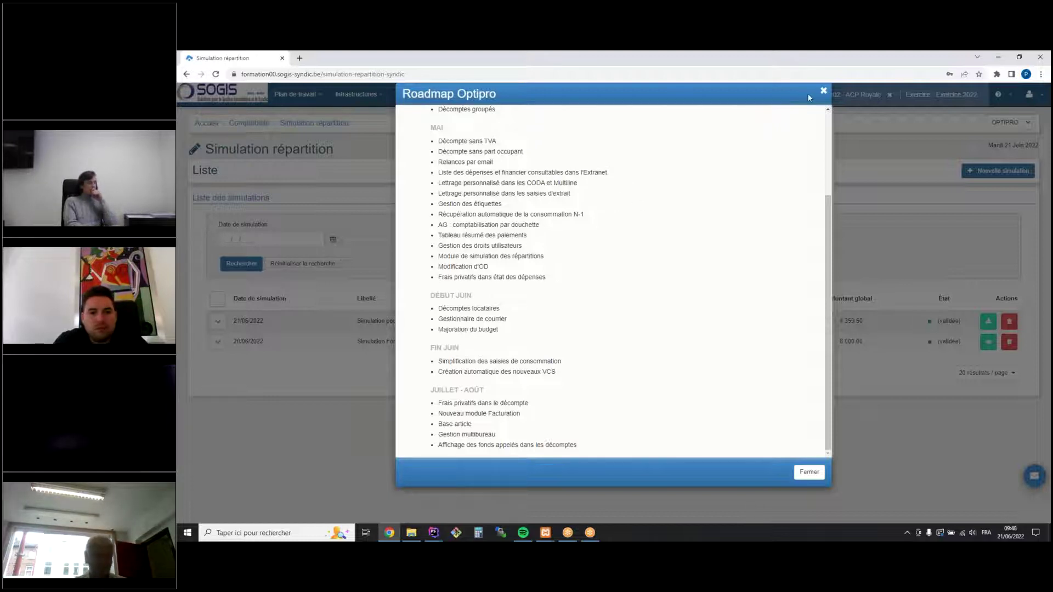
click(825, 93)
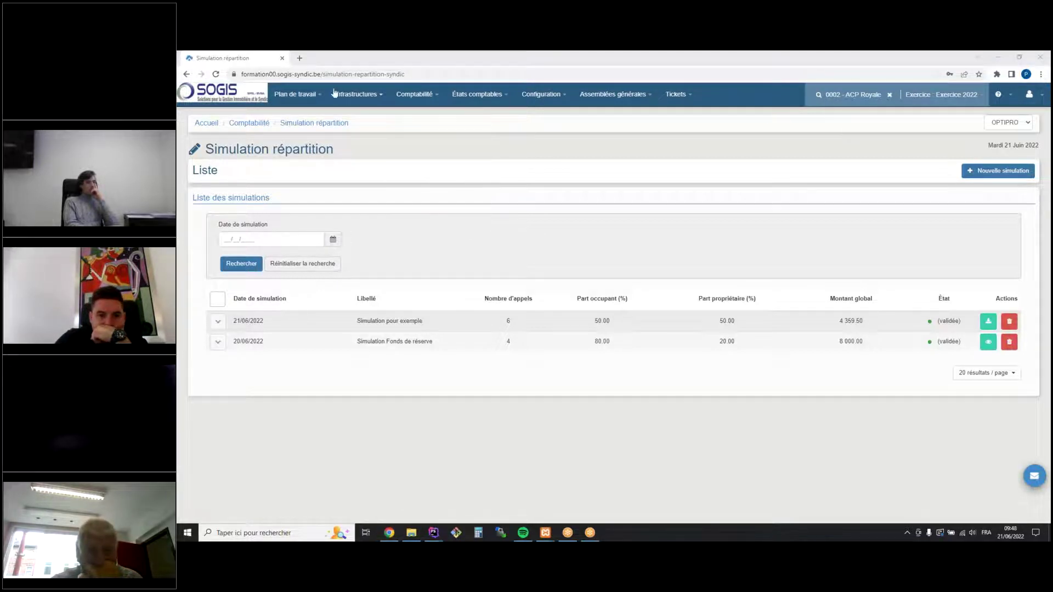
Go to Comptabilité > Appels to see ACP Royale's booked Exercice 2022 calls
click(354, 95)
mouse_move(370, 174)
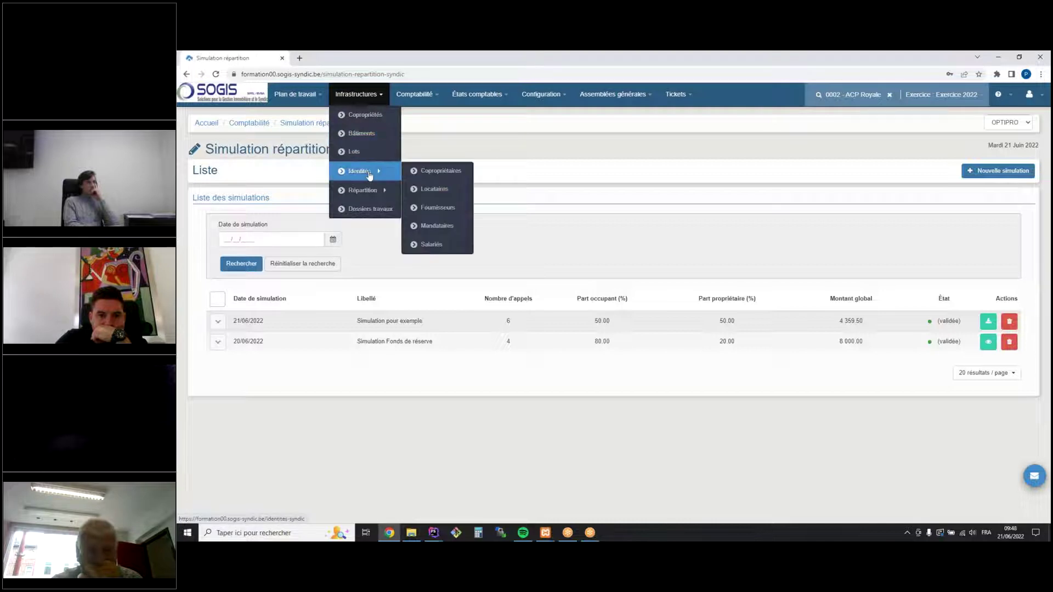
click(414, 96)
click(506, 152)
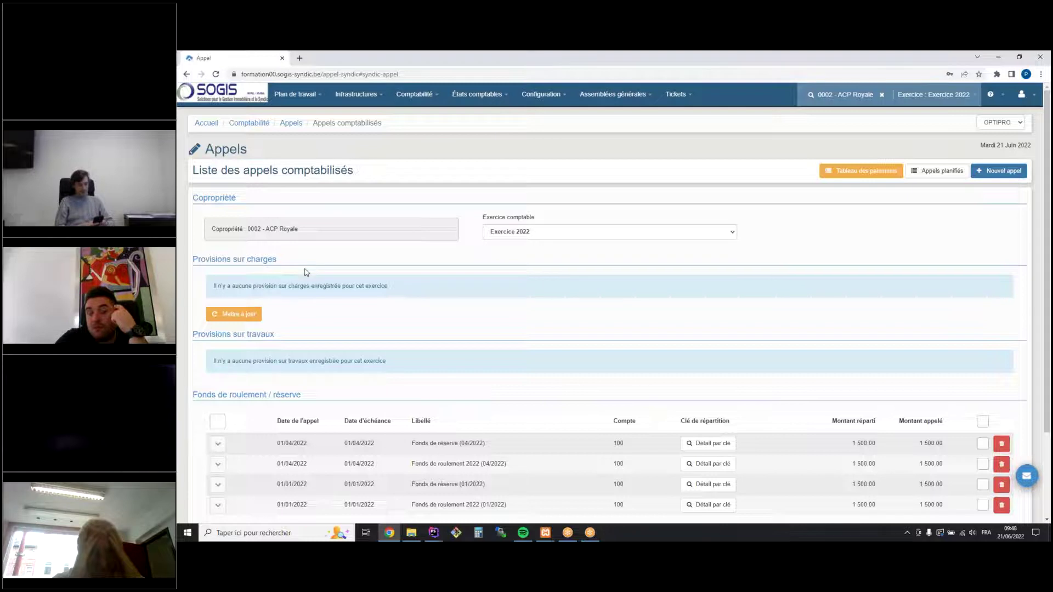
scroll(307, 271, down, 2)
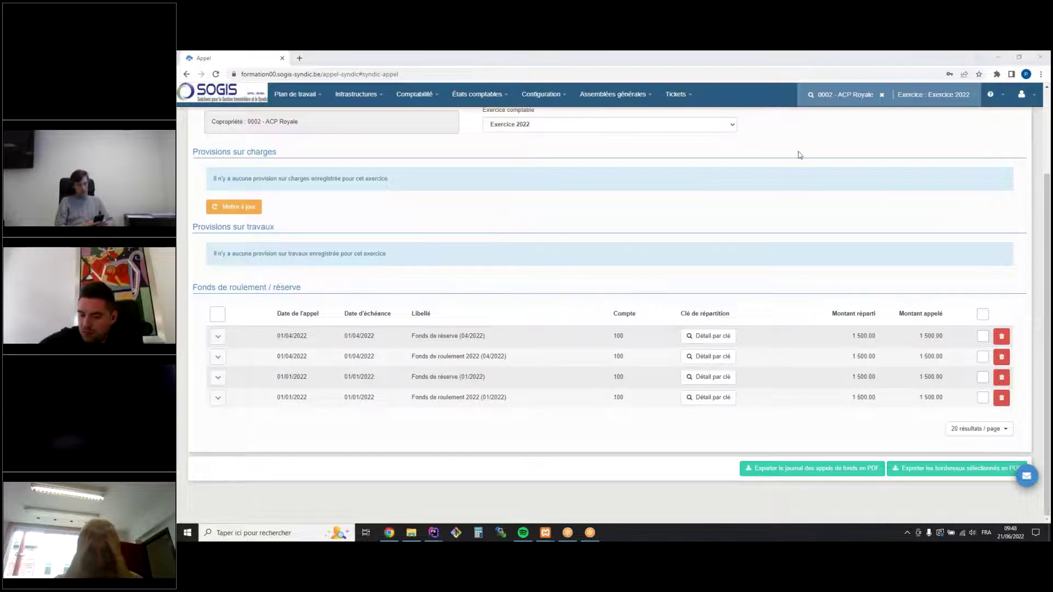
scroll(940, 278, up, 2)
Start a new call of type Provisions sur charges
click(1005, 173)
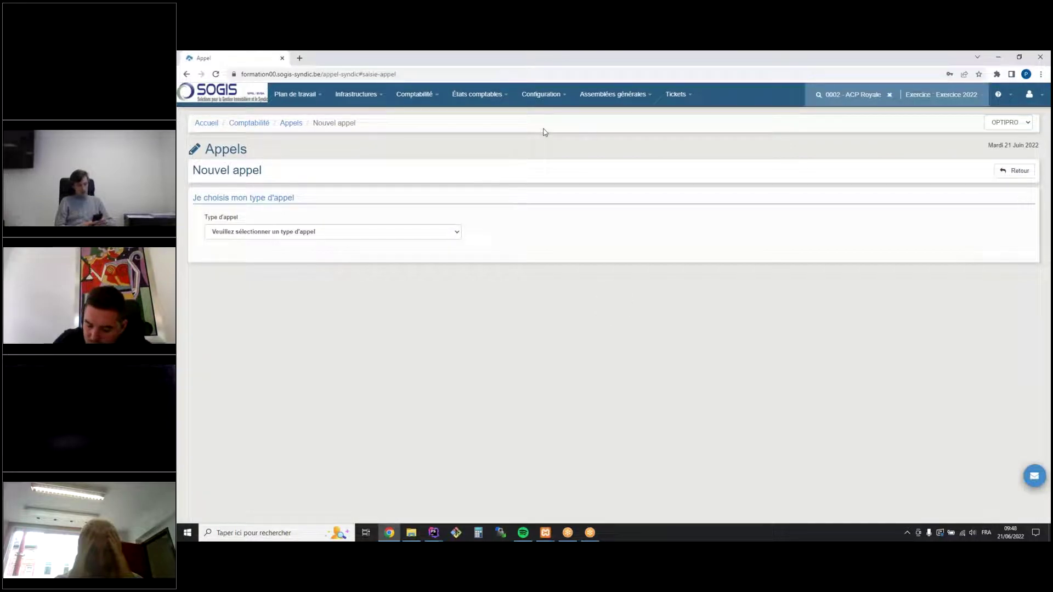
click(353, 237)
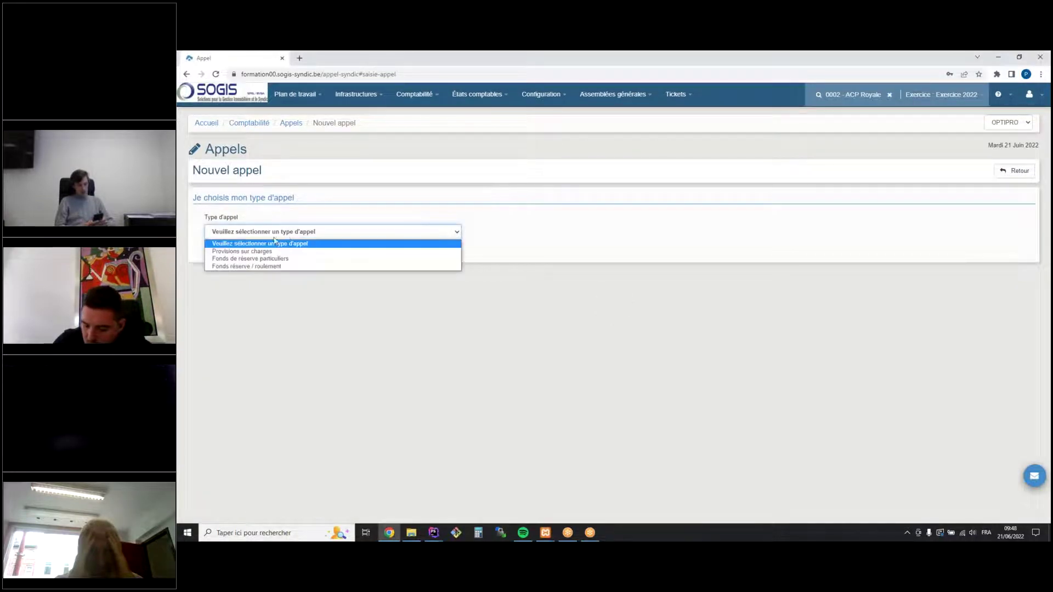
click(351, 249)
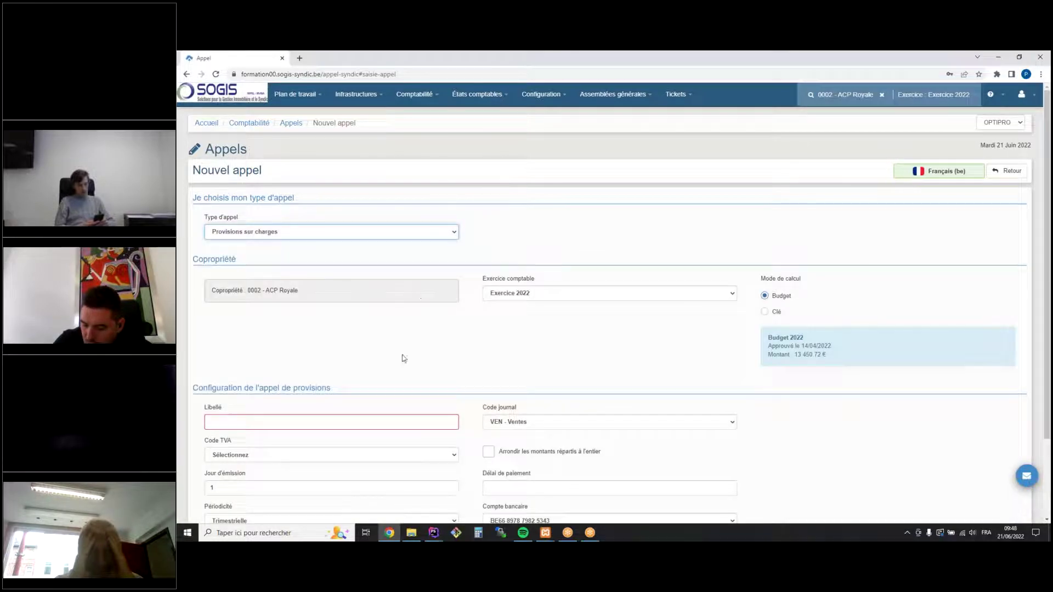
Label the call 'Provisions Trimestrielles' and schedule it
click(257, 423)
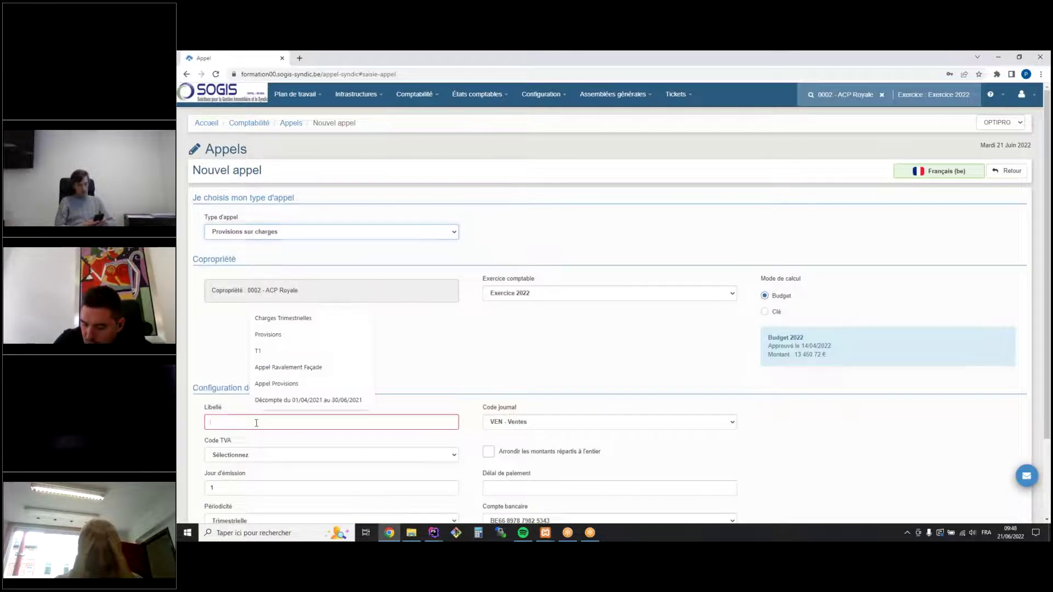
text(Provisions Trimesr)
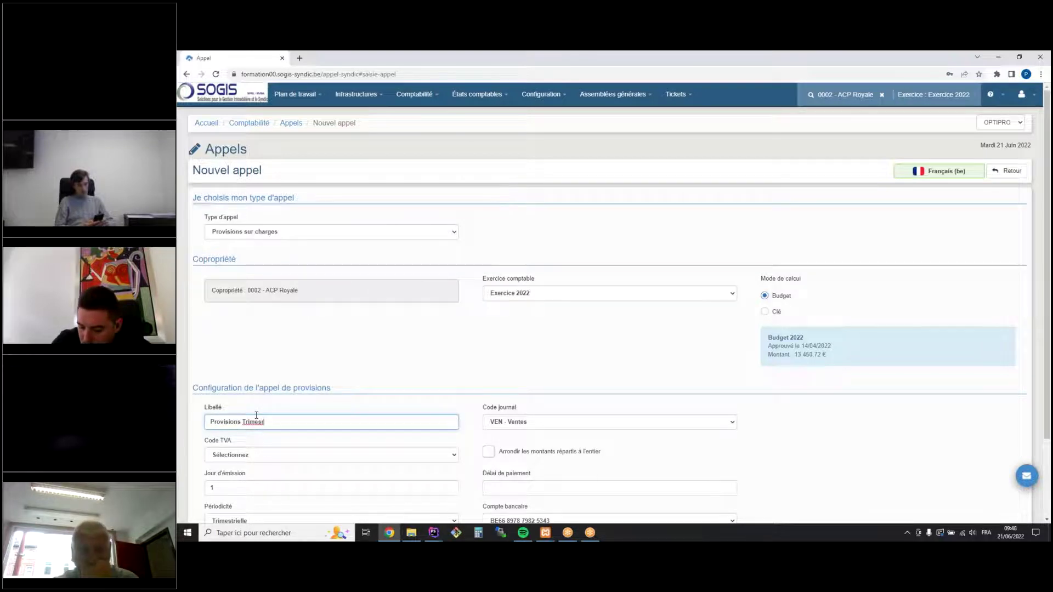
key(BackSpace)
text(trieles)
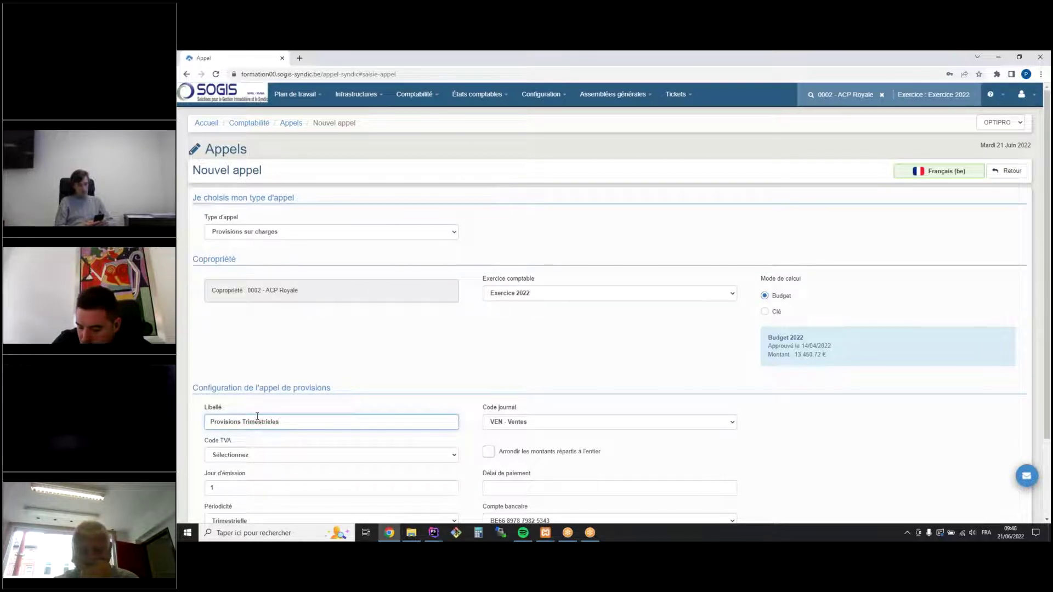
key(BackSpace)
key(BackSpace)
text(les)
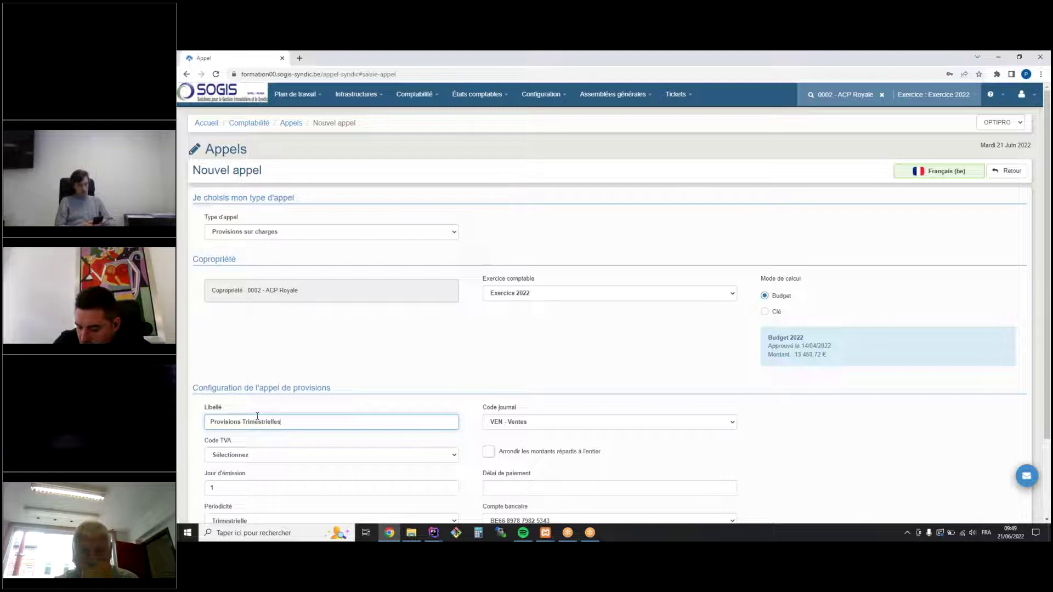
scroll(323, 431, down, 2)
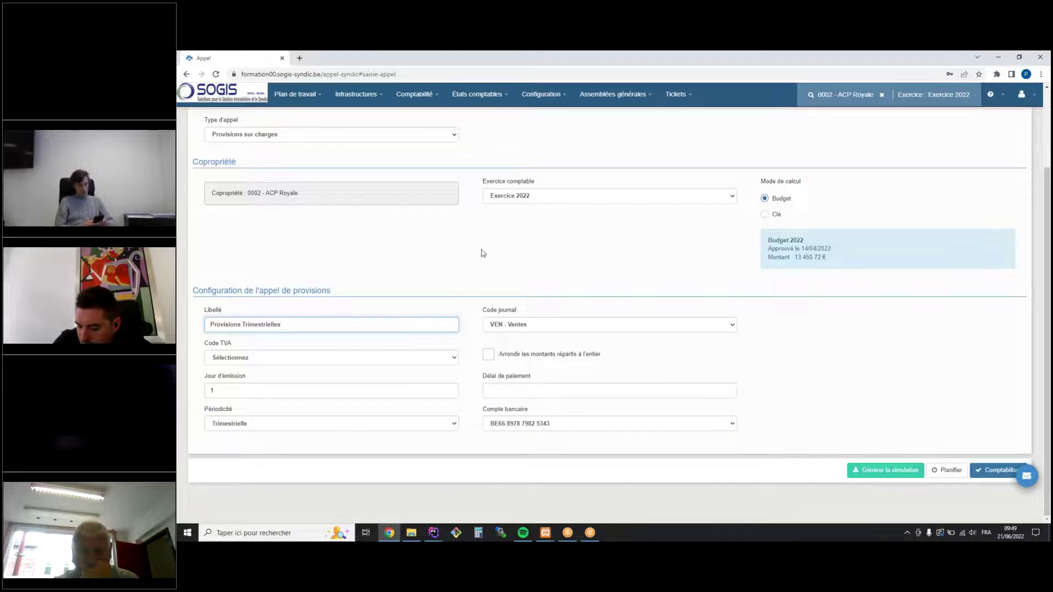
scroll(468, 246, up, 2)
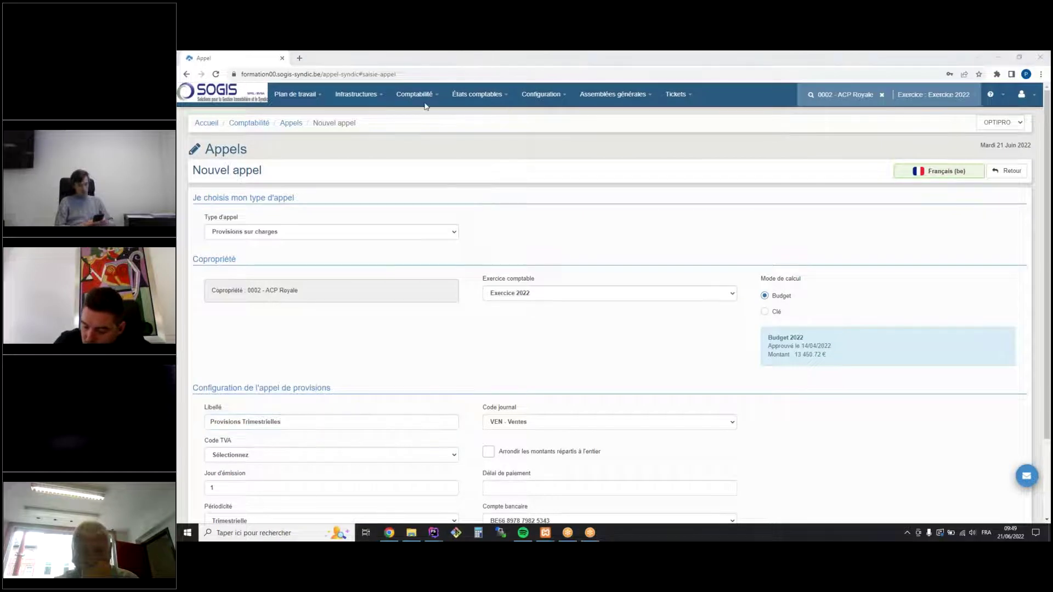
scroll(497, 255, down, 2)
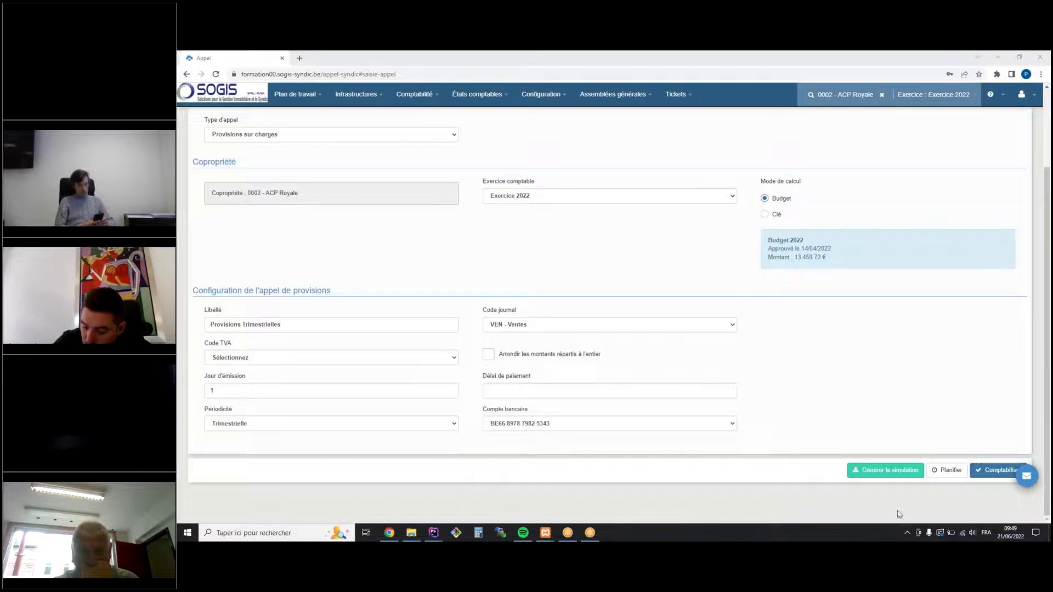
click(935, 473)
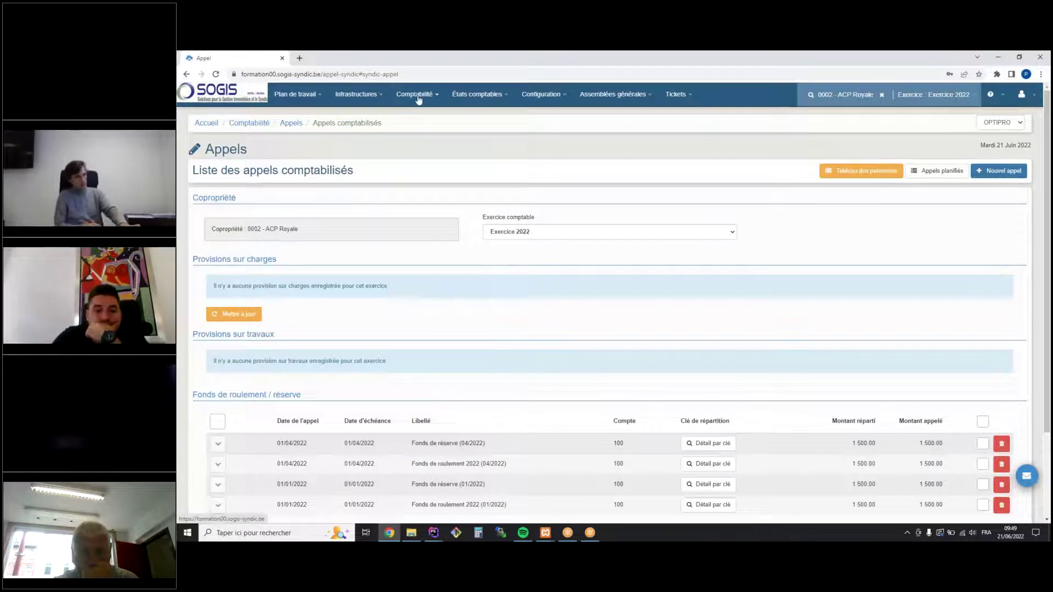
Filter the Planificateur to Appel (provisions sur charges) operations and search
click(414, 94)
click(436, 248)
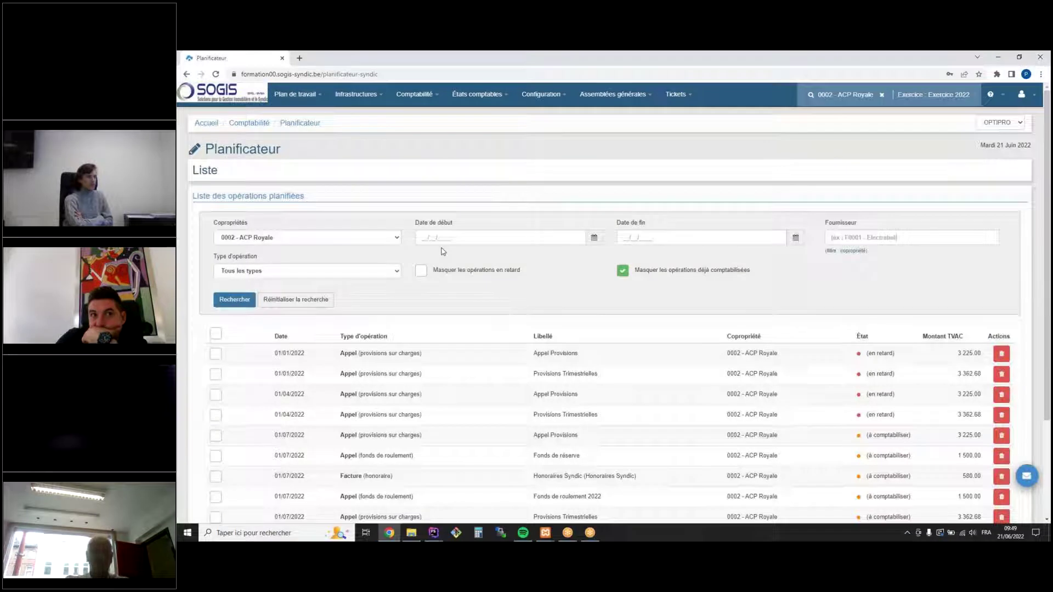
click(255, 271)
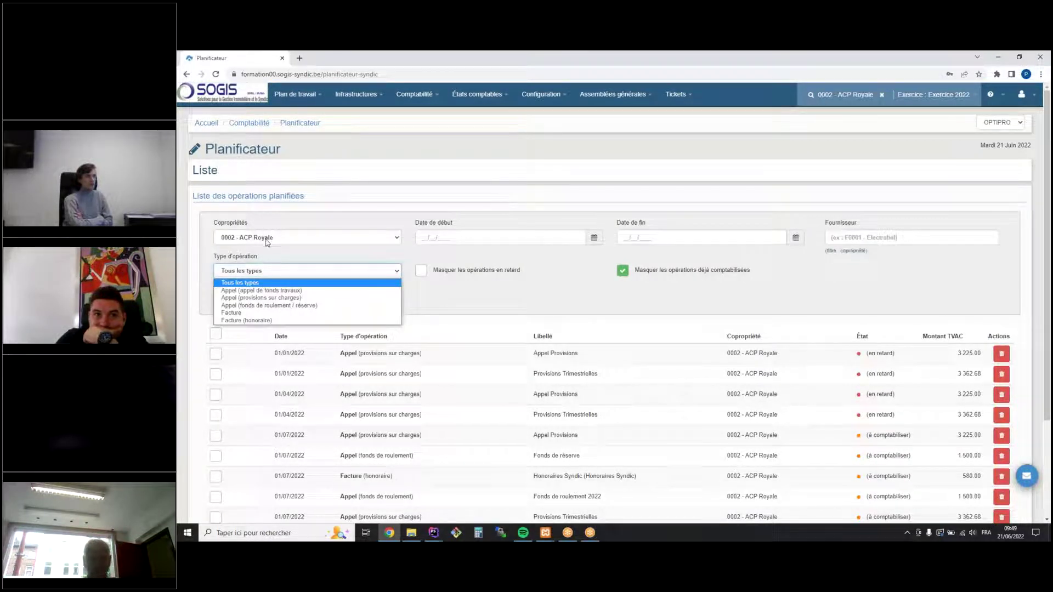
click(242, 298)
click(232, 301)
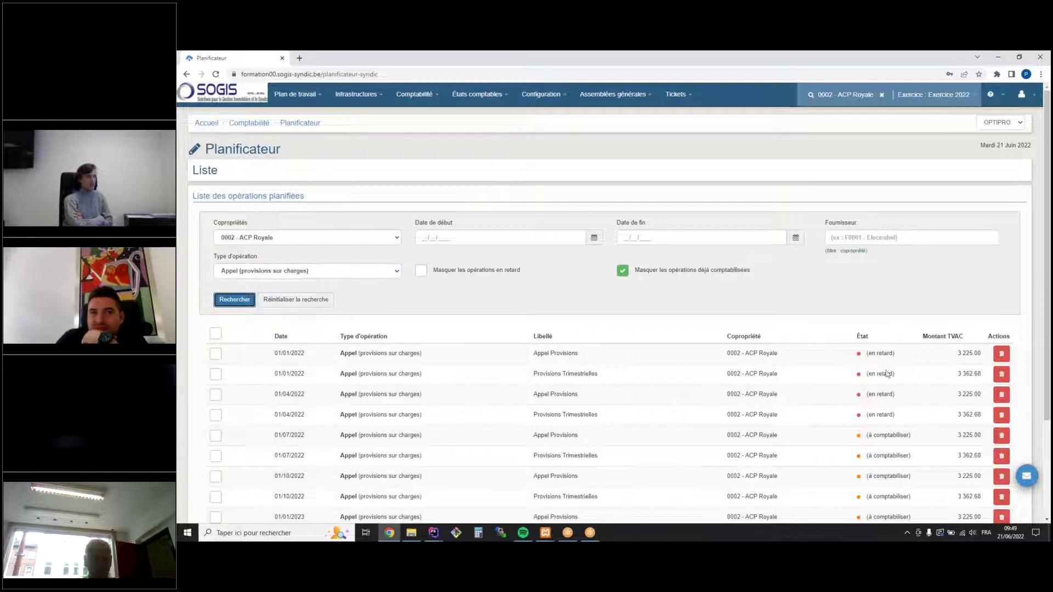
Book the 01/01/2022 and 01/04/2022 Provisions Trimestrielles calls as 2 operations
click(215, 375)
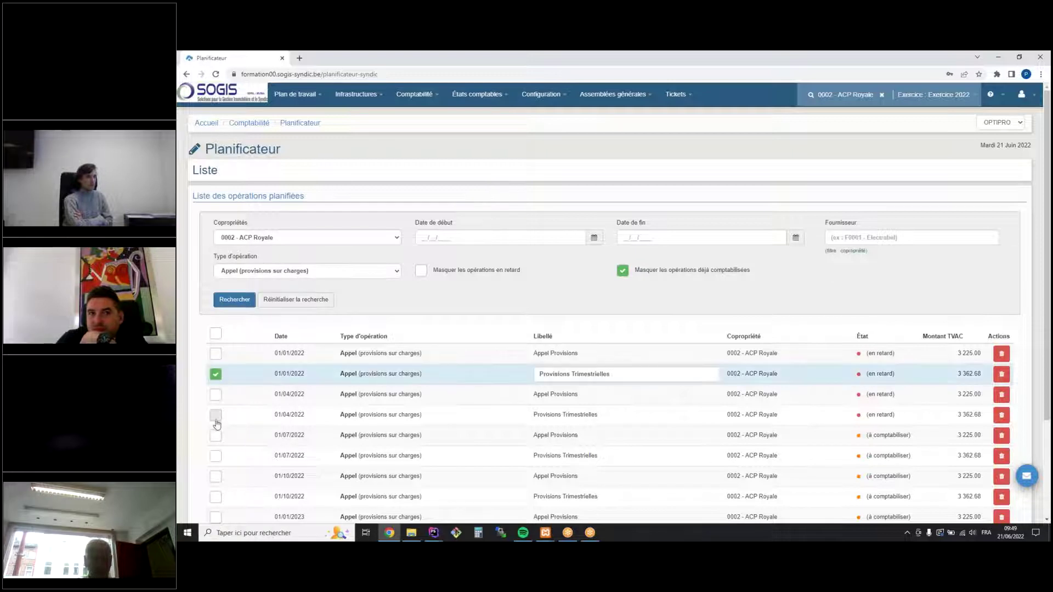
click(216, 415)
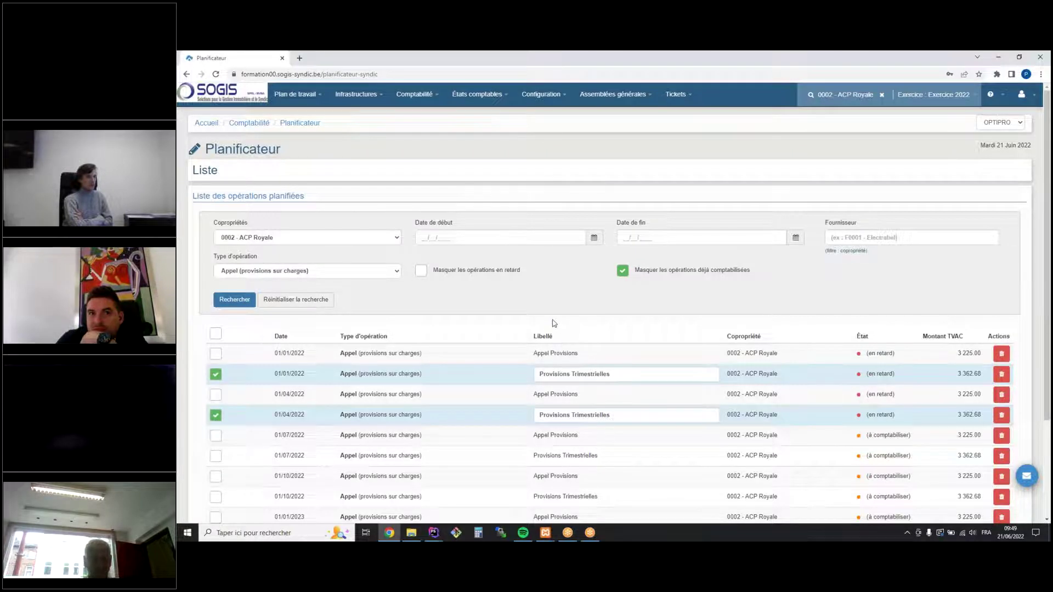
scroll(530, 316, down, 2)
click(271, 448)
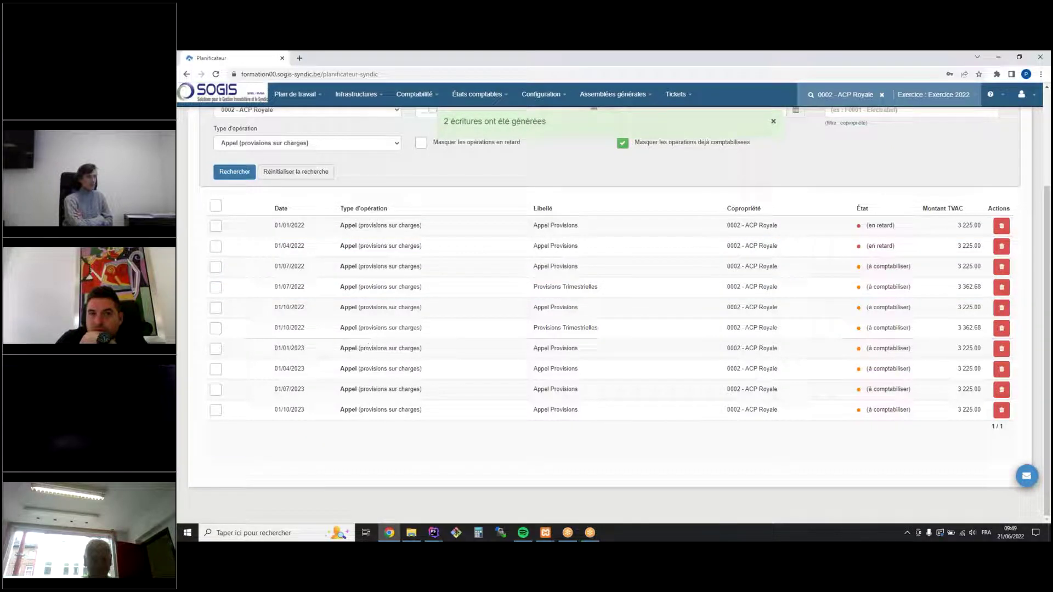
click(414, 94)
Review the booked calls, both Provisions Trimestrielles at 3,362.68, then open the Lots list
mouse_move(425, 153)
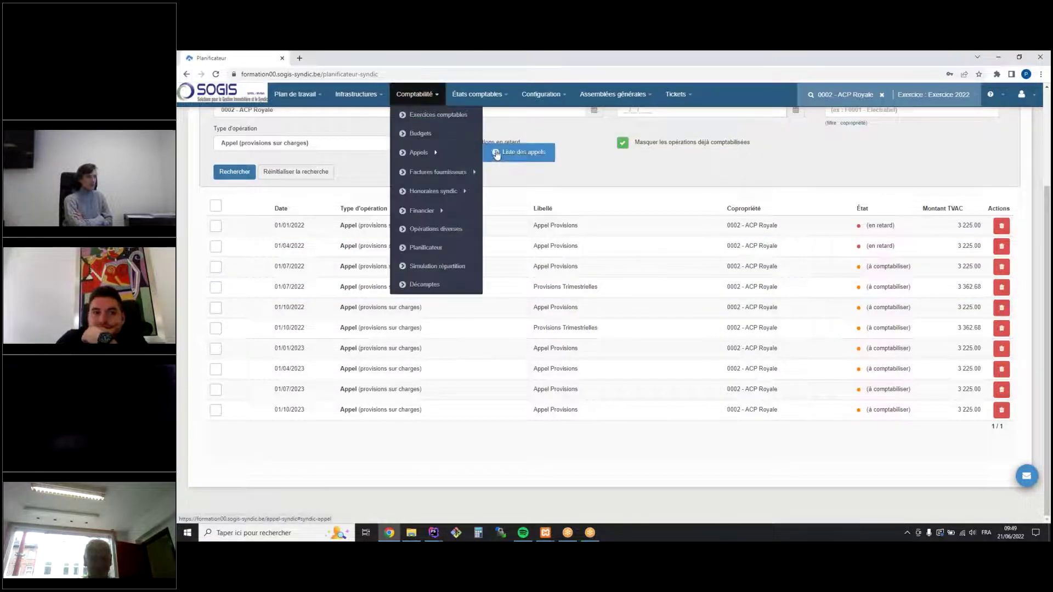
click(497, 153)
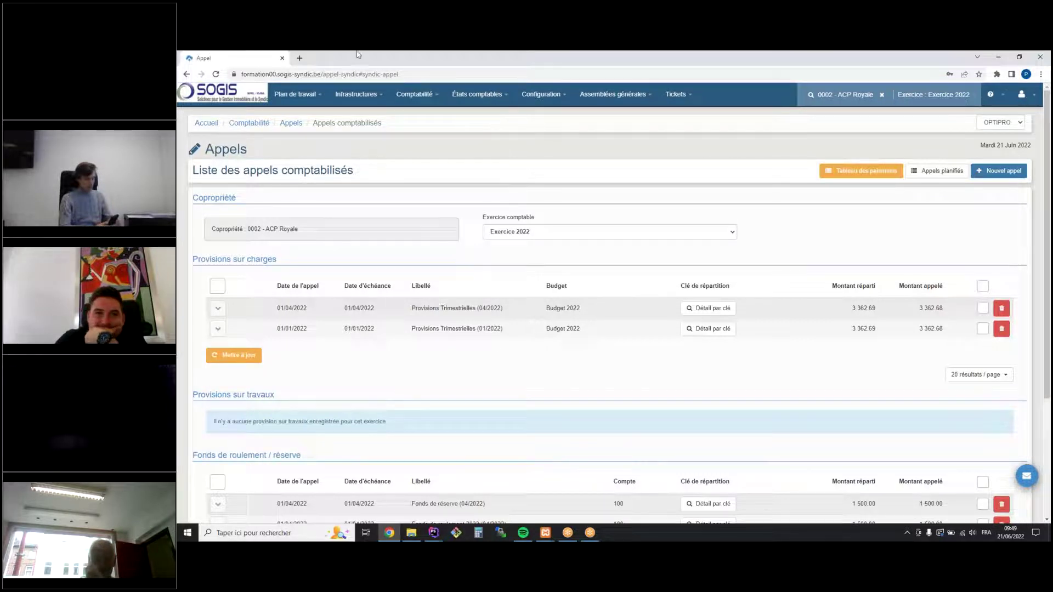
click(376, 95)
click(381, 154)
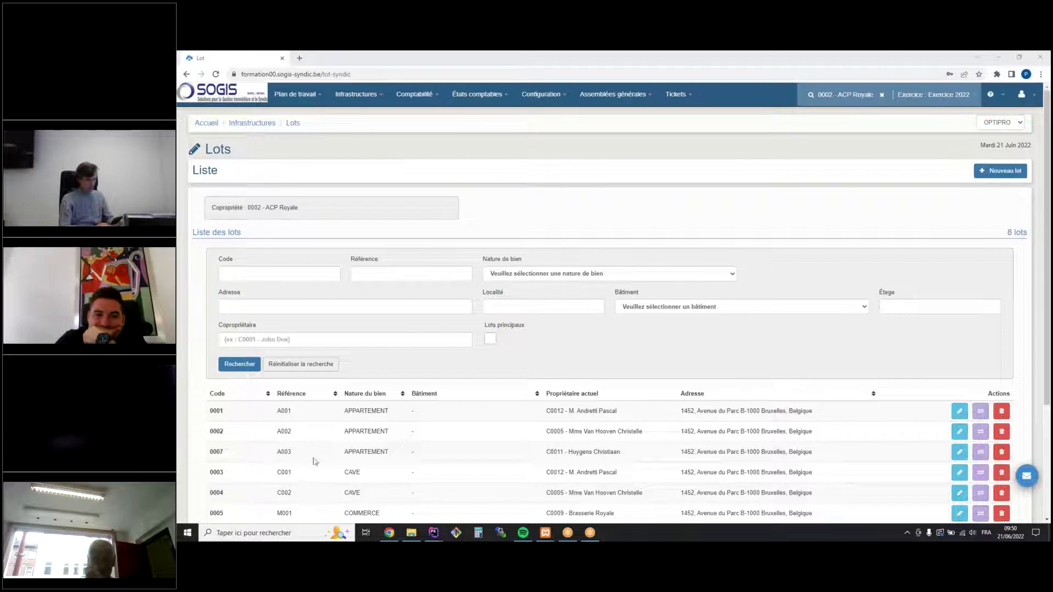
Review lot 0002 - A002's dependent lots and mutation history, then start a new owner mutation
click(960, 432)
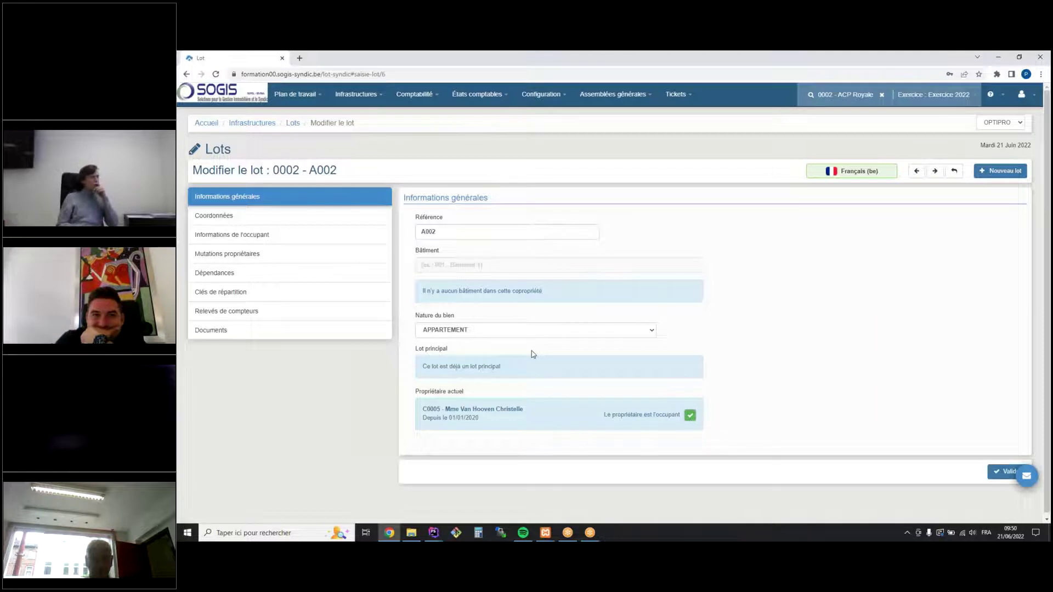
click(260, 279)
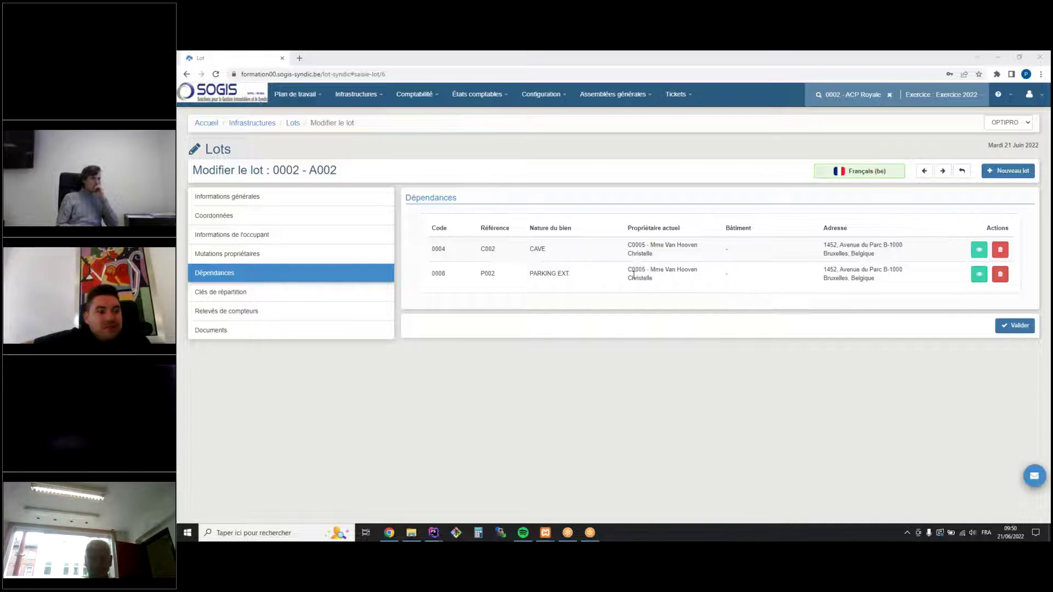
click(250, 199)
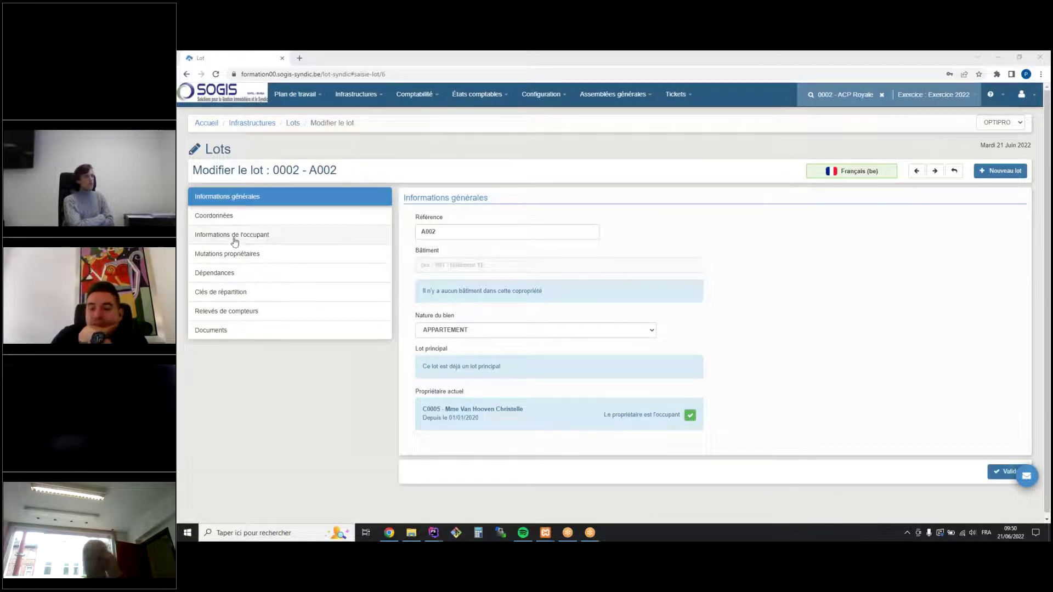
click(250, 254)
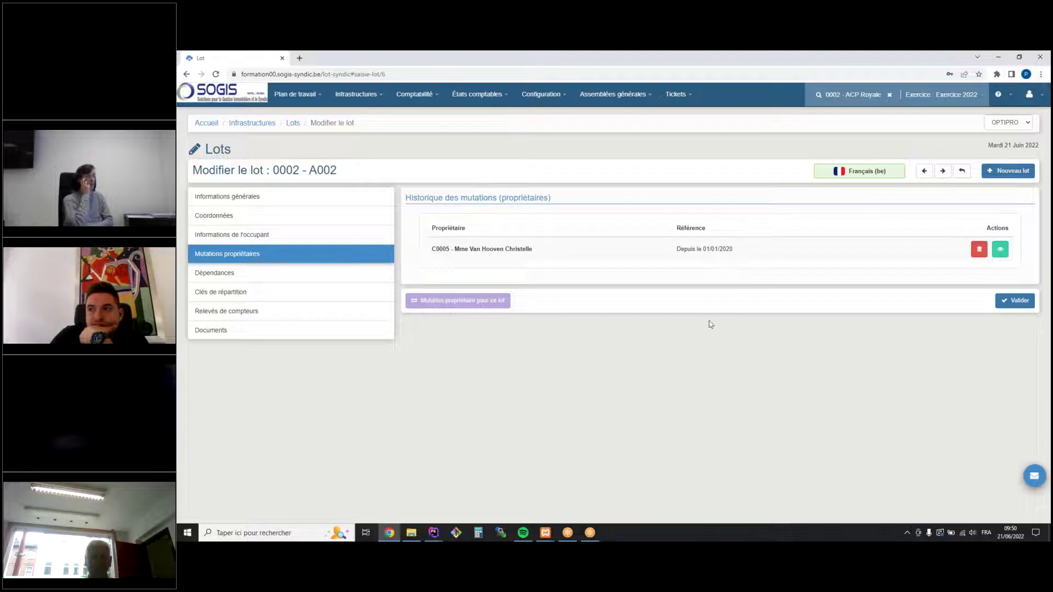
click(480, 301)
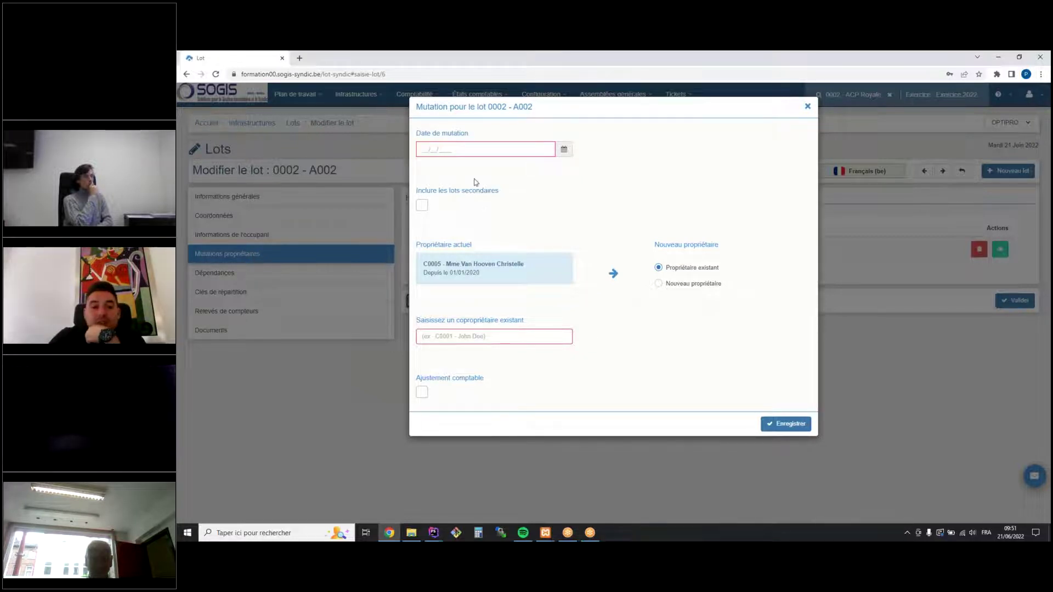
Include secondary lots C002 (CAVE) and P002 (PARKING EXT) and enter mutation date 15/03/2022
click(422, 209)
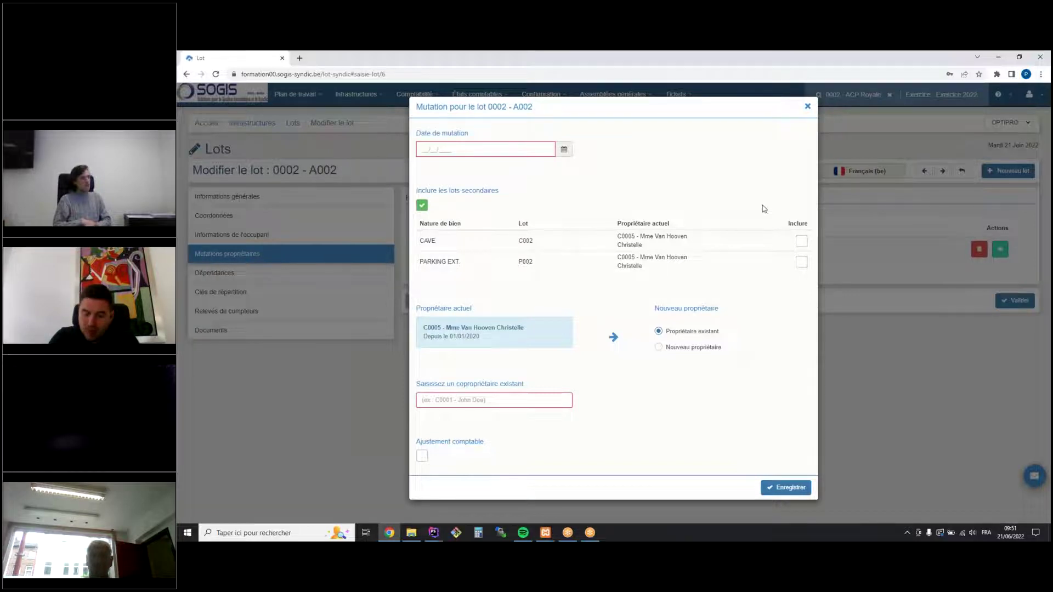
click(802, 241)
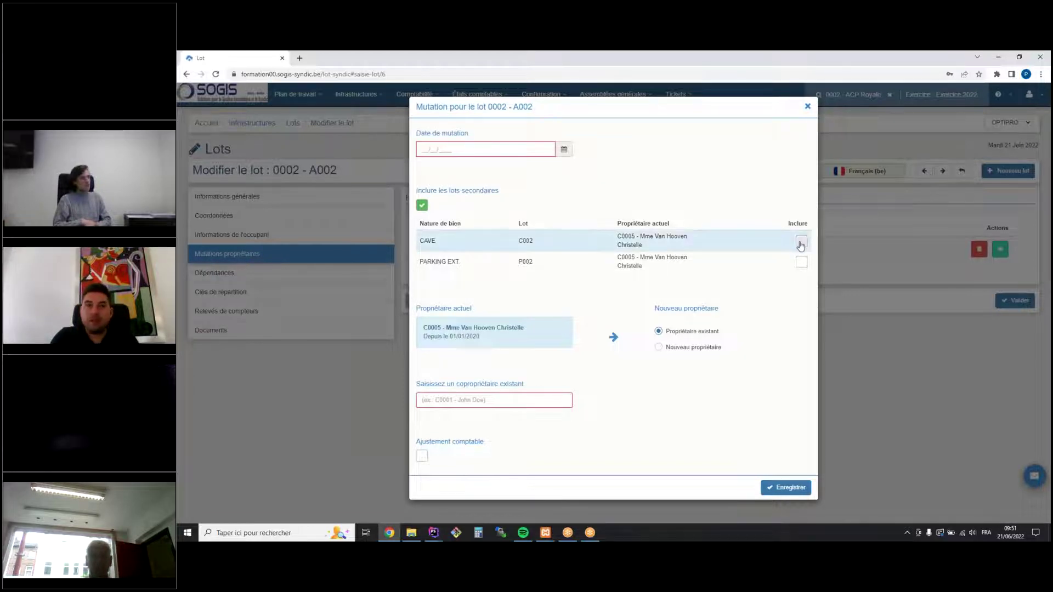
click(802, 262)
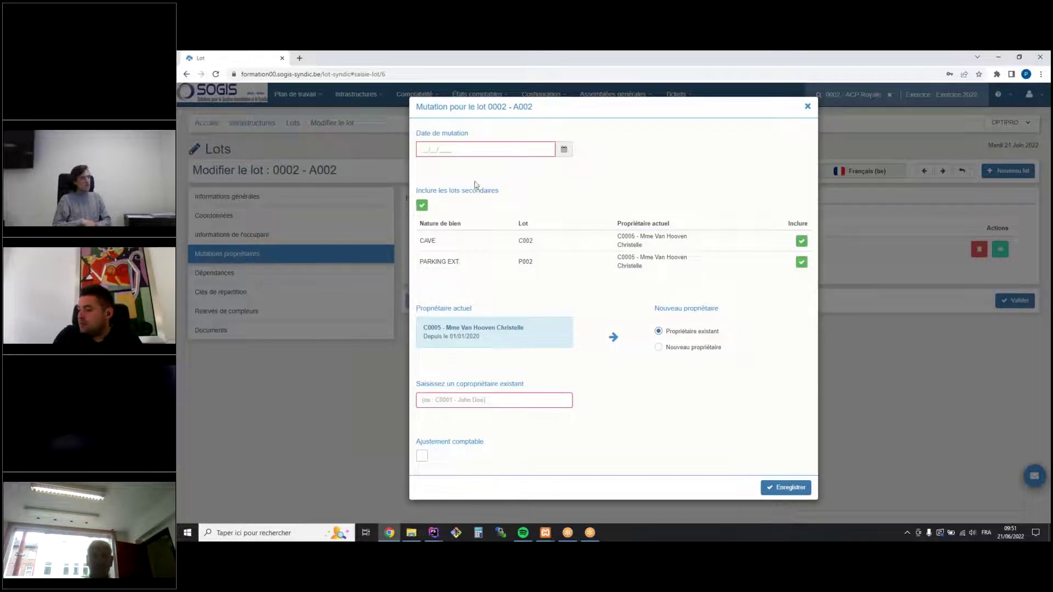
click(428, 149)
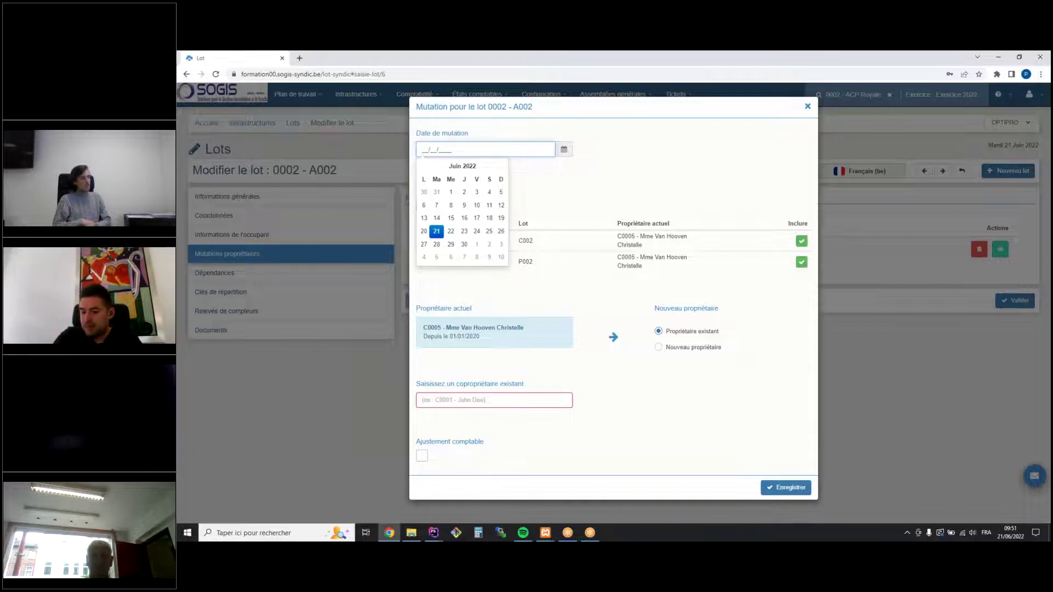
text(15/03/2022)
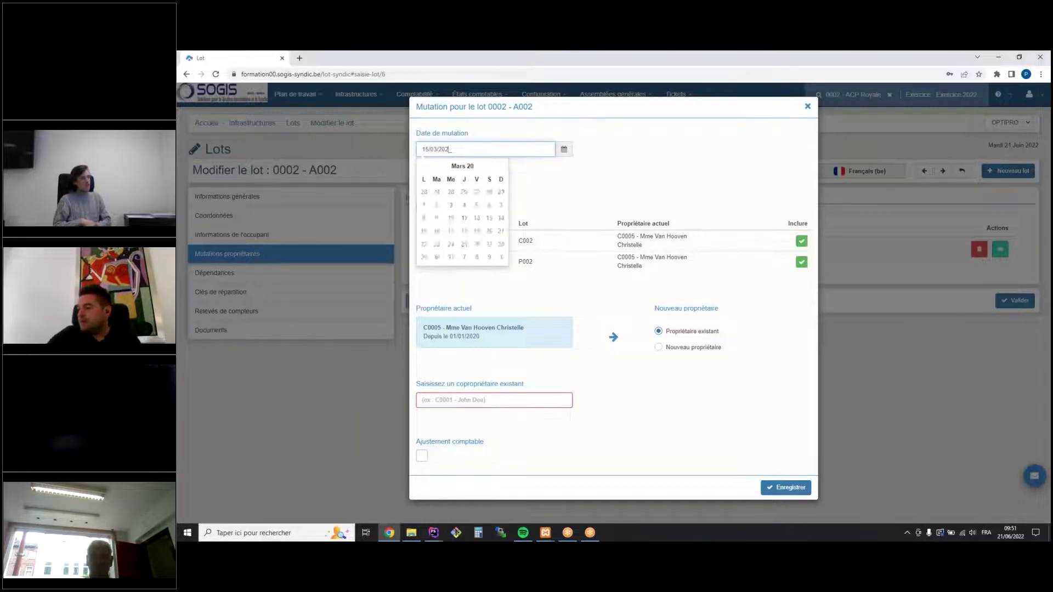
Close the calendar, keeping 15/03/2022 as the mutation date
click(693, 149)
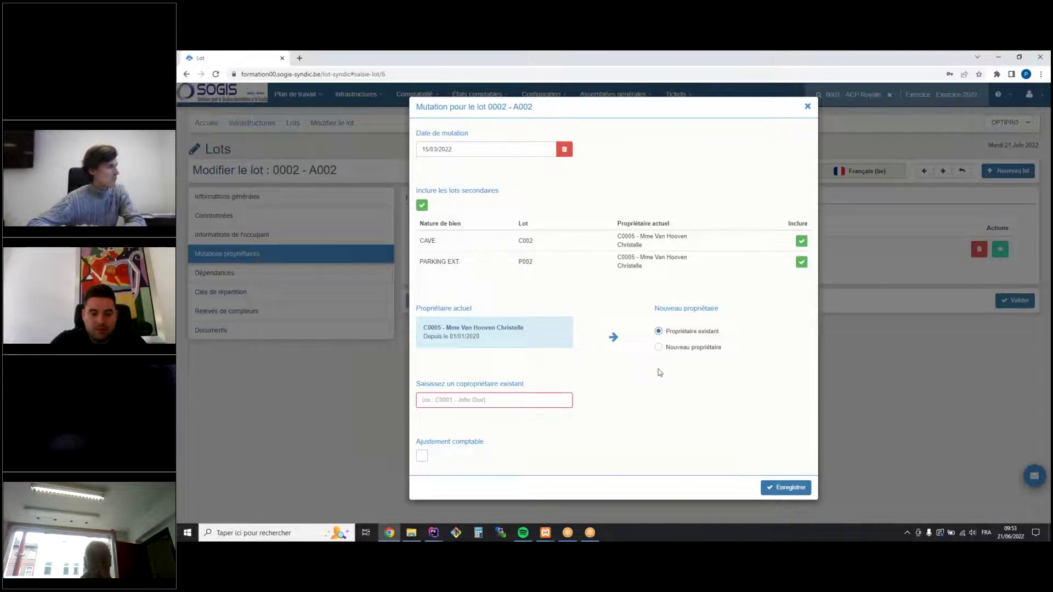
Set the buyer as a new owner, entering surname and first name with civility Mme
click(658, 347)
click(483, 412)
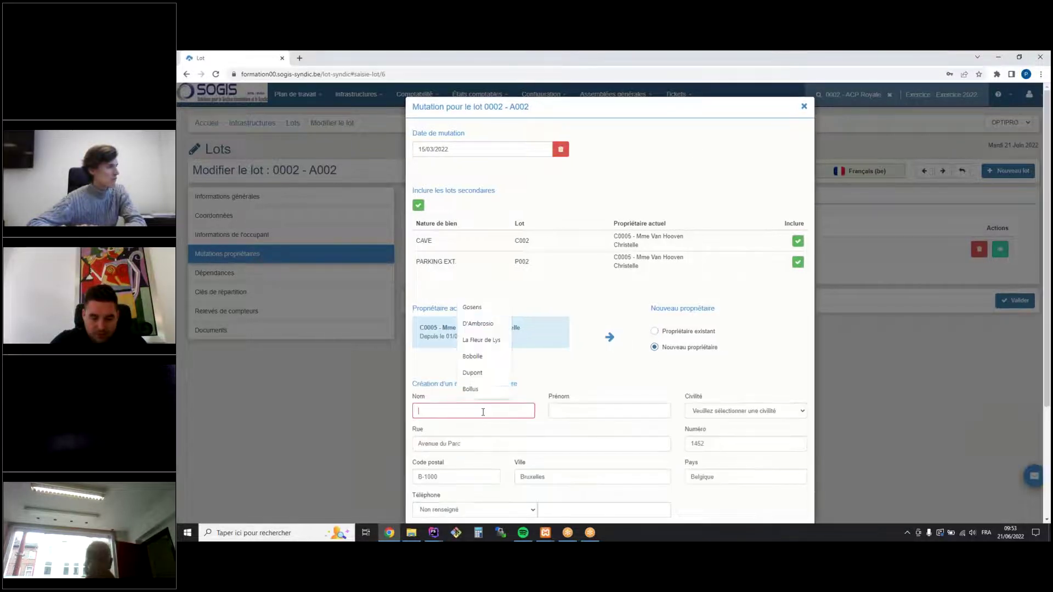
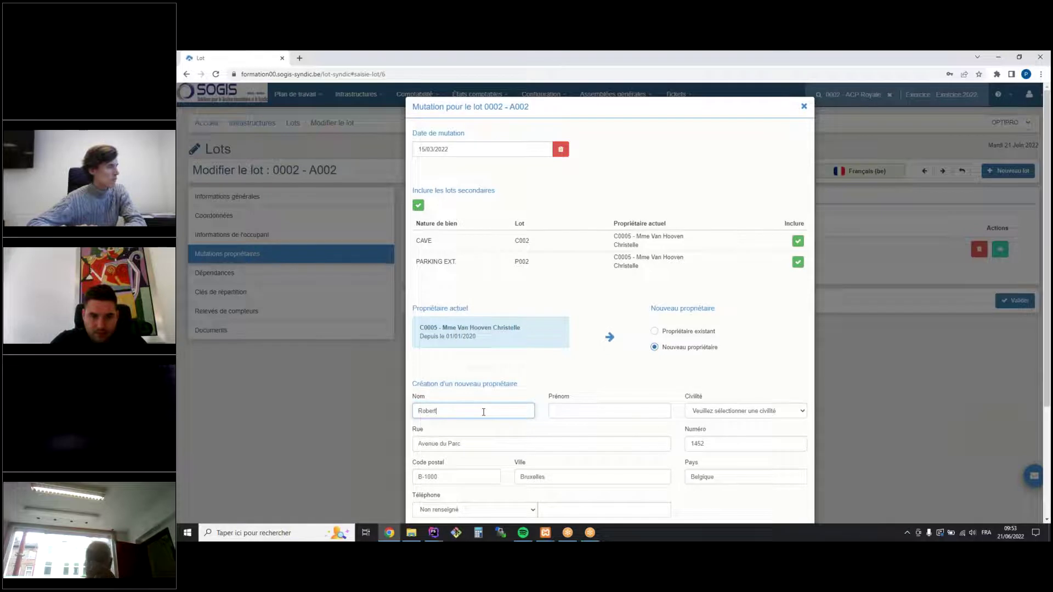
click(563, 412)
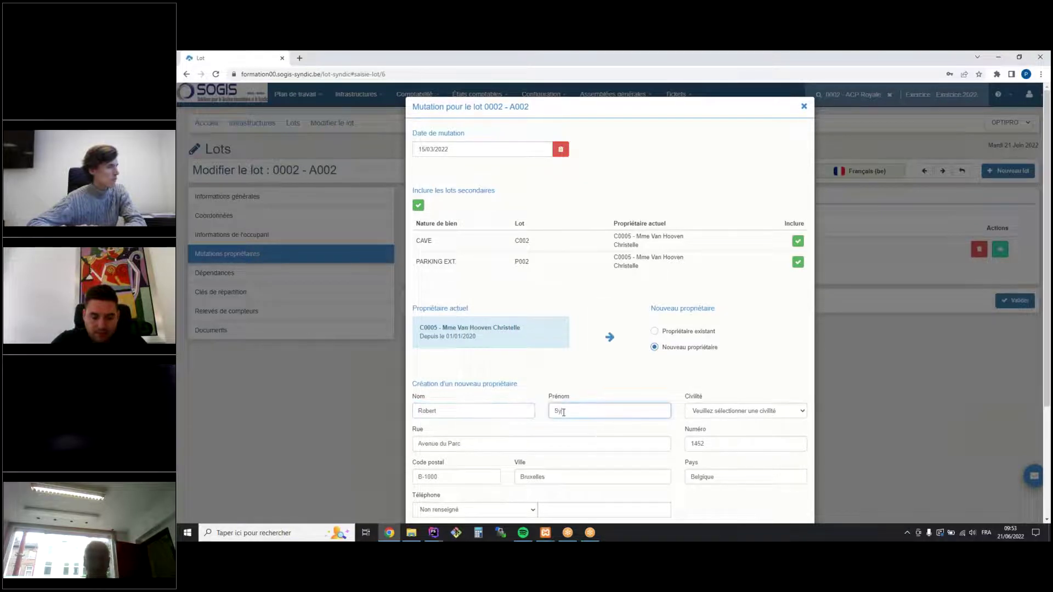
click(705, 412)
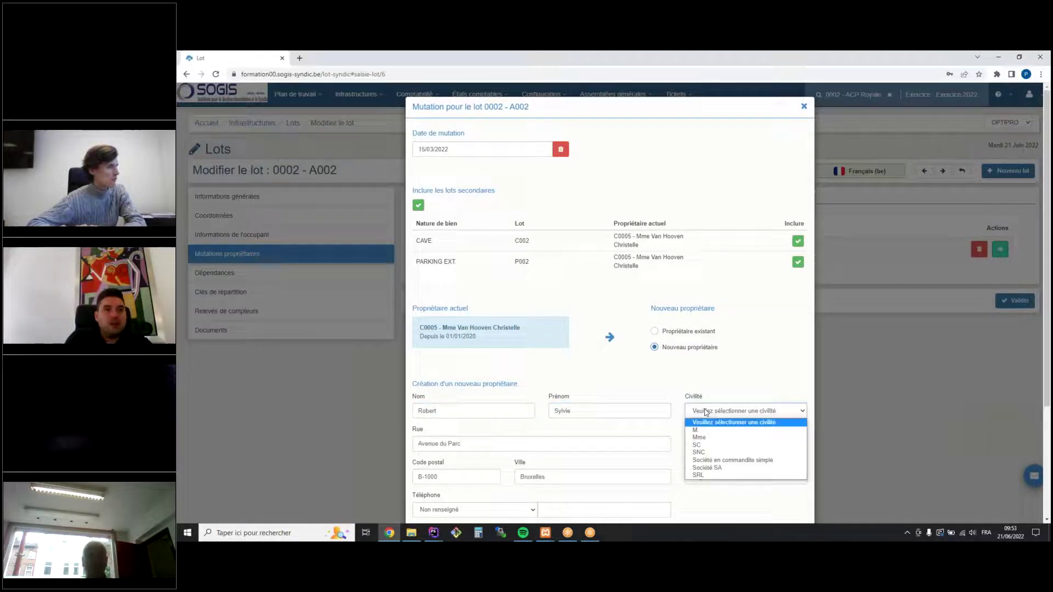
click(705, 442)
Tick Ajustement comptable to request an accounting adjustment for the mutation
click(767, 325)
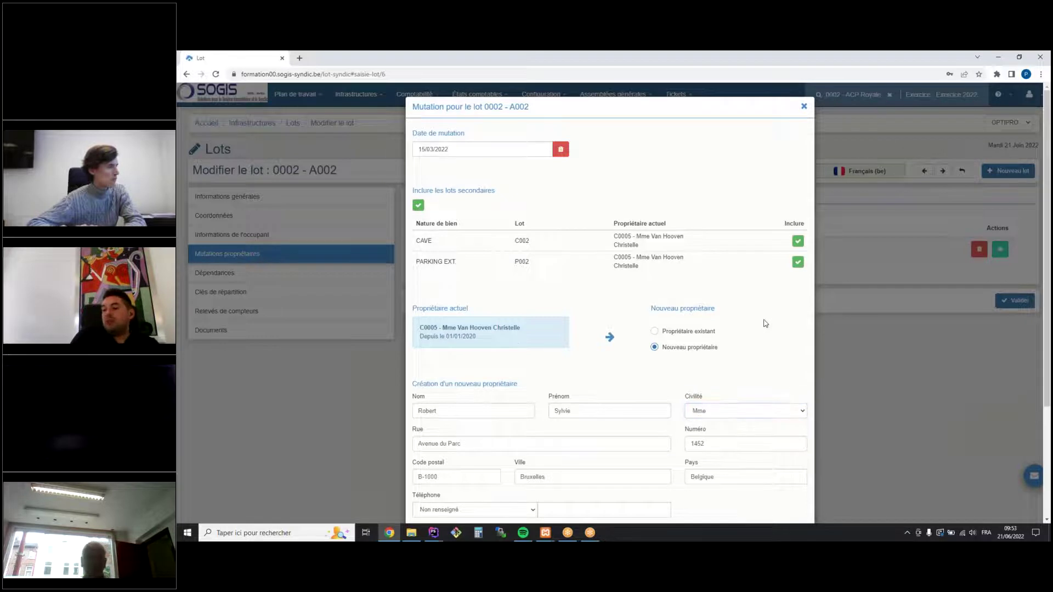
scroll(767, 324, down, 3)
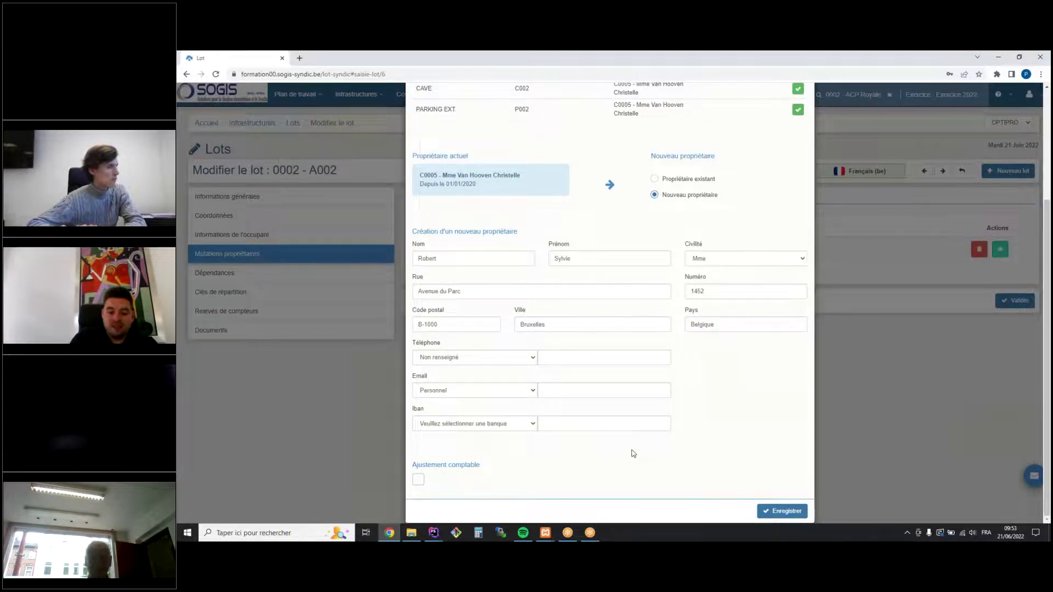
click(418, 479)
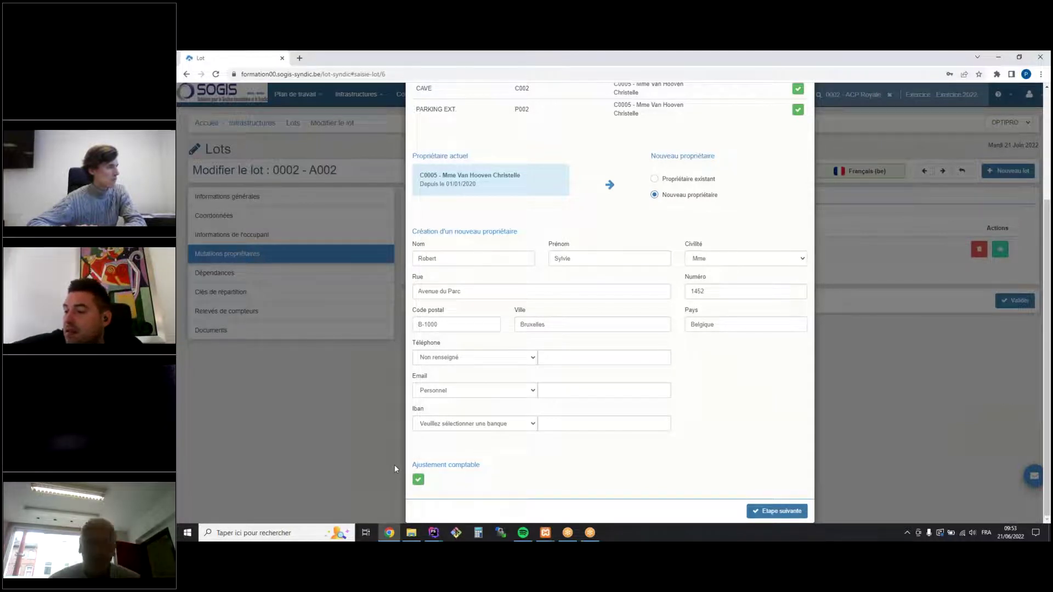
Check the 60.00 CAVE and 15.00 PARKING EXT working-capital refunds in the call adjustments
click(760, 511)
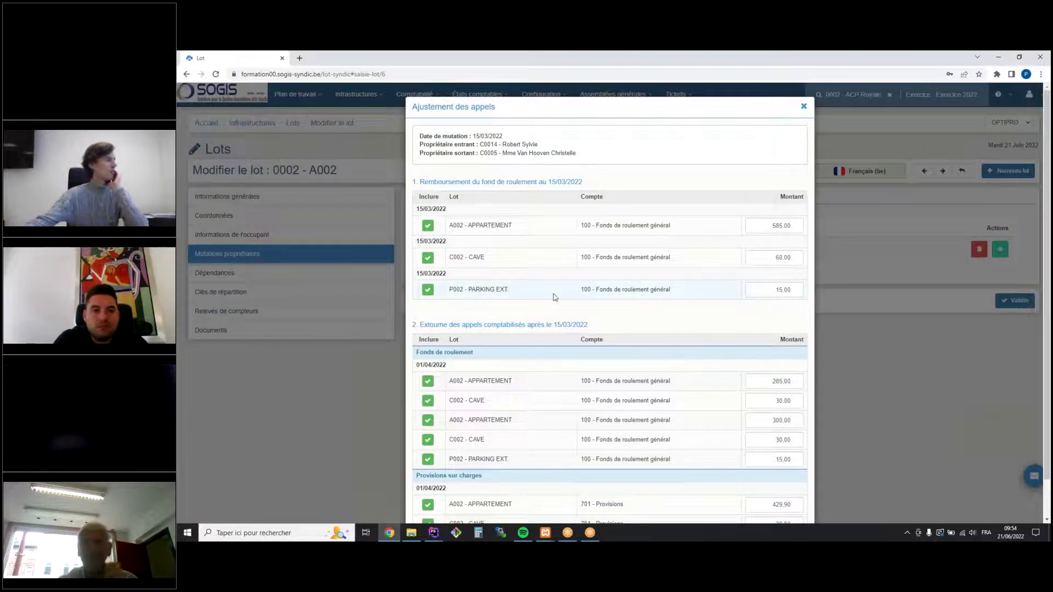
click(772, 258)
click(765, 295)
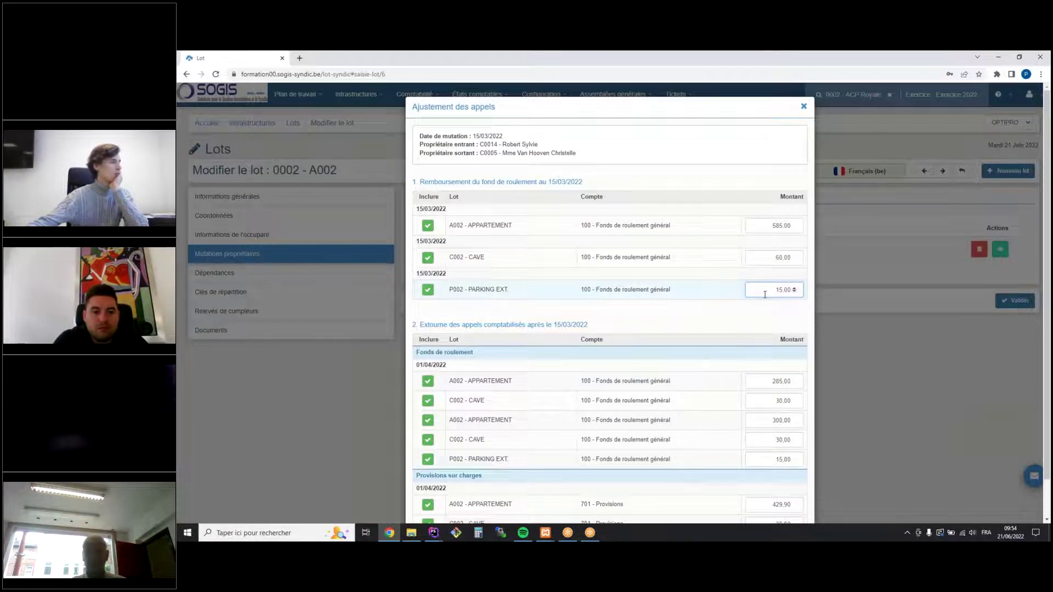
click(427, 292)
click(428, 292)
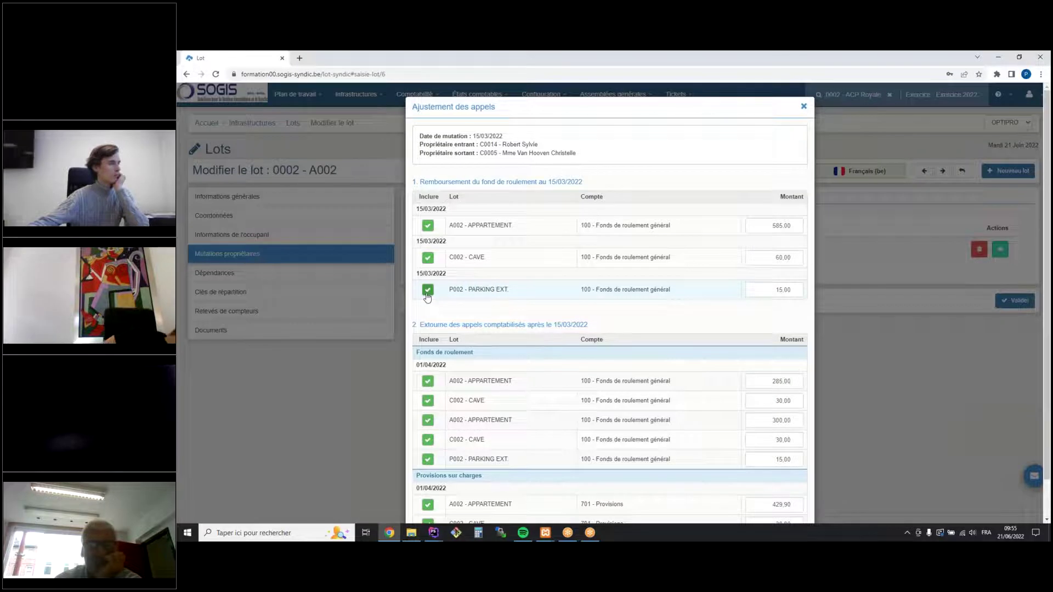
Review the reversal of calls booked after 15/03/2022 and validate the call adjustments
drag(412, 181, 583, 183)
click(600, 182)
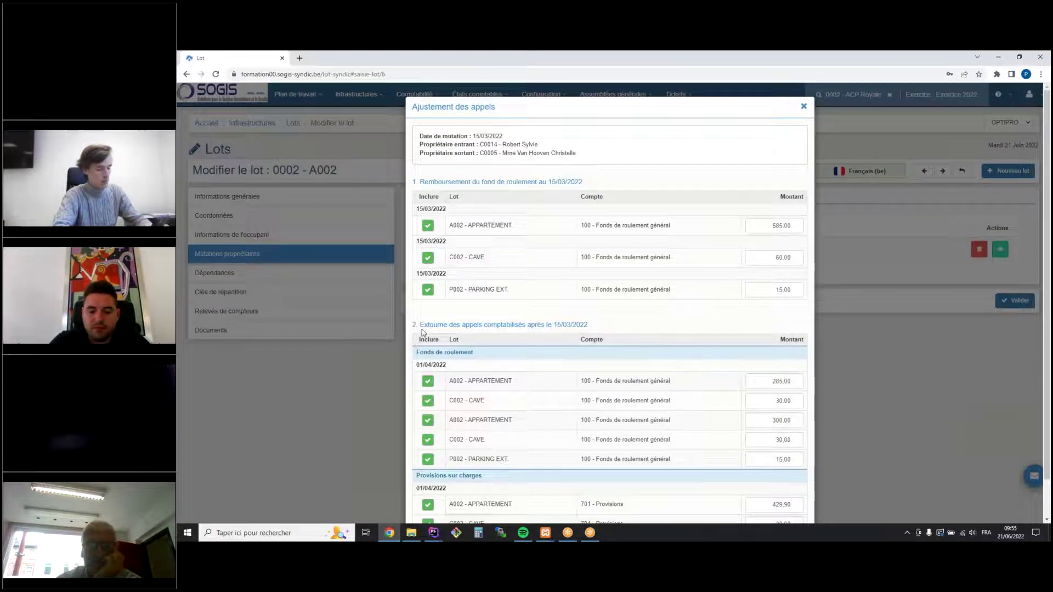
drag(413, 325, 592, 326)
click(652, 326)
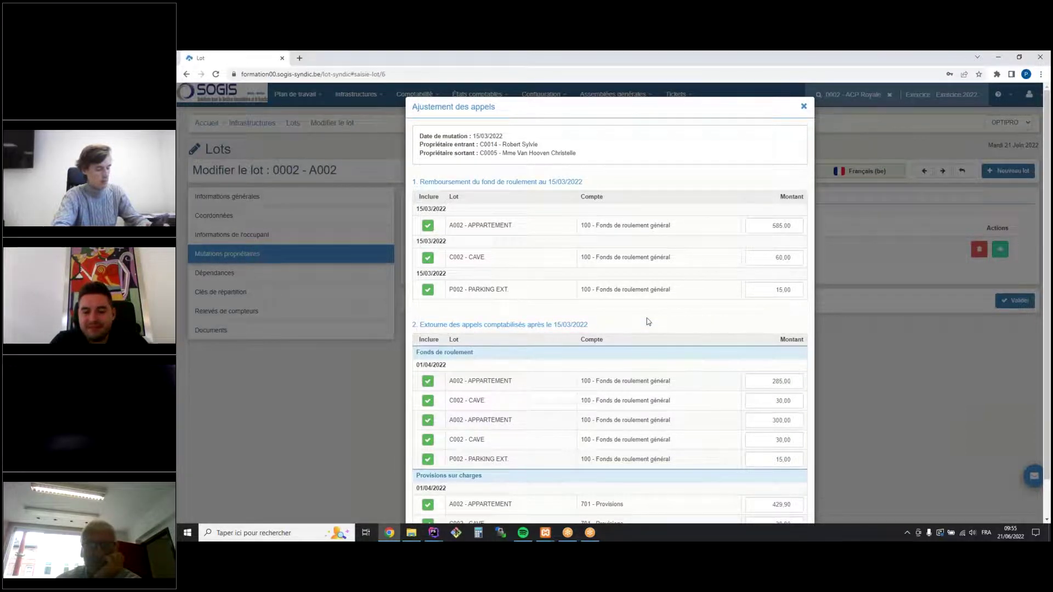
scroll(649, 322, down, 1)
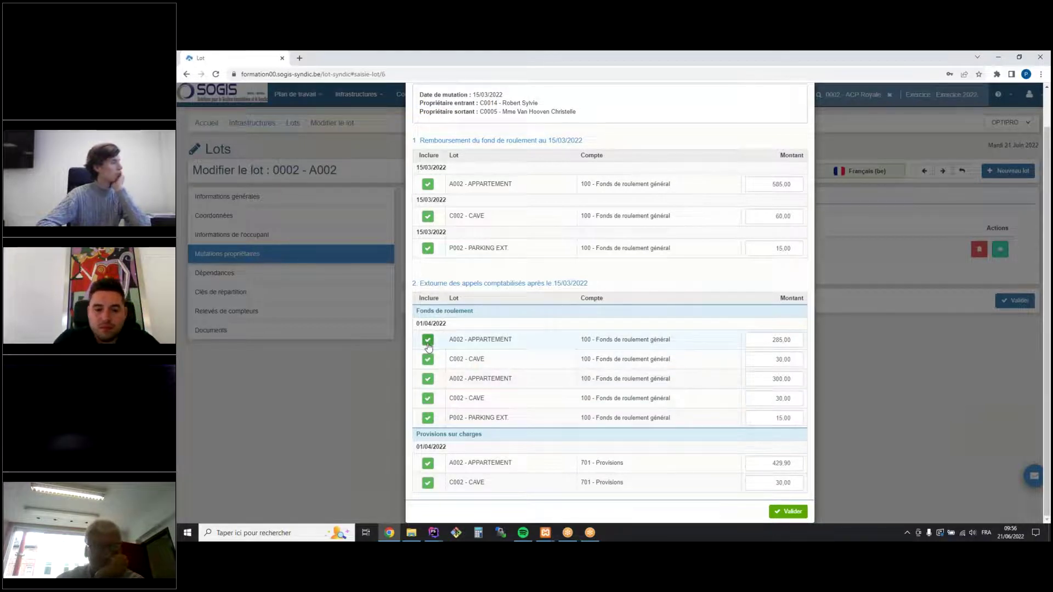
scroll(427, 344, up, 2)
scroll(651, 459, down, 2)
click(790, 515)
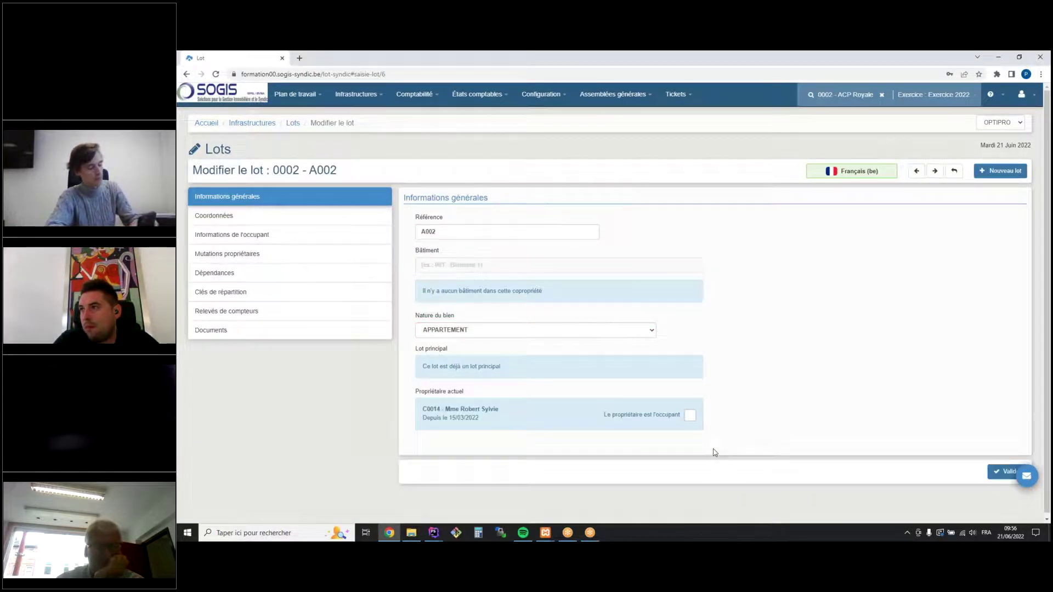
Check in the Lots list that A002, C002 and P002 show the new owner, then open Appels
click(356, 94)
click(373, 155)
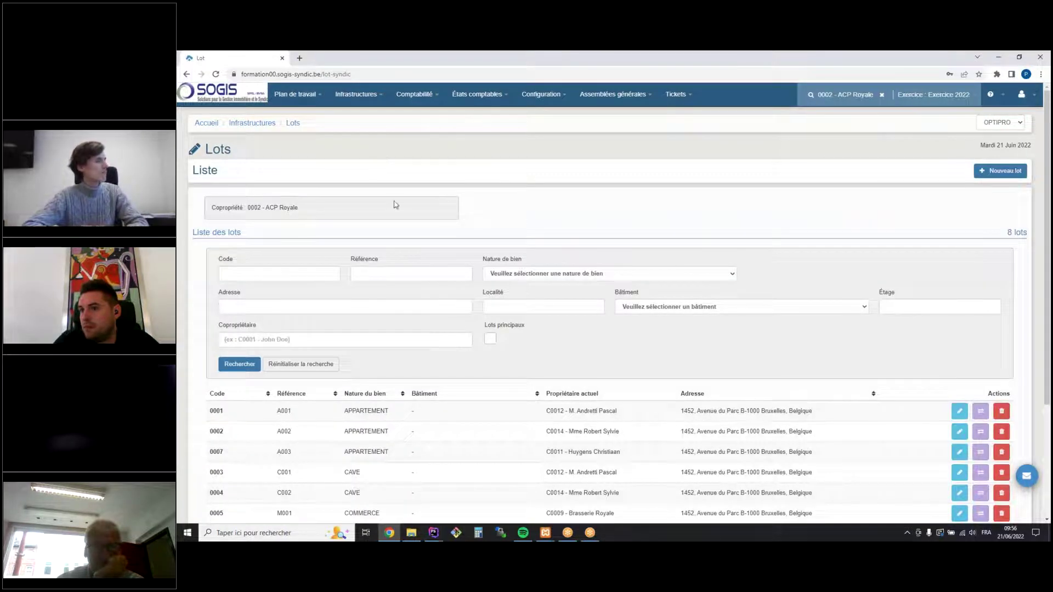
scroll(396, 205, down, 3)
drag(582, 281, 624, 284)
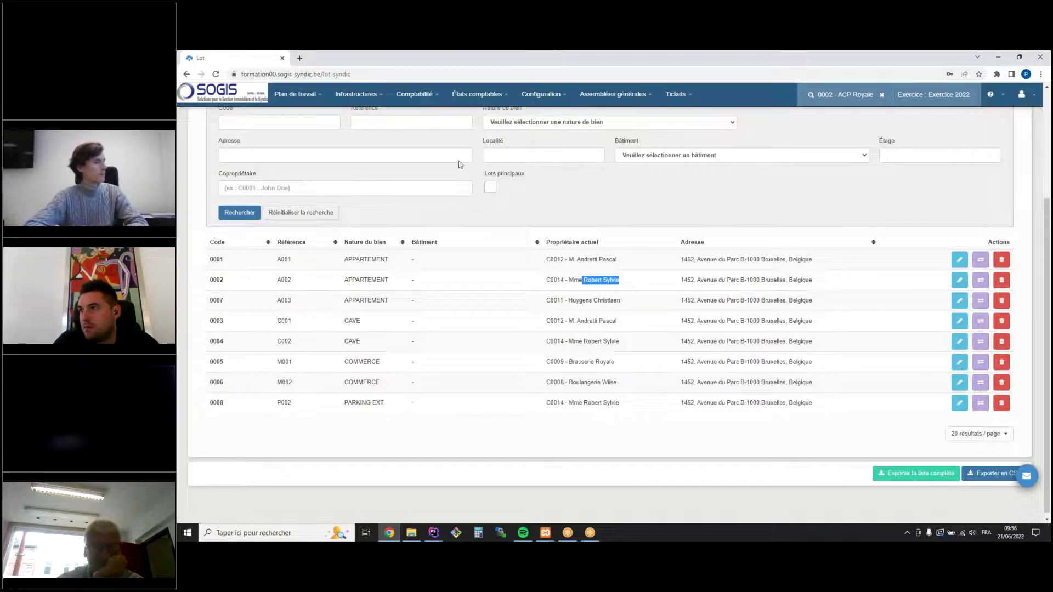
click(405, 98)
click(408, 152)
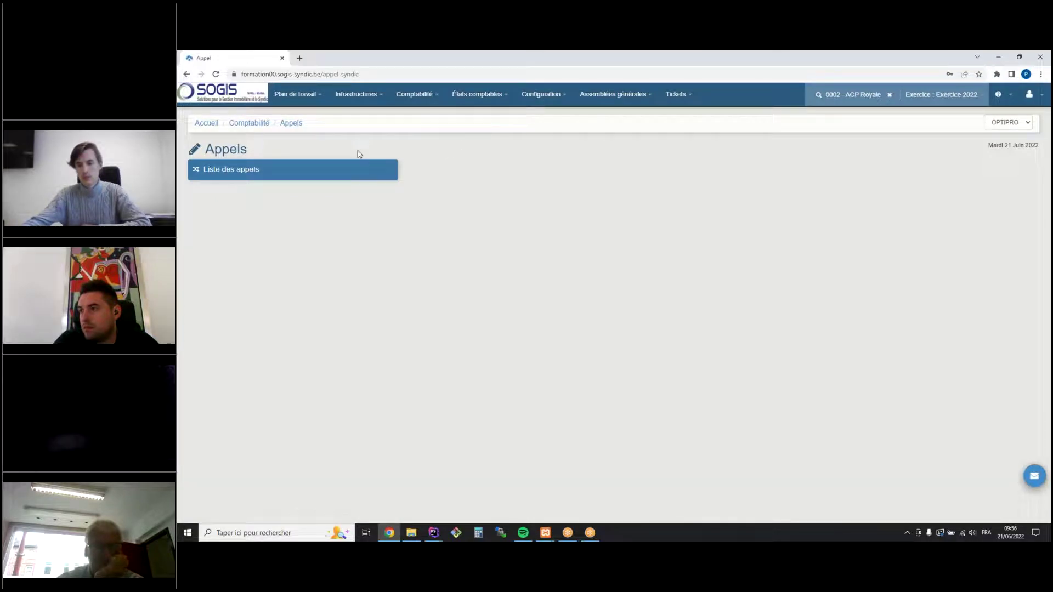
Expand the 01/04/2022 −459.90 and 459.90 adjustment calls to see each owner's per-lot amounts
click(348, 175)
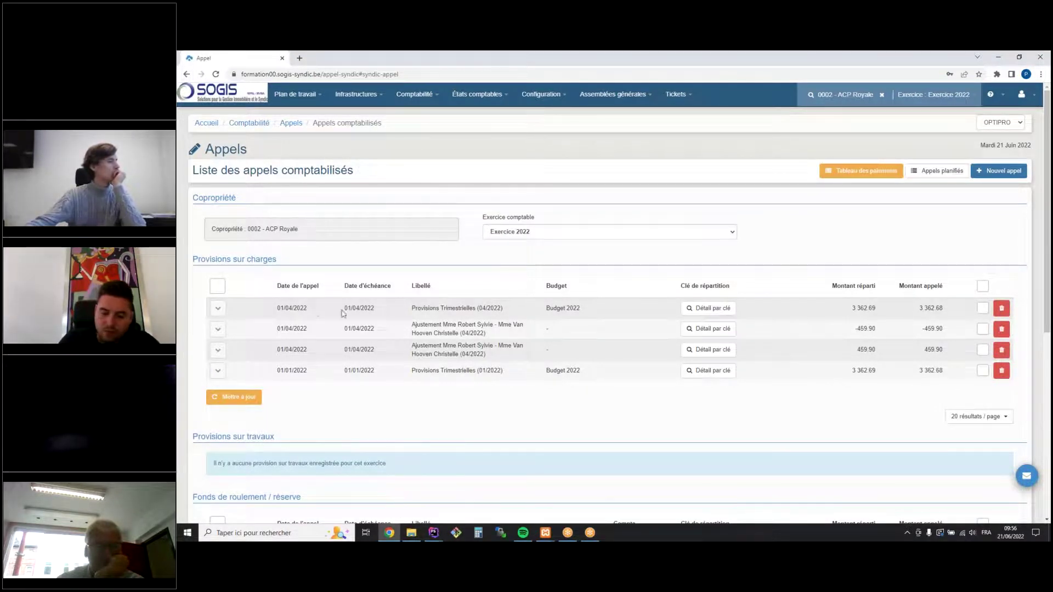
click(218, 331)
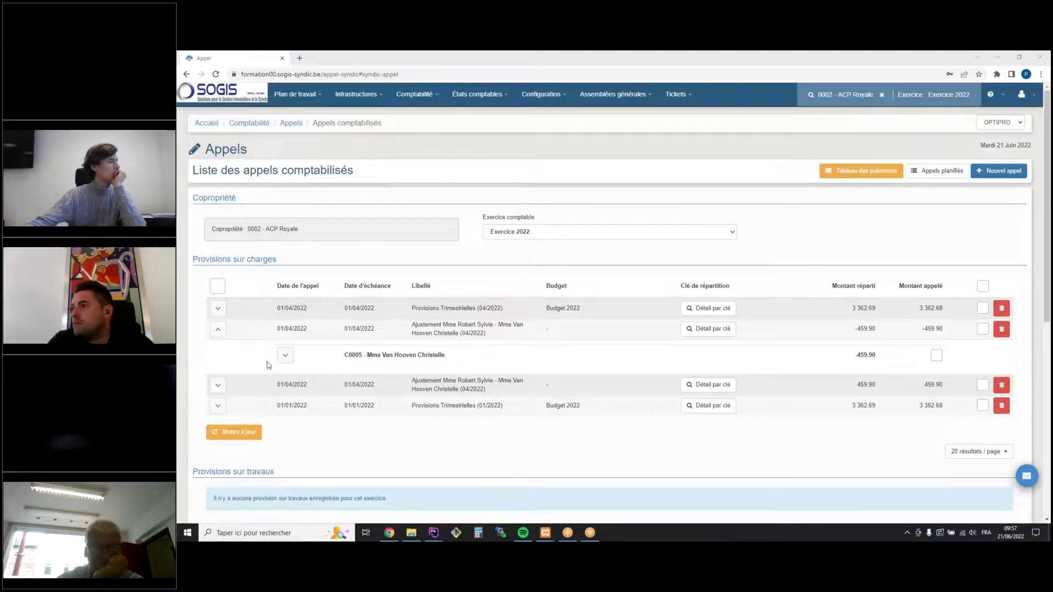
click(285, 356)
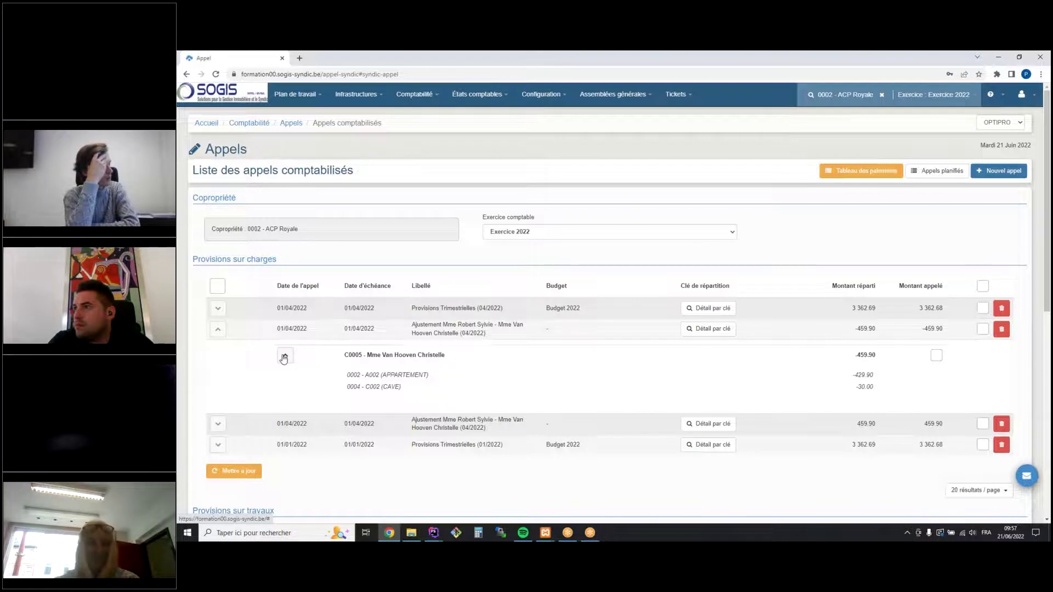
click(284, 356)
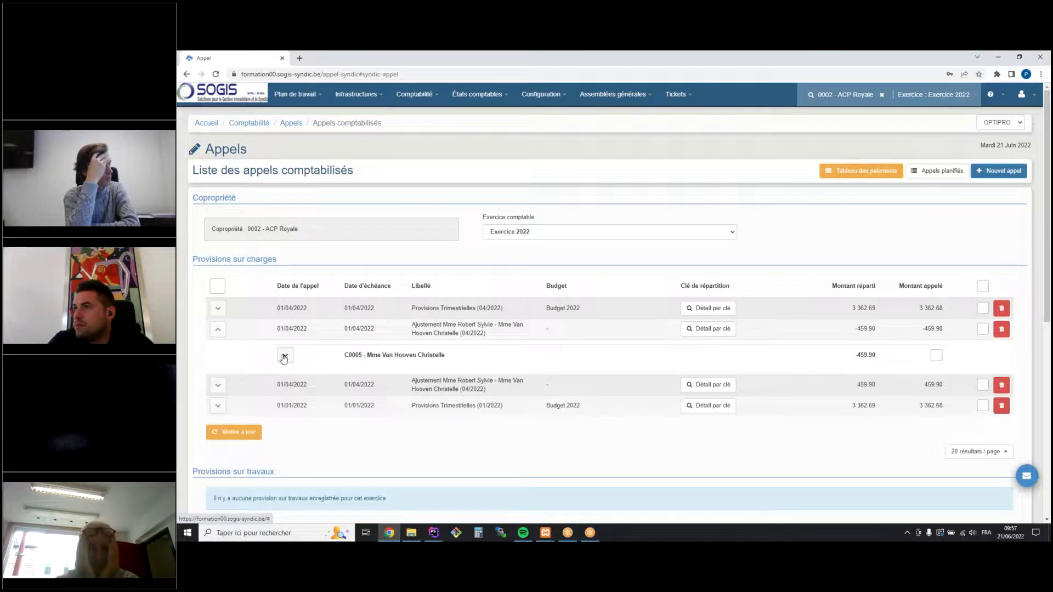
click(218, 385)
click(285, 411)
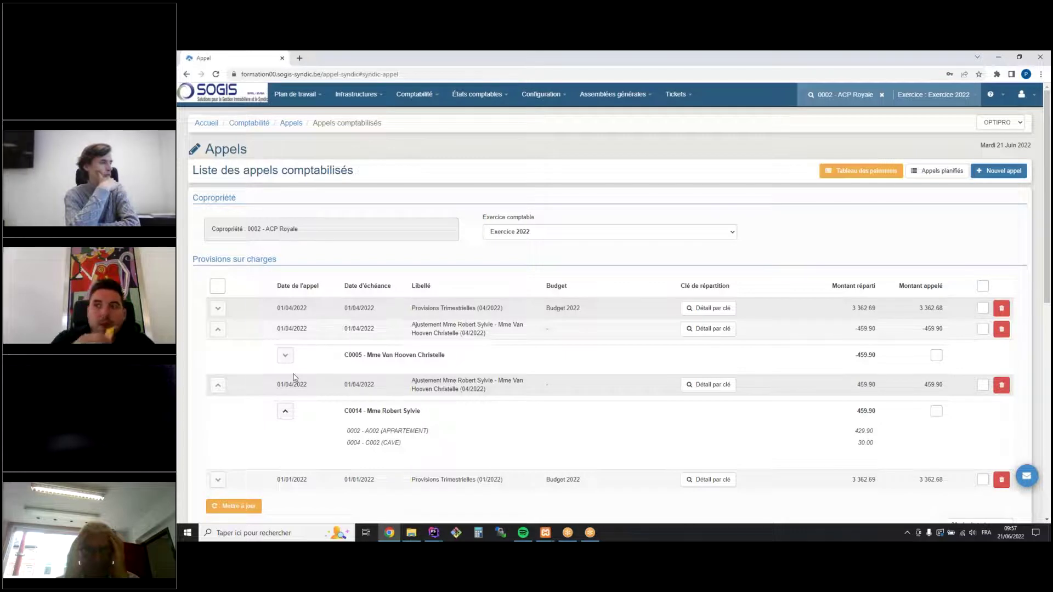
scroll(294, 377, down, 10)
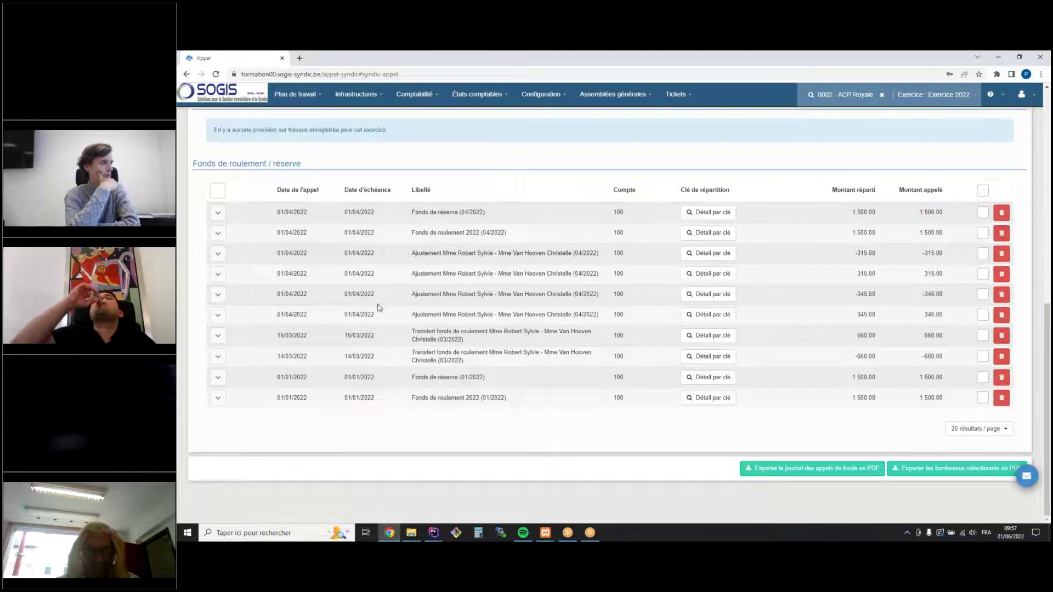
Expand and collapse the owner breakdowns of the −315.00 and 315.00 adjustments
click(218, 256)
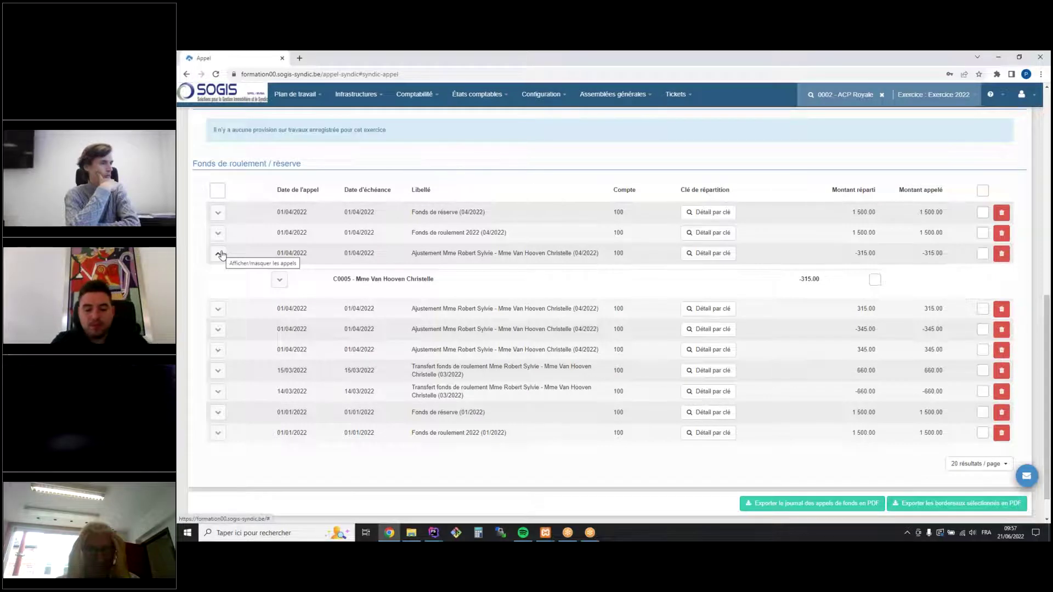
click(219, 309)
click(218, 308)
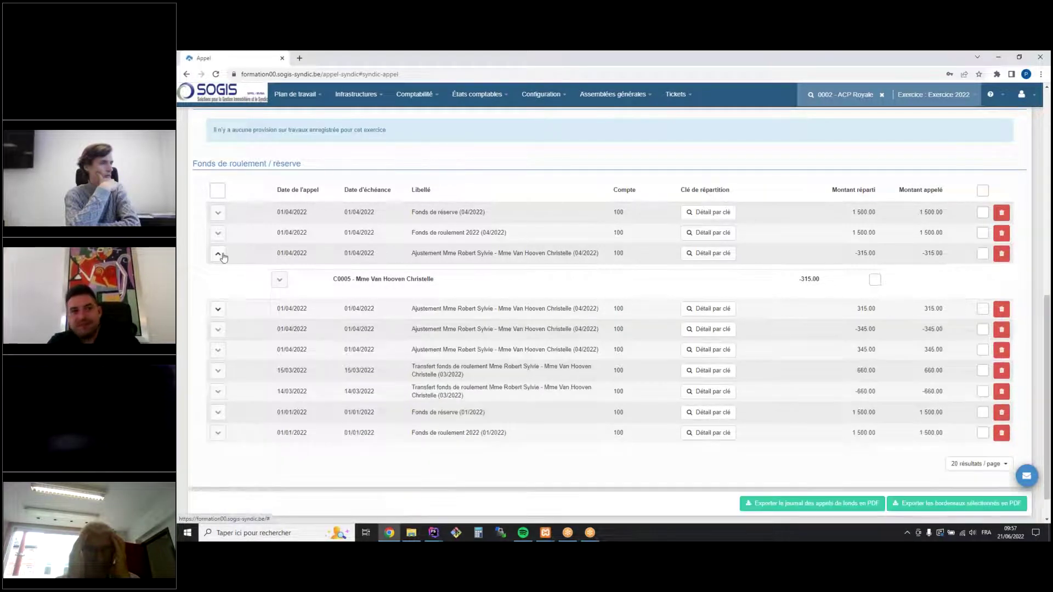
click(219, 255)
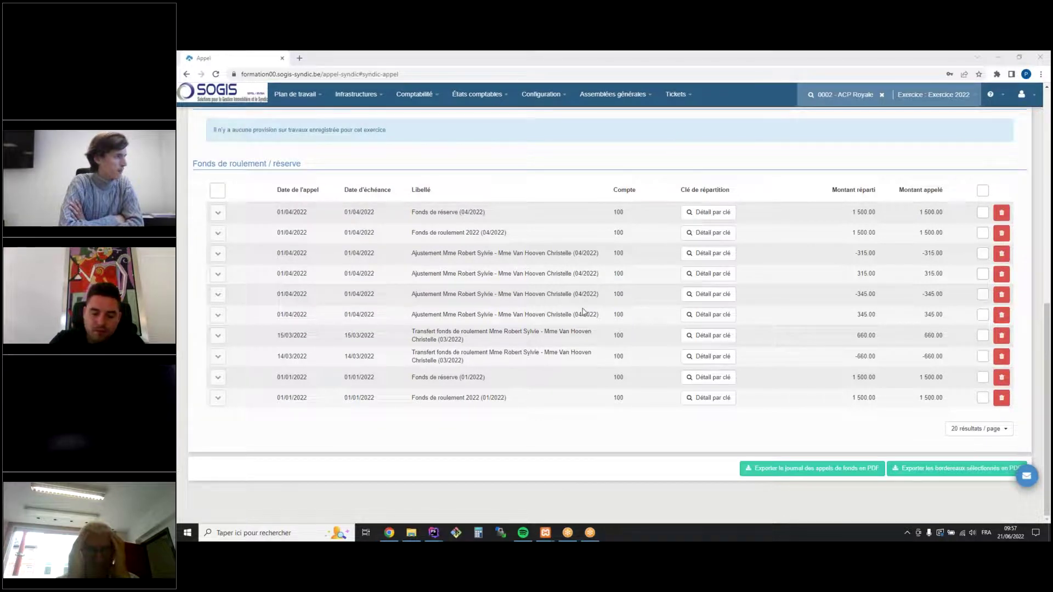
Expand the 14/03/2022 −660.00 and 15/03/2022 660.00 transfers down to per-lot amounts
drag(282, 358, 443, 361)
click(200, 360)
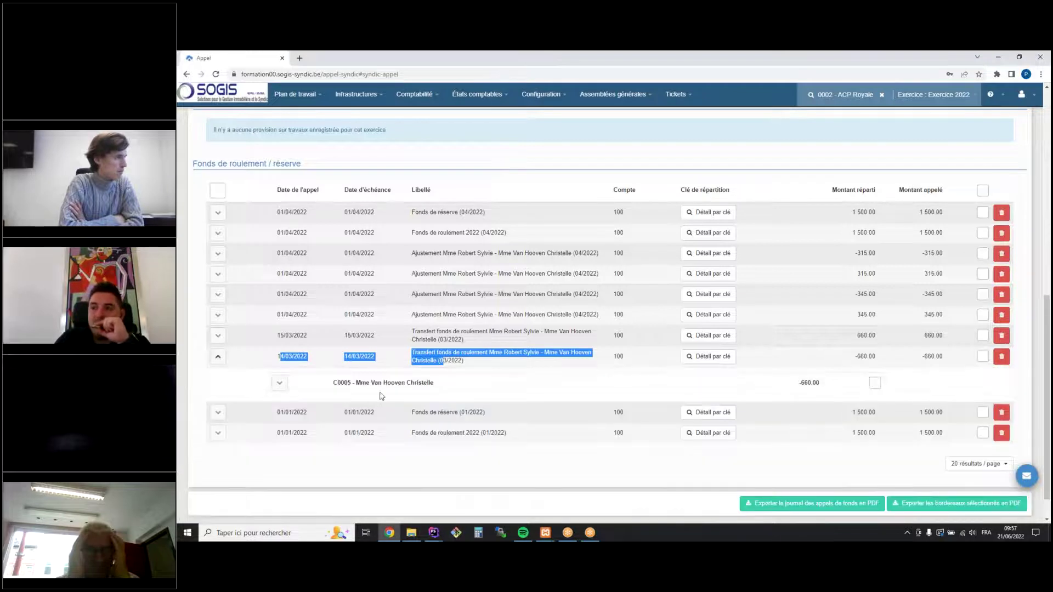
click(279, 383)
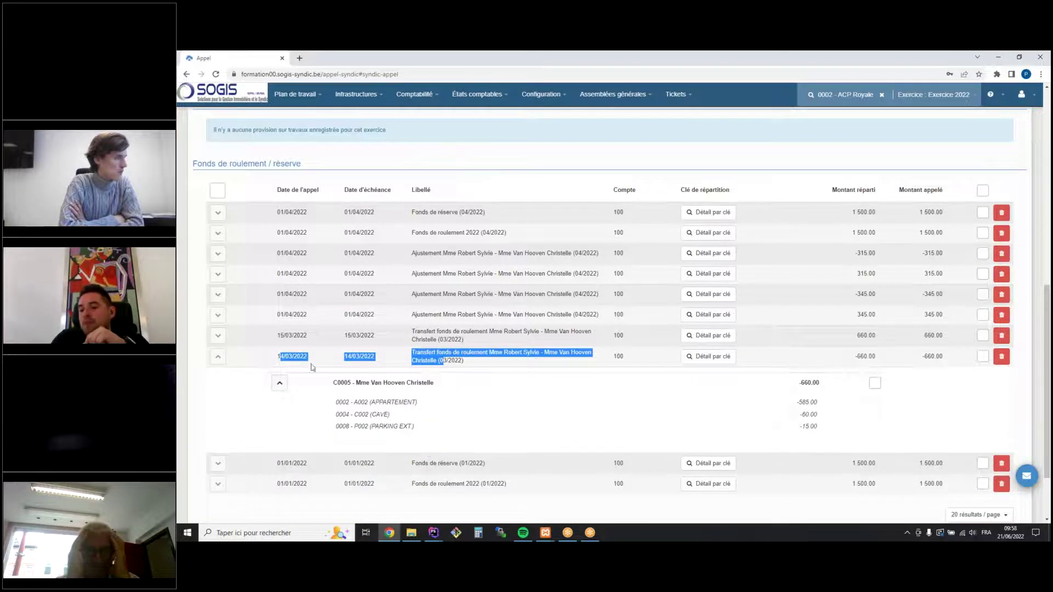
click(218, 336)
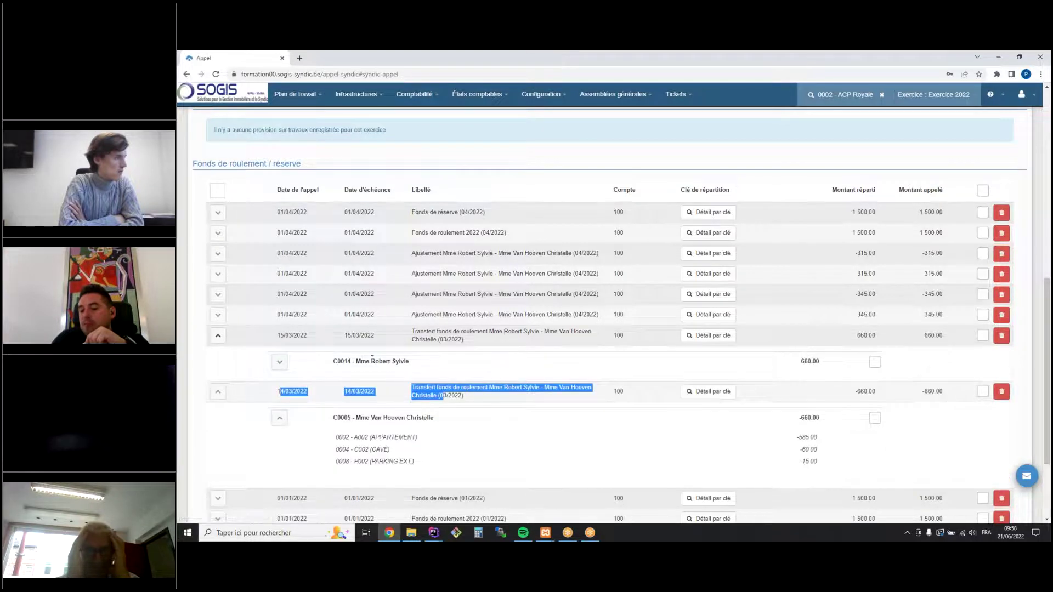
click(280, 362)
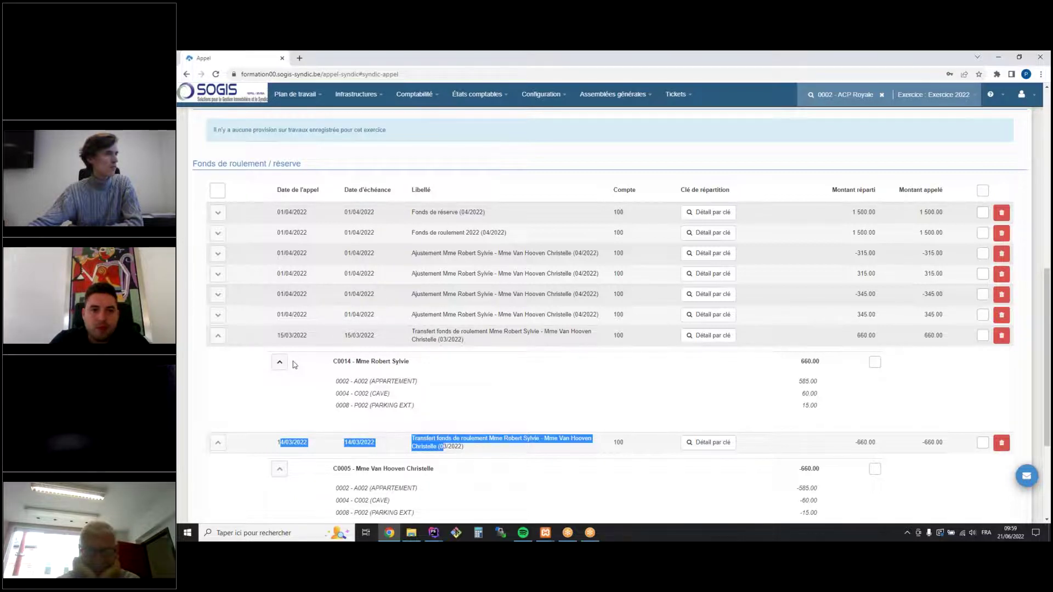
Collapse both owners' per-lot transfer rows and the ±459.90 adjustment details, then open the Comptabilité menu
click(279, 362)
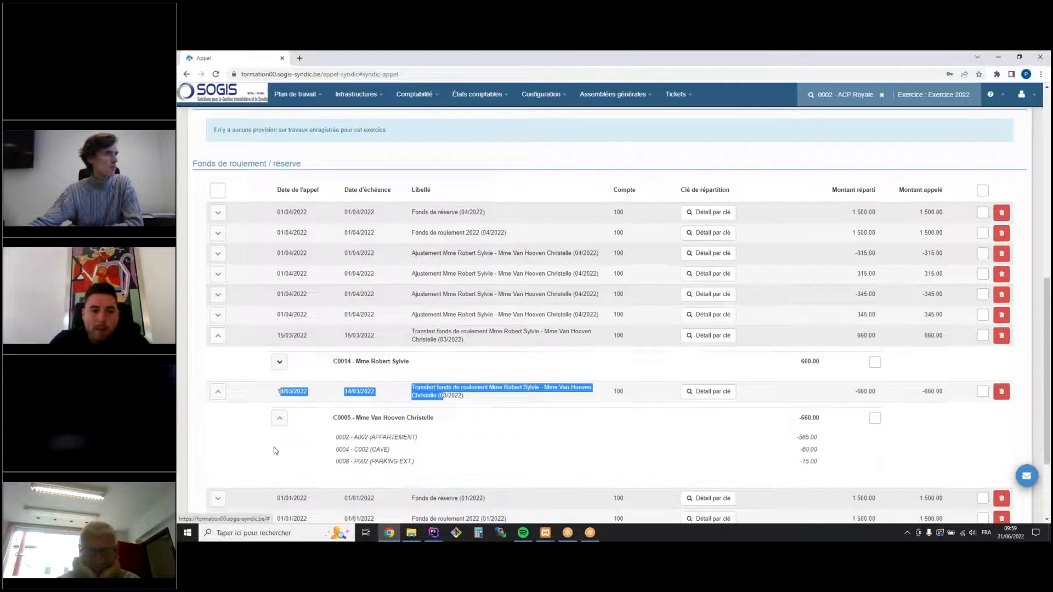
click(281, 419)
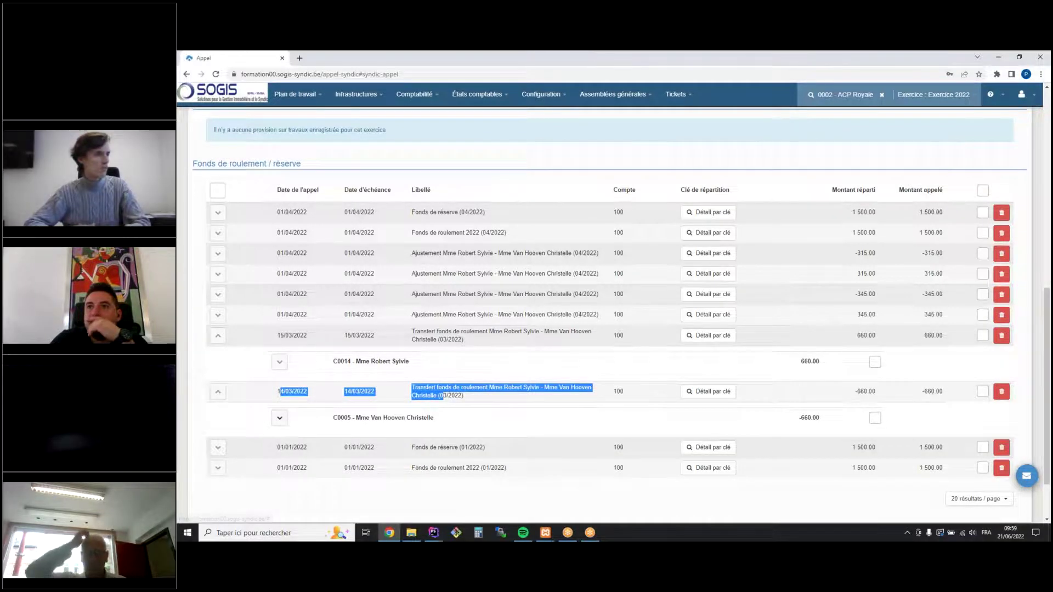
scroll(283, 421, up, 3)
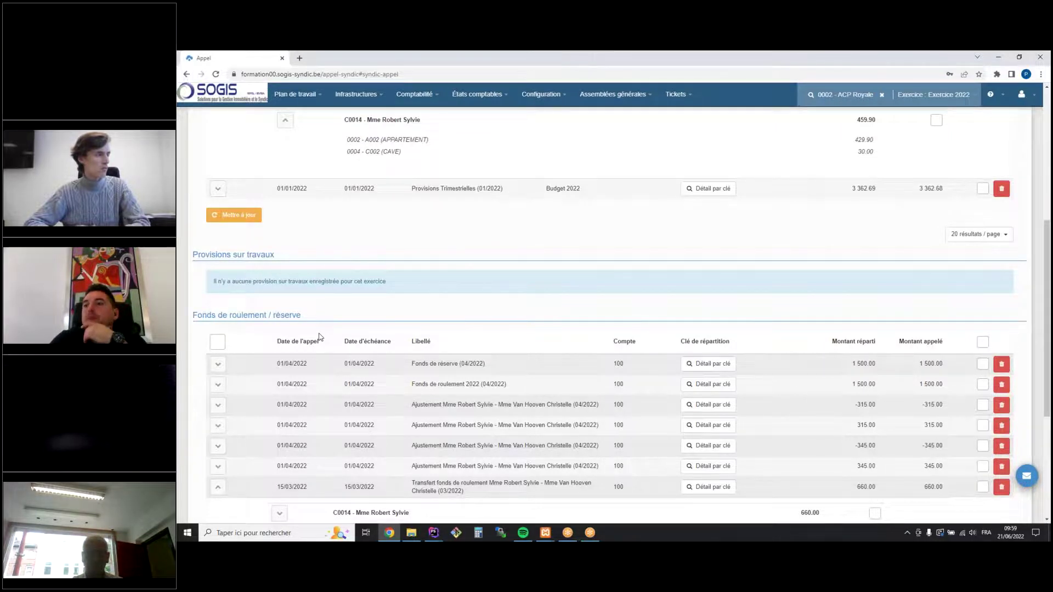
scroll(319, 337, up, 3)
click(218, 244)
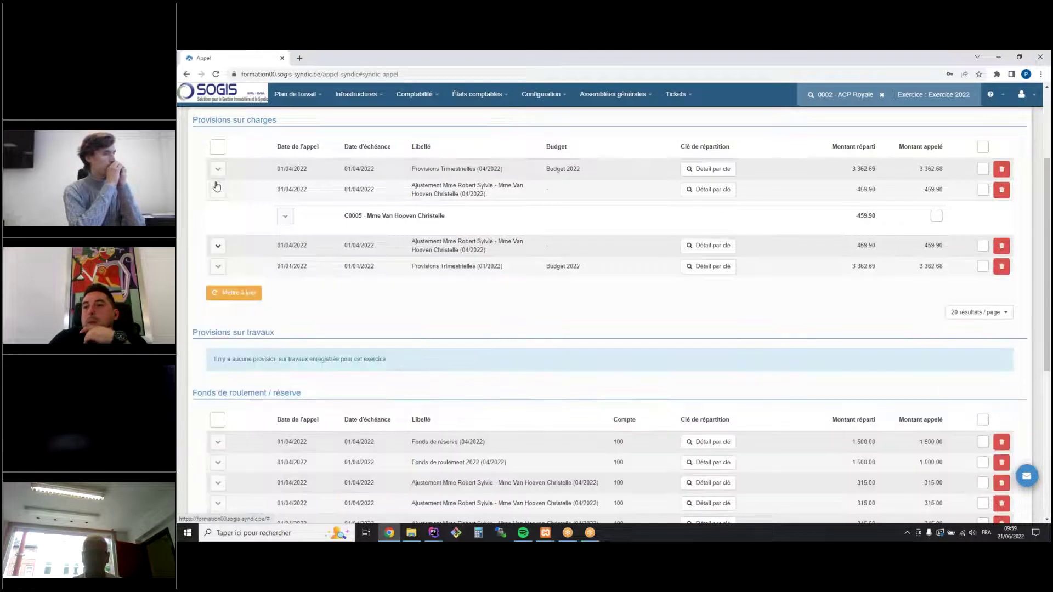
click(217, 189)
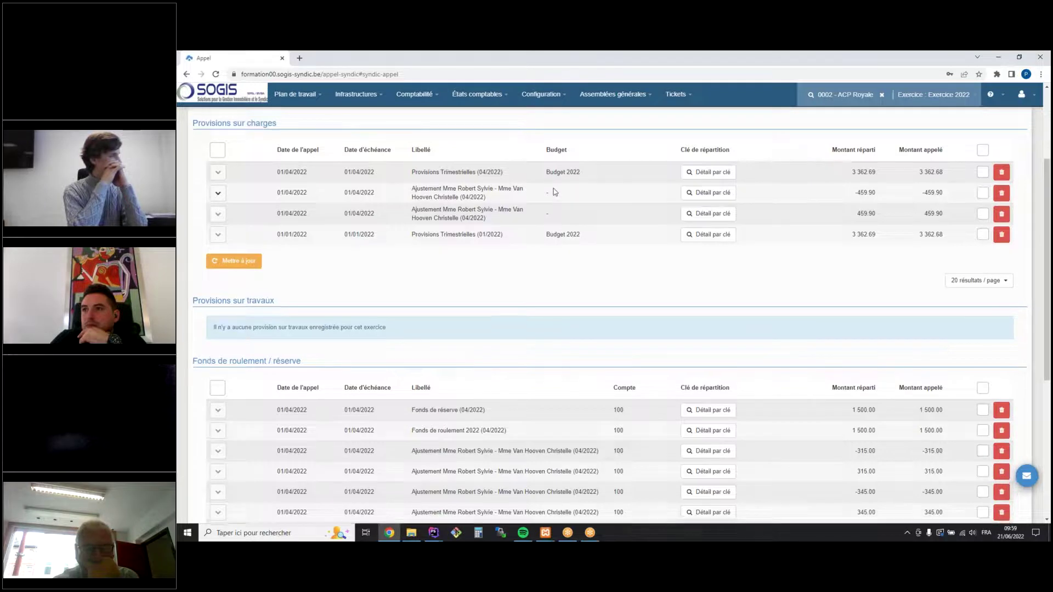
scroll(554, 197, up, 3)
click(433, 97)
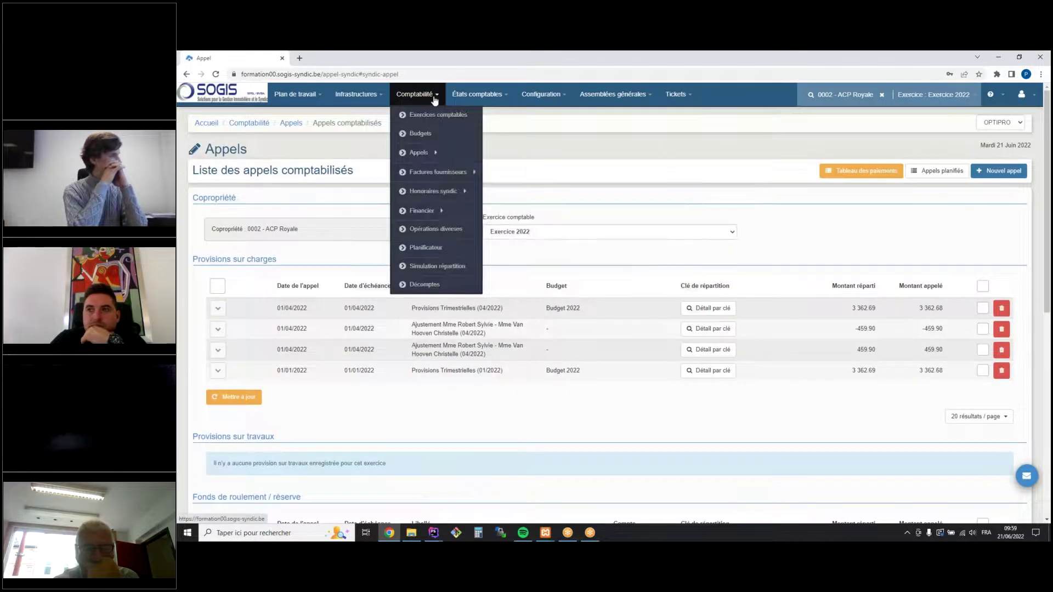
mouse_move(482, 208)
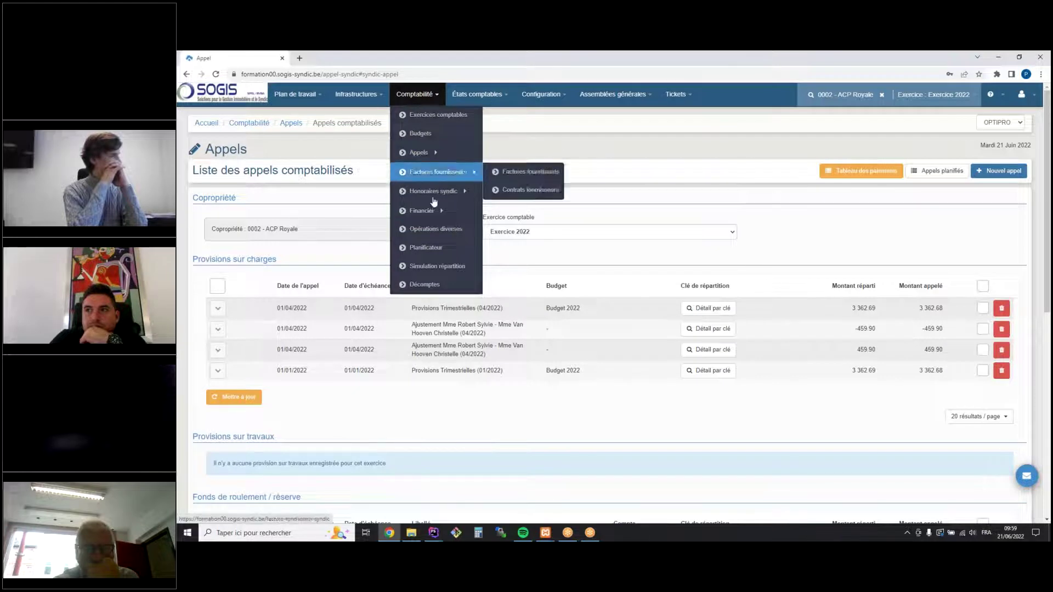
Open the Fonds détenus statement as of 21/06/2022 under États comptables
click(477, 94)
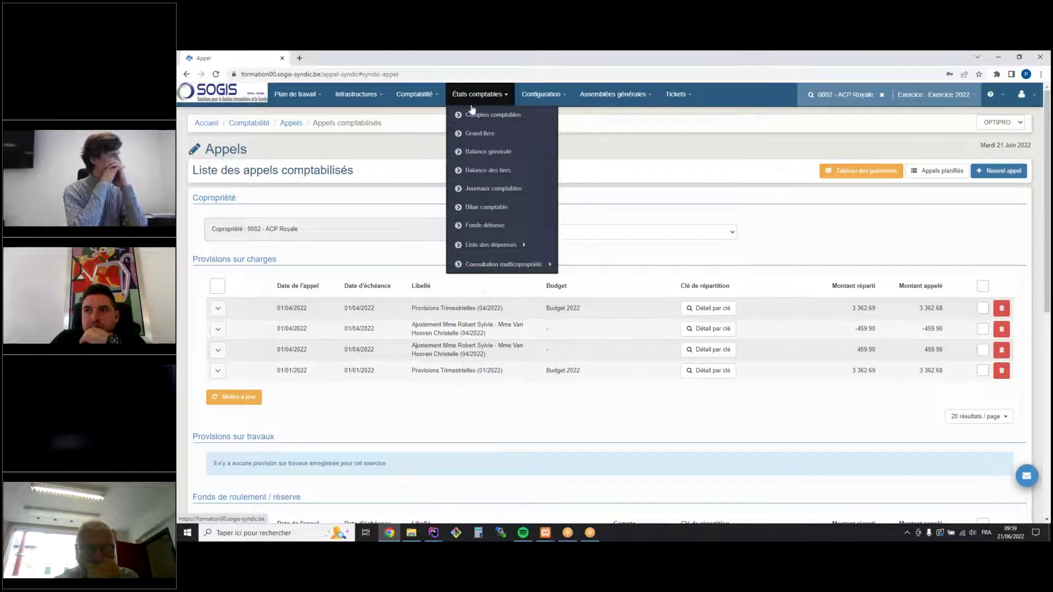
click(488, 231)
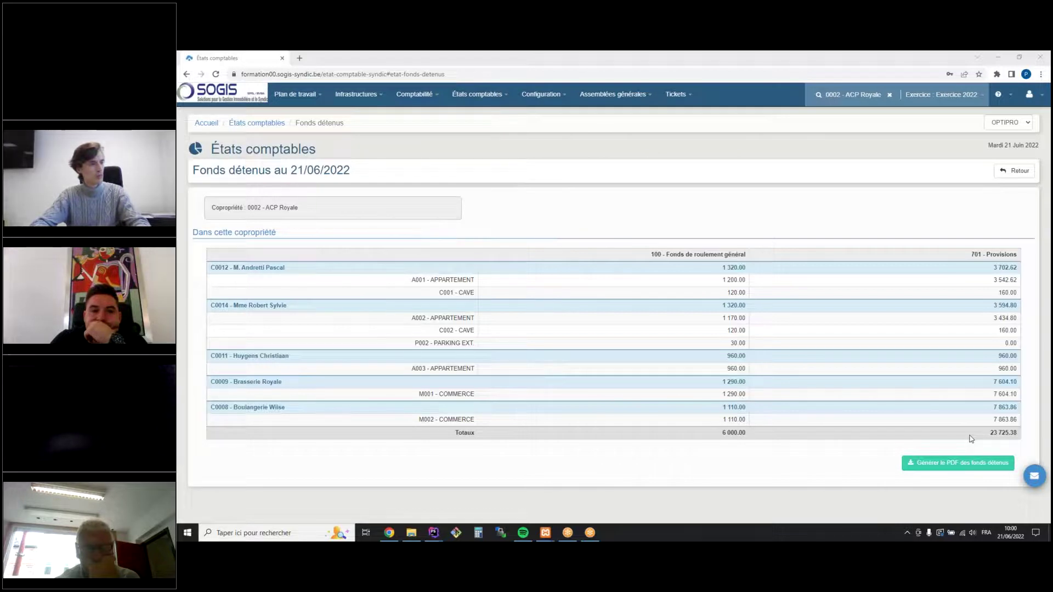
Open lot 0002 - A002 for editing from the Infrastructures lots list
click(428, 95)
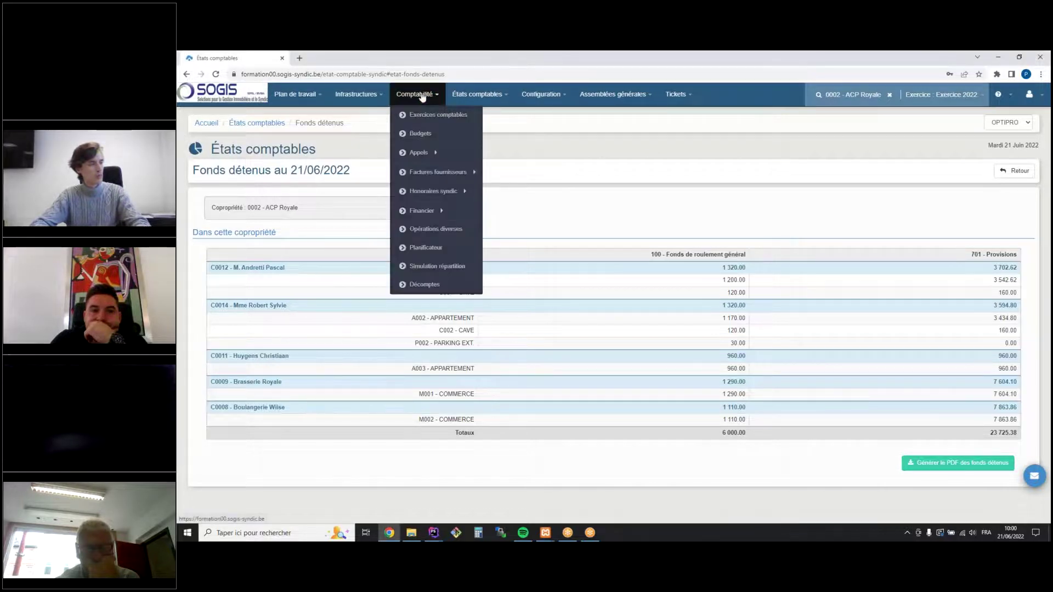
click(365, 96)
click(359, 151)
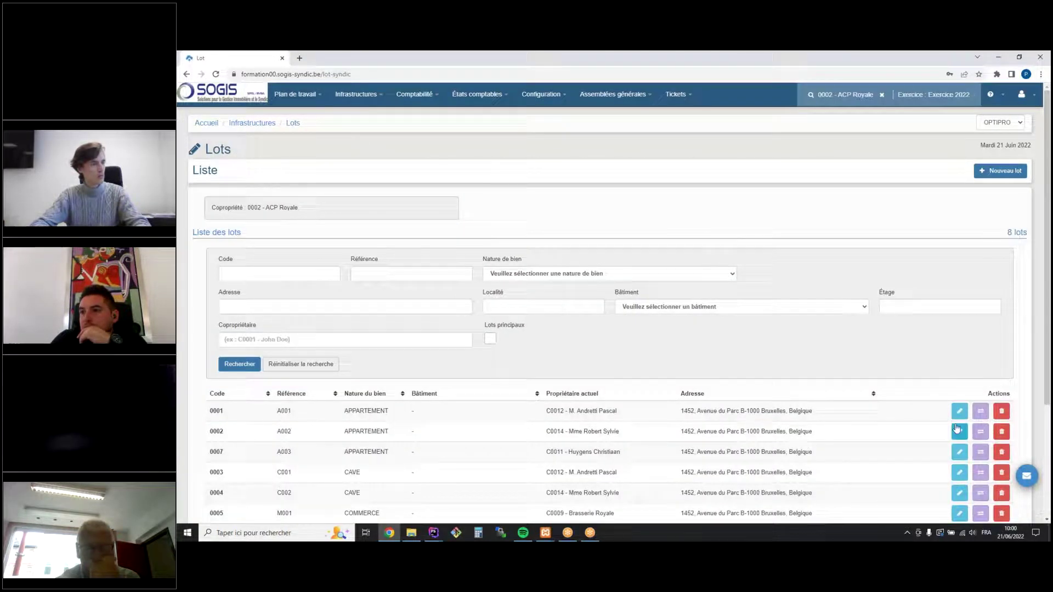
click(961, 434)
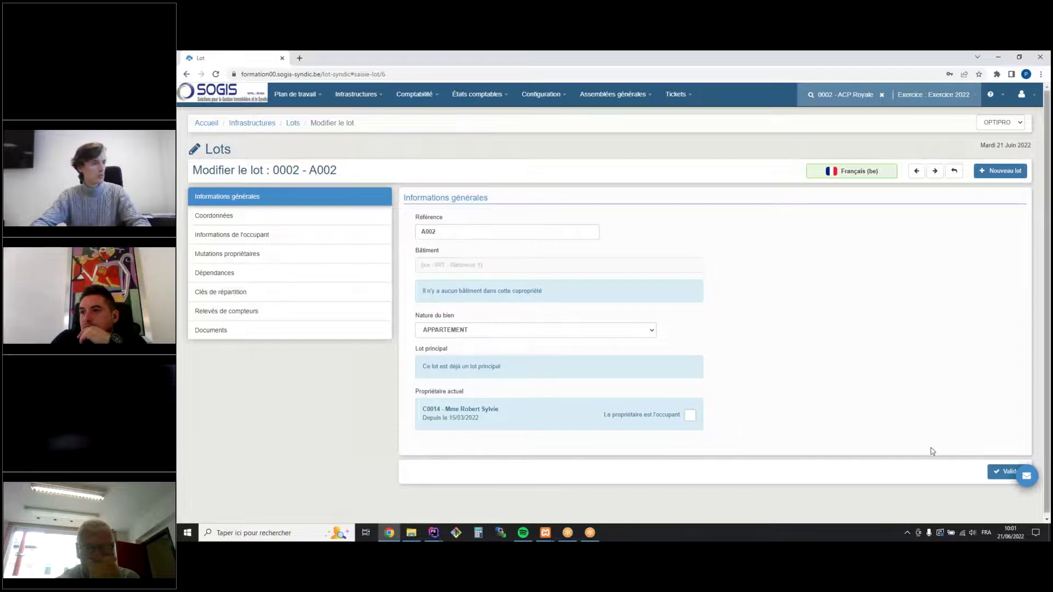
Open A002's current owner from its ownership changes and show their held funds: 1,170.00 and 3,434.80
click(259, 254)
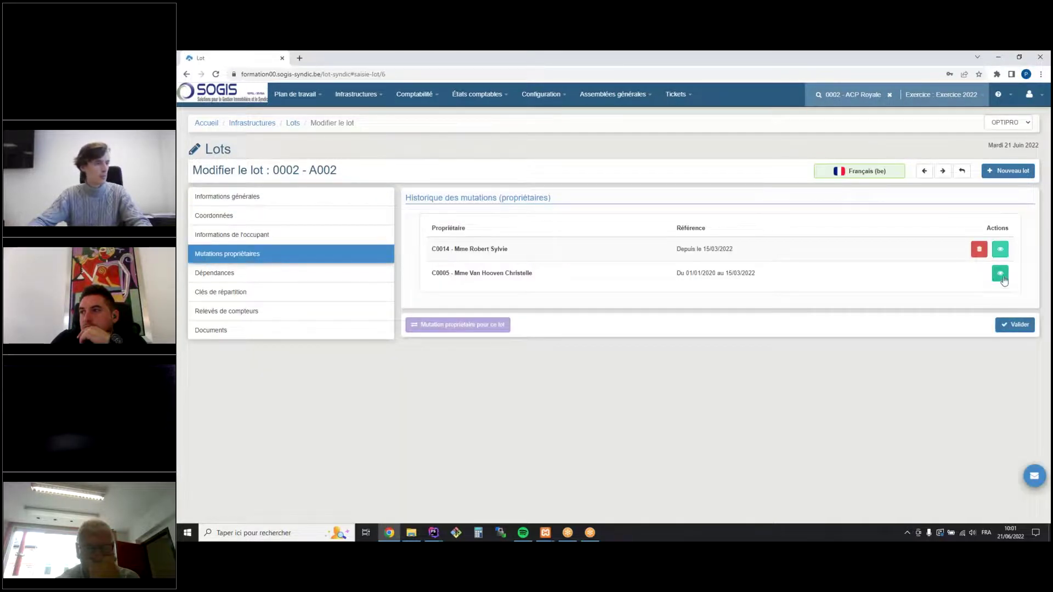
click(1001, 250)
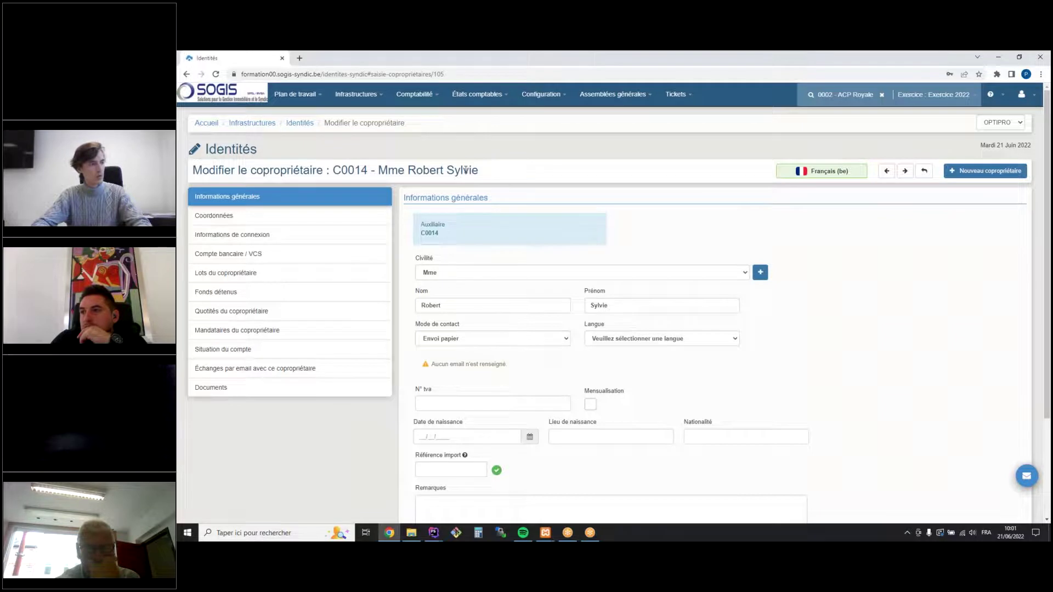
click(228, 292)
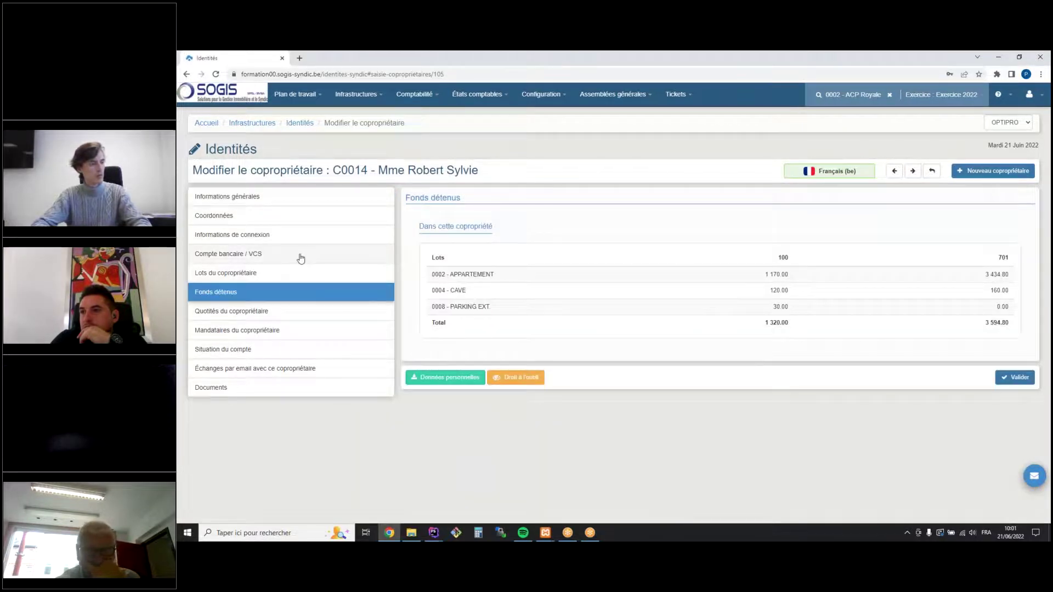
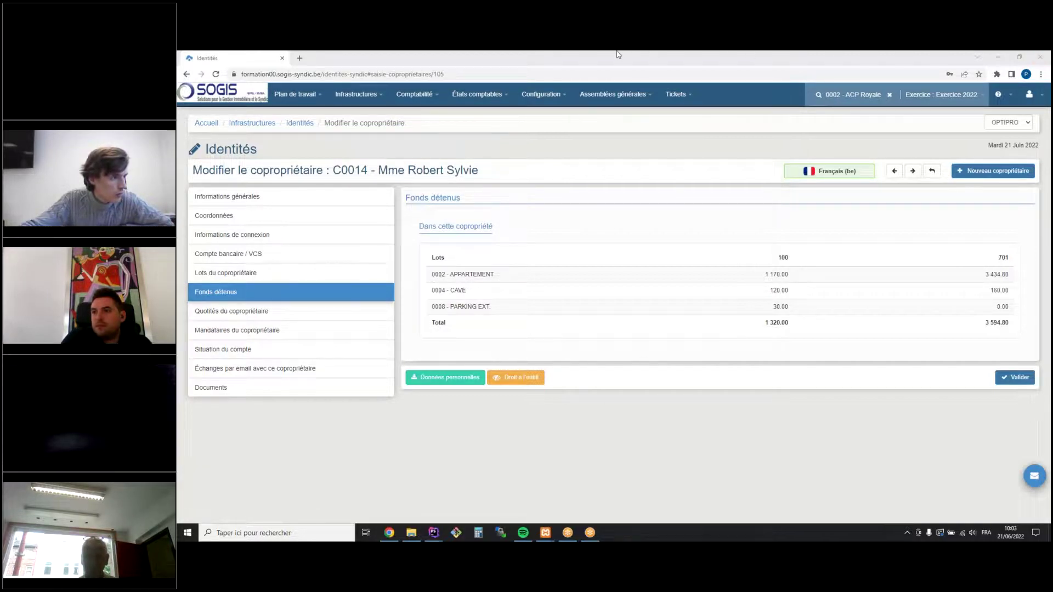
Open the Comptabilité menu and its États comptables submenu from the co-owner's page
click(426, 96)
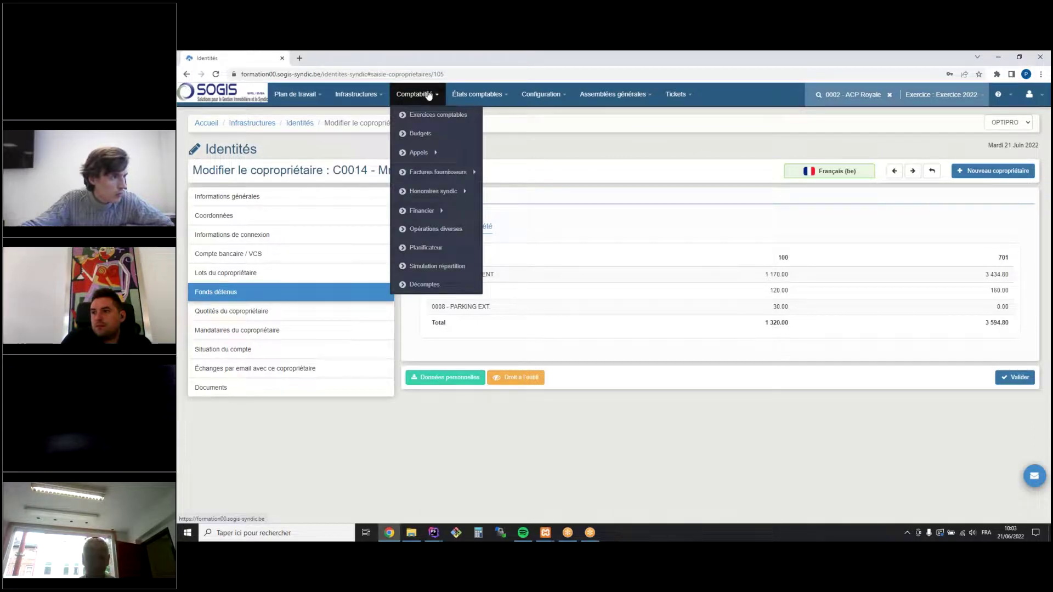
click(494, 97)
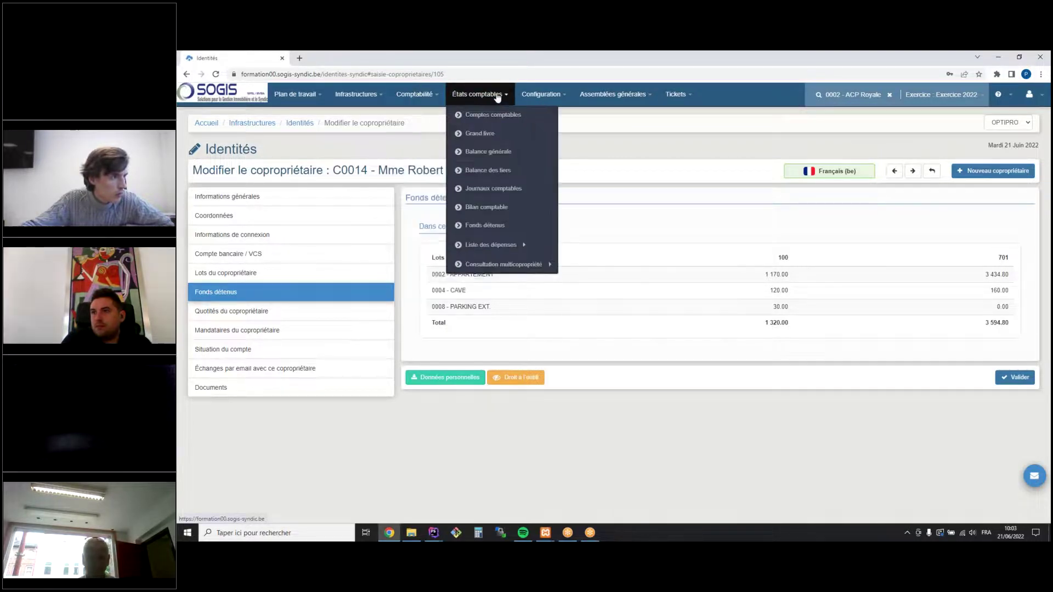
Open the Balance des tiers report for Exercice 2022 and scroll down to its general totals
click(502, 170)
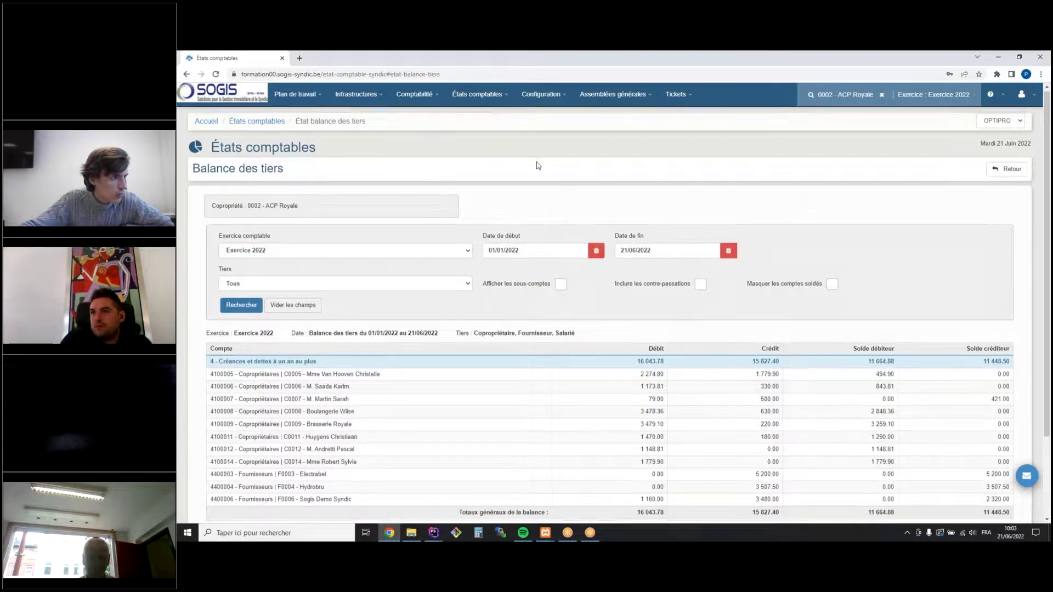
scroll(464, 291, down, 2)
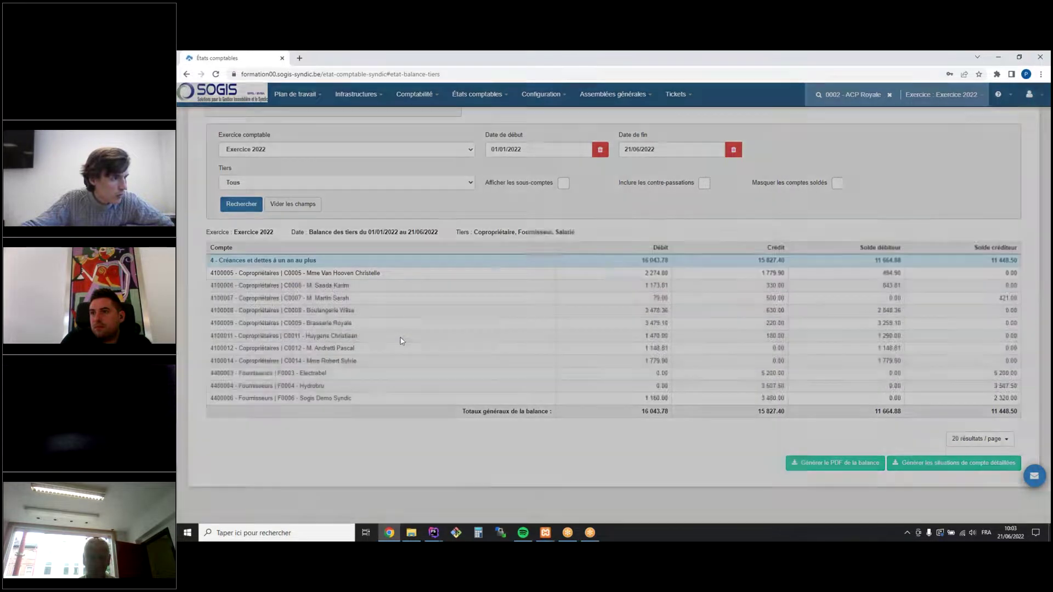
Open the ledger entries of the co-owner with the 1 779.90 debit balance and inspect the first entry
click(404, 361)
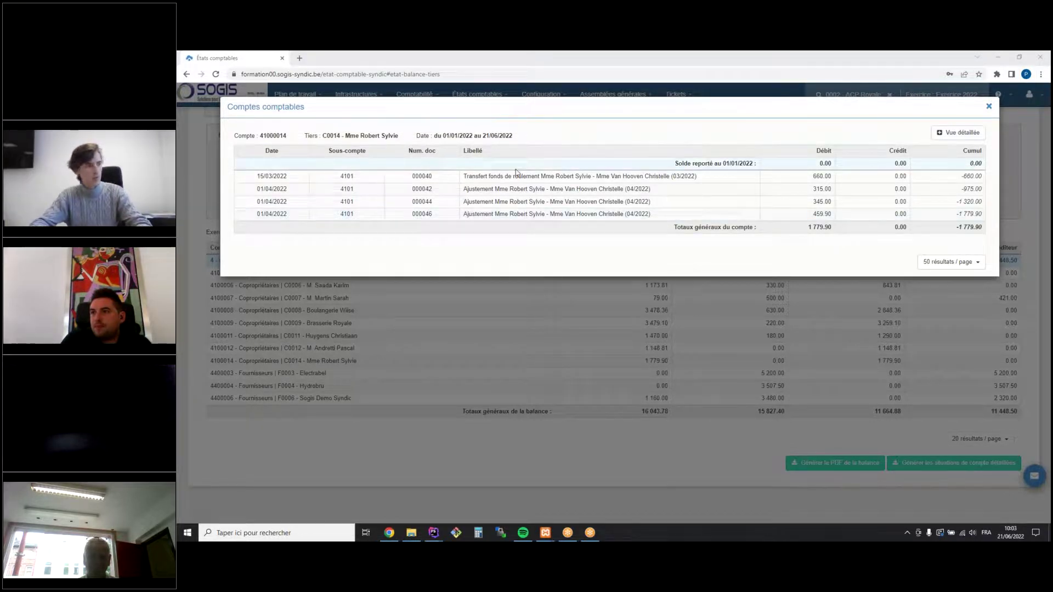
drag(263, 177, 707, 183)
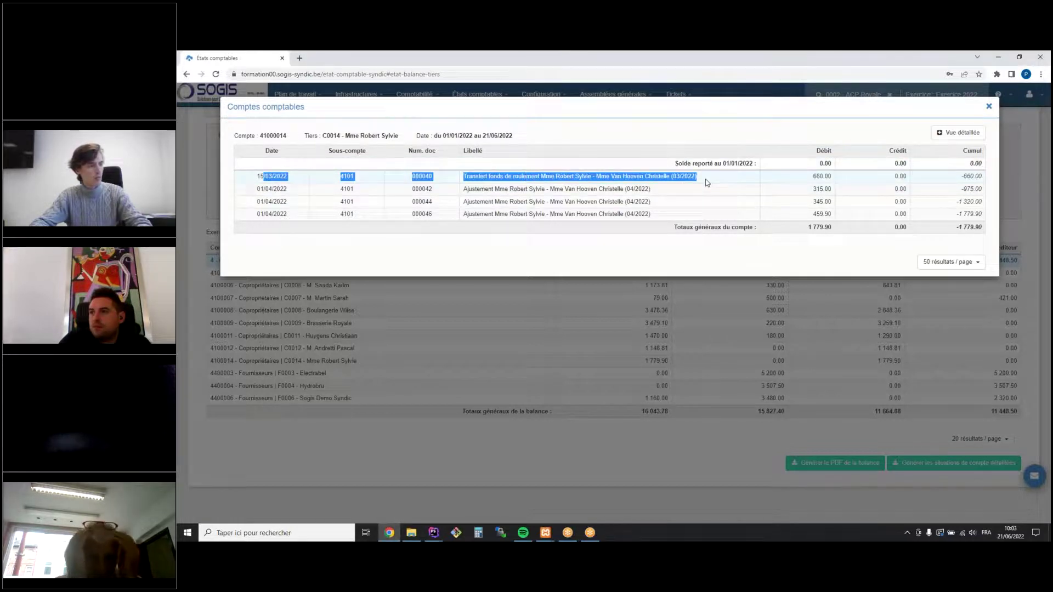
click(276, 202)
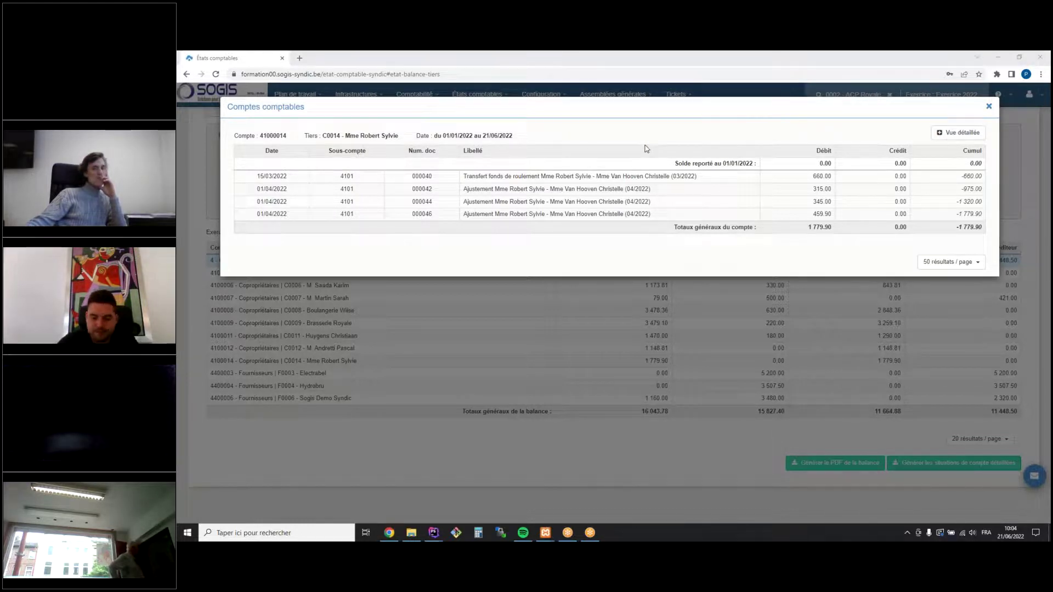
Close the ledger popup, list the Exercice 2022 accounted fund calls, then bring up the Infrastructures menu
click(989, 108)
click(360, 94)
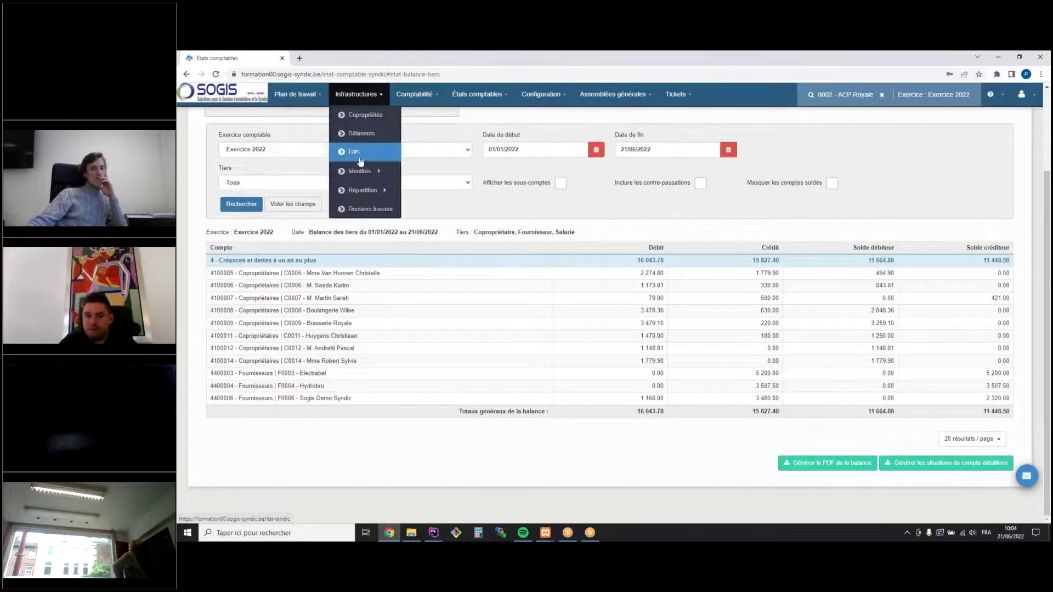
click(414, 98)
mouse_move(422, 152)
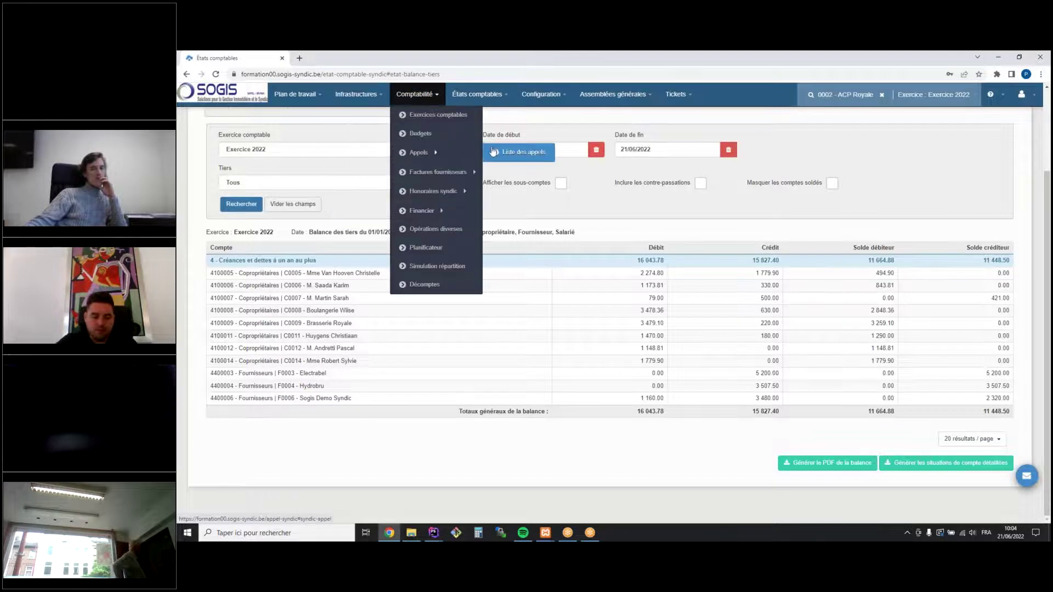
click(495, 152)
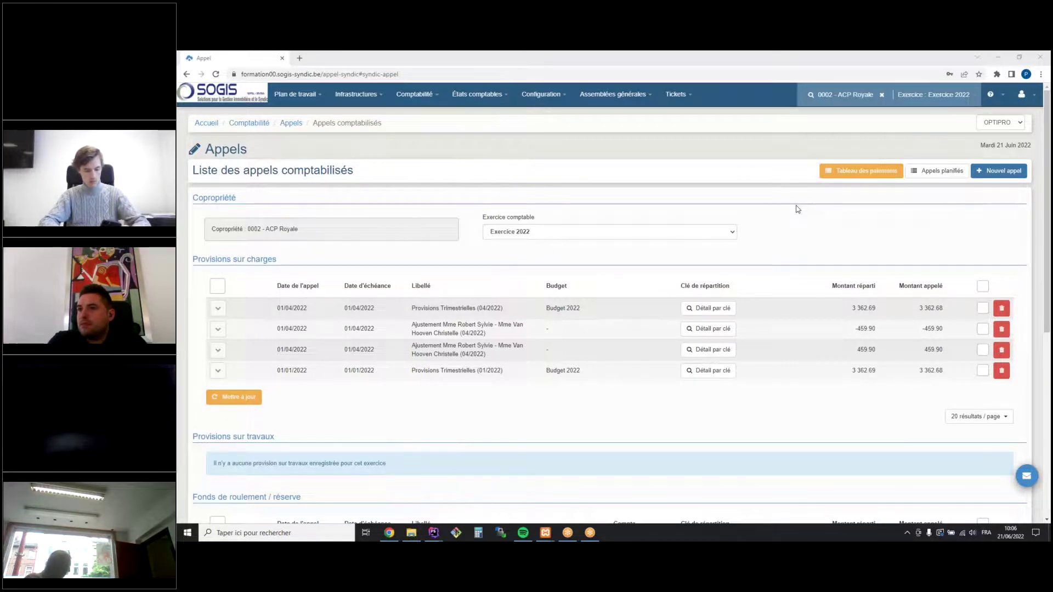
click(373, 94)
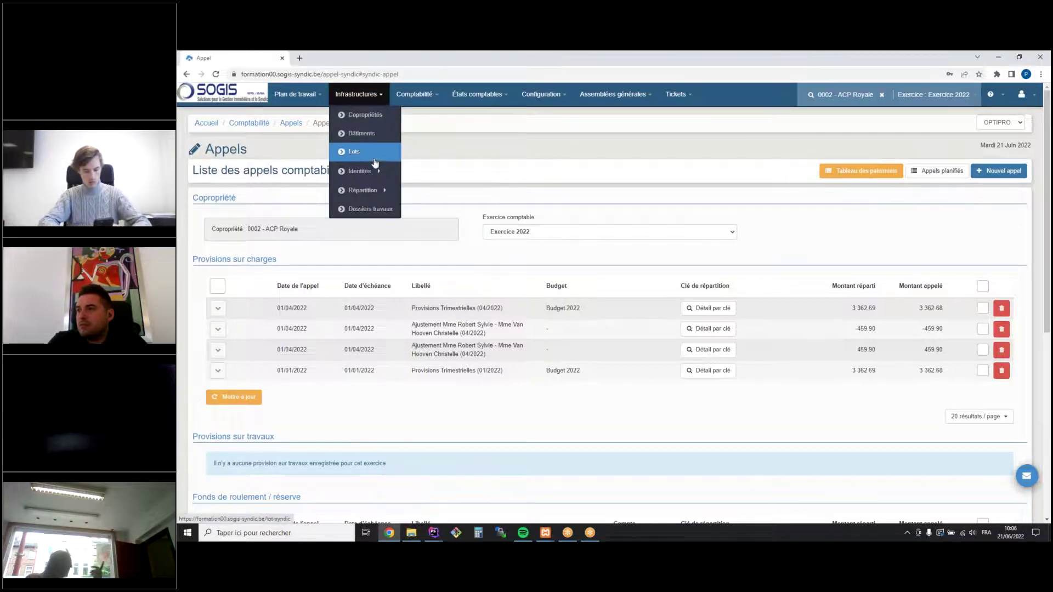
Review ACP Royale's eight co-owners, then switch to the Comptabilité > Budgets list
click(442, 172)
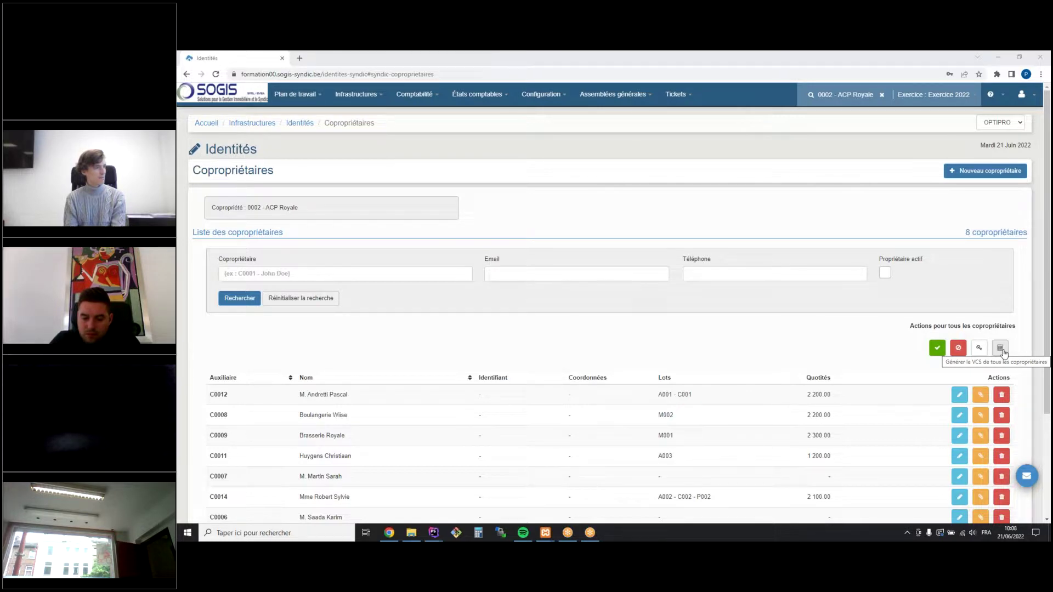
click(415, 94)
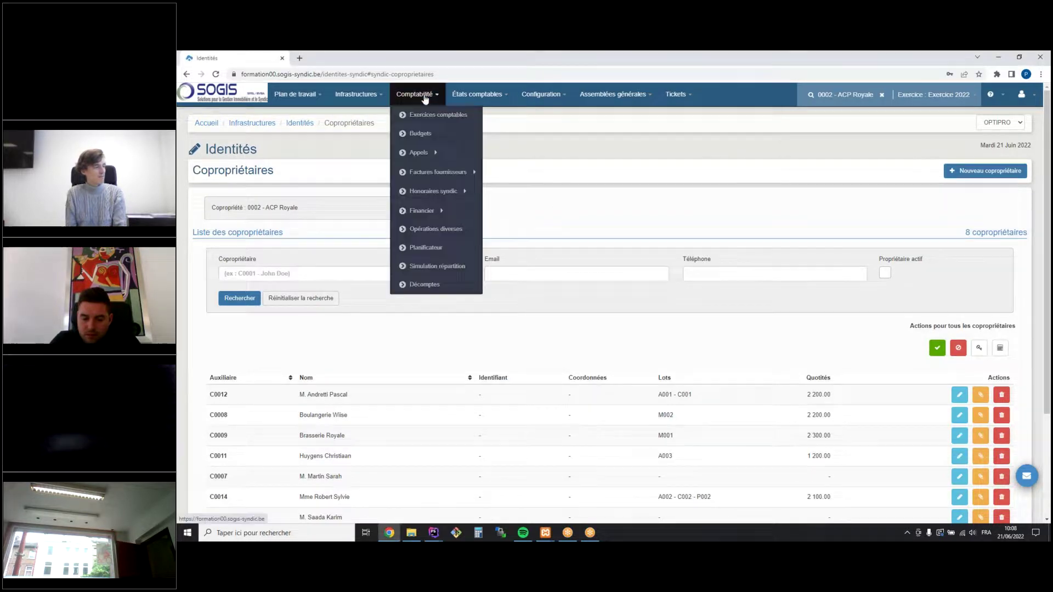
click(420, 141)
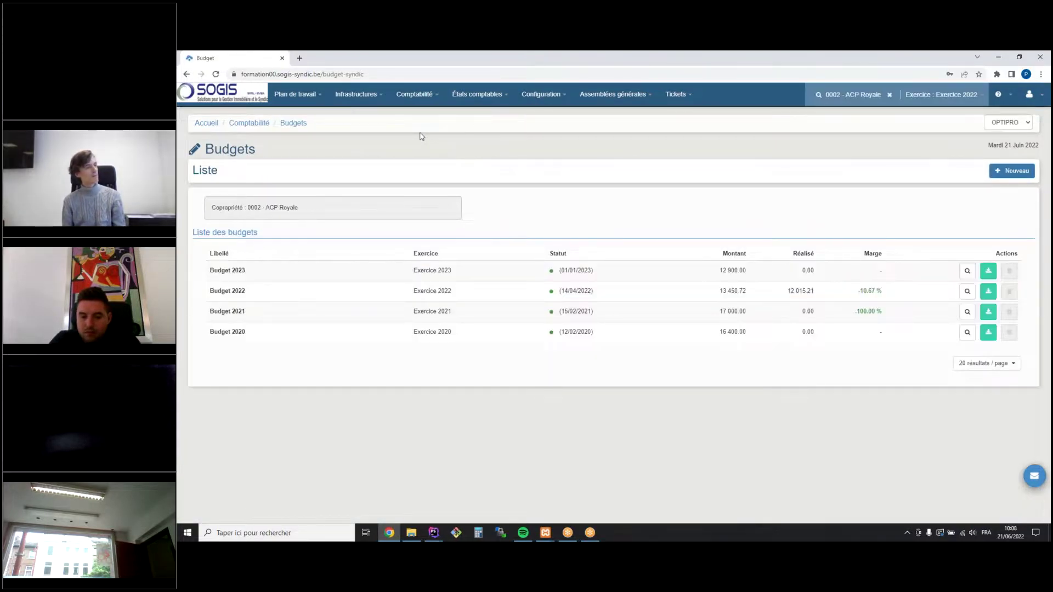
Open Budget 2022 in Modifier le budget and scroll through its distribution keys and accounting lines
click(967, 292)
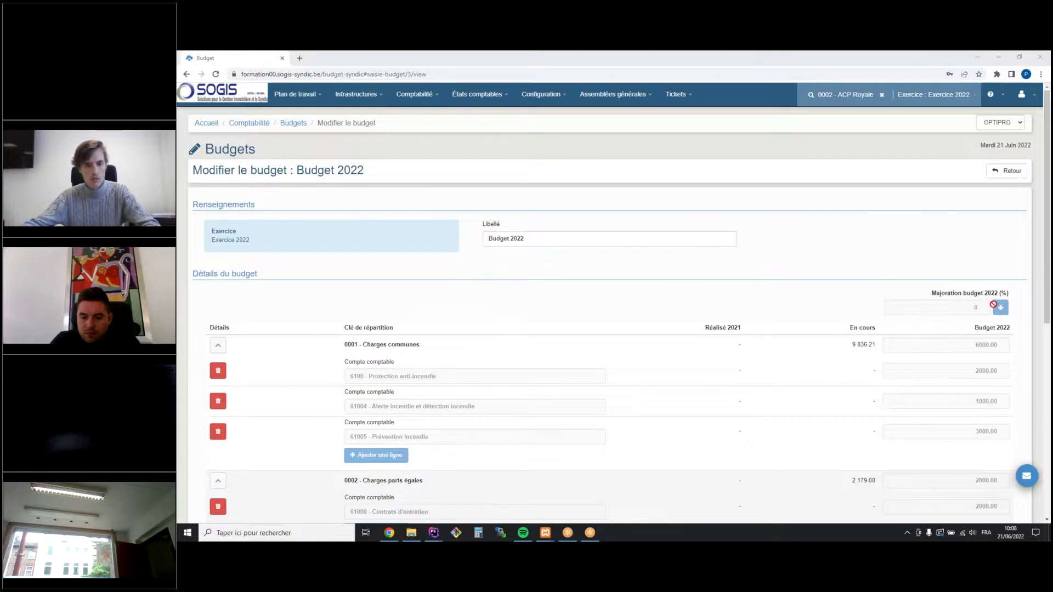
scroll(936, 308, down, 3)
scroll(929, 306, up, 3)
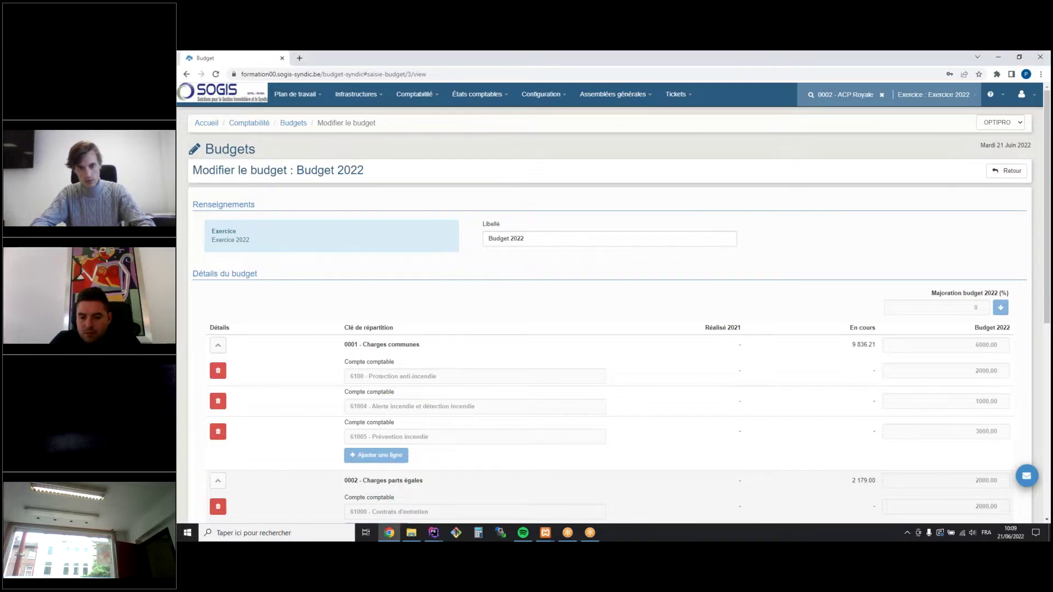
Go back to the Accueil home page via the breadcrumb, showing the version 1.0.50 release notes
click(206, 122)
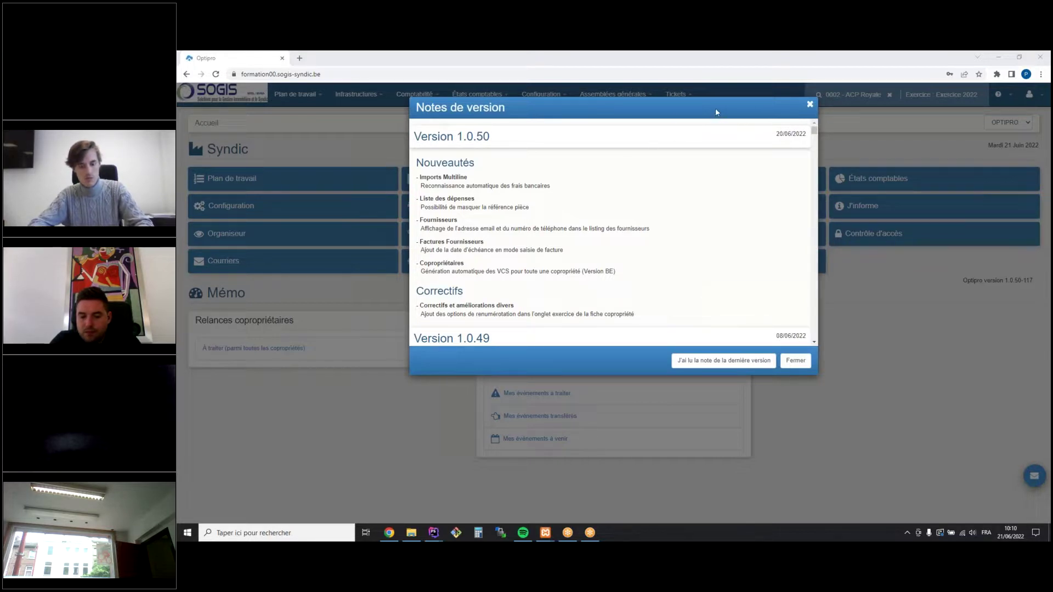
Close the Notes de version window to reveal the Syndic modules and Mémo panels
triple_click(518, 134)
click(549, 138)
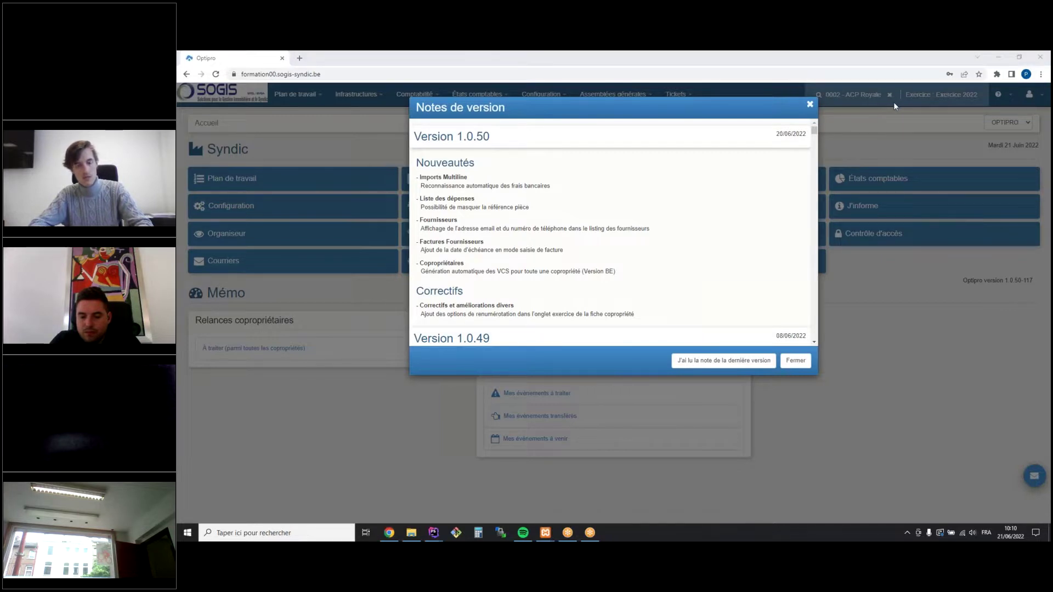
click(811, 105)
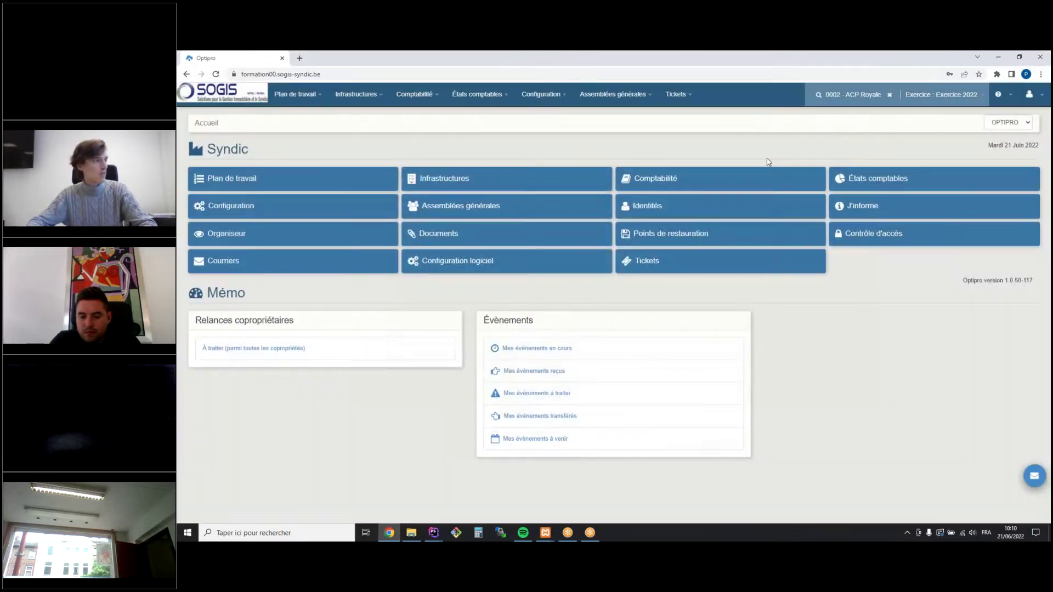